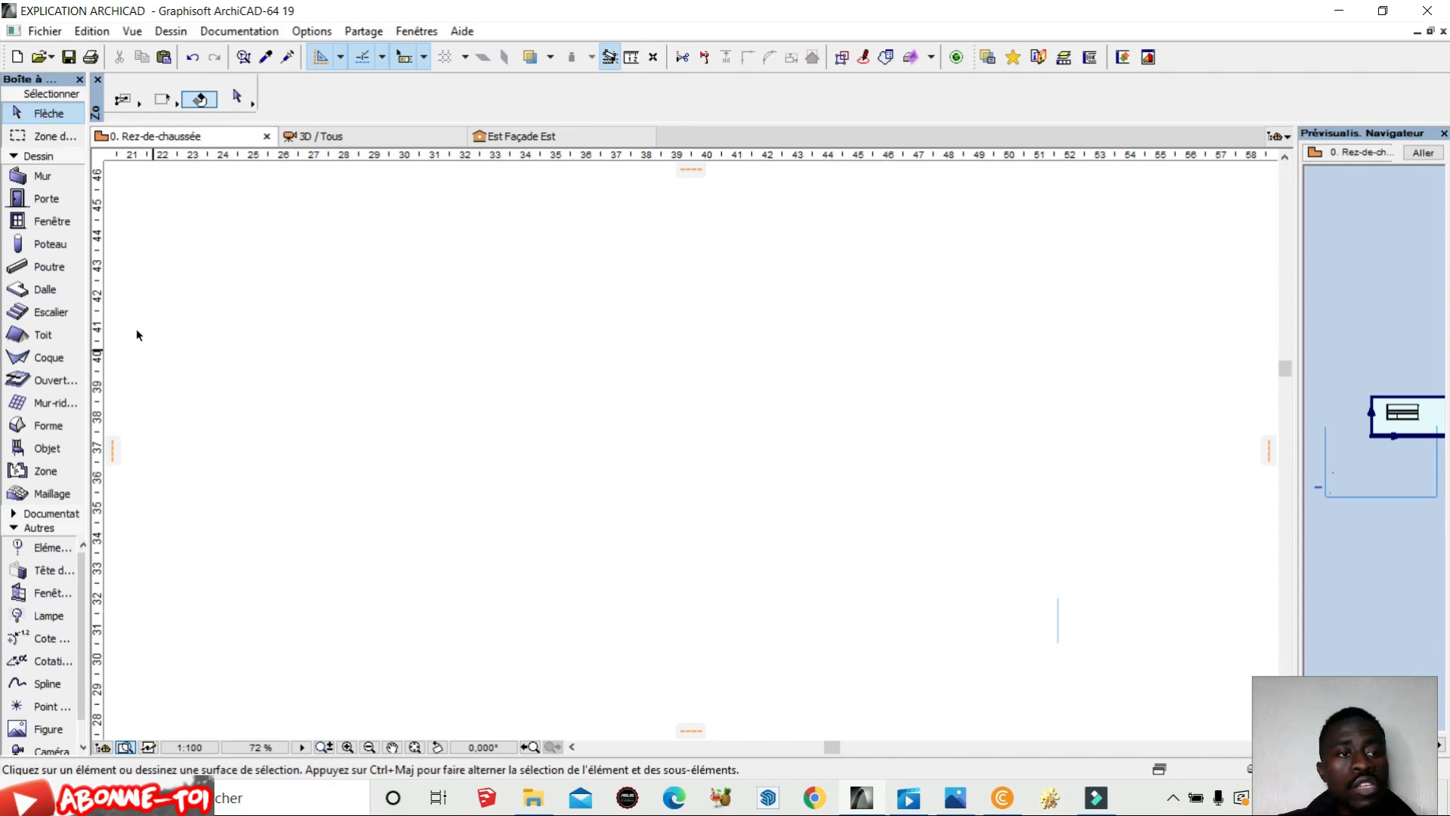
{"action": "double_click", "coordinate": [40, 176]}
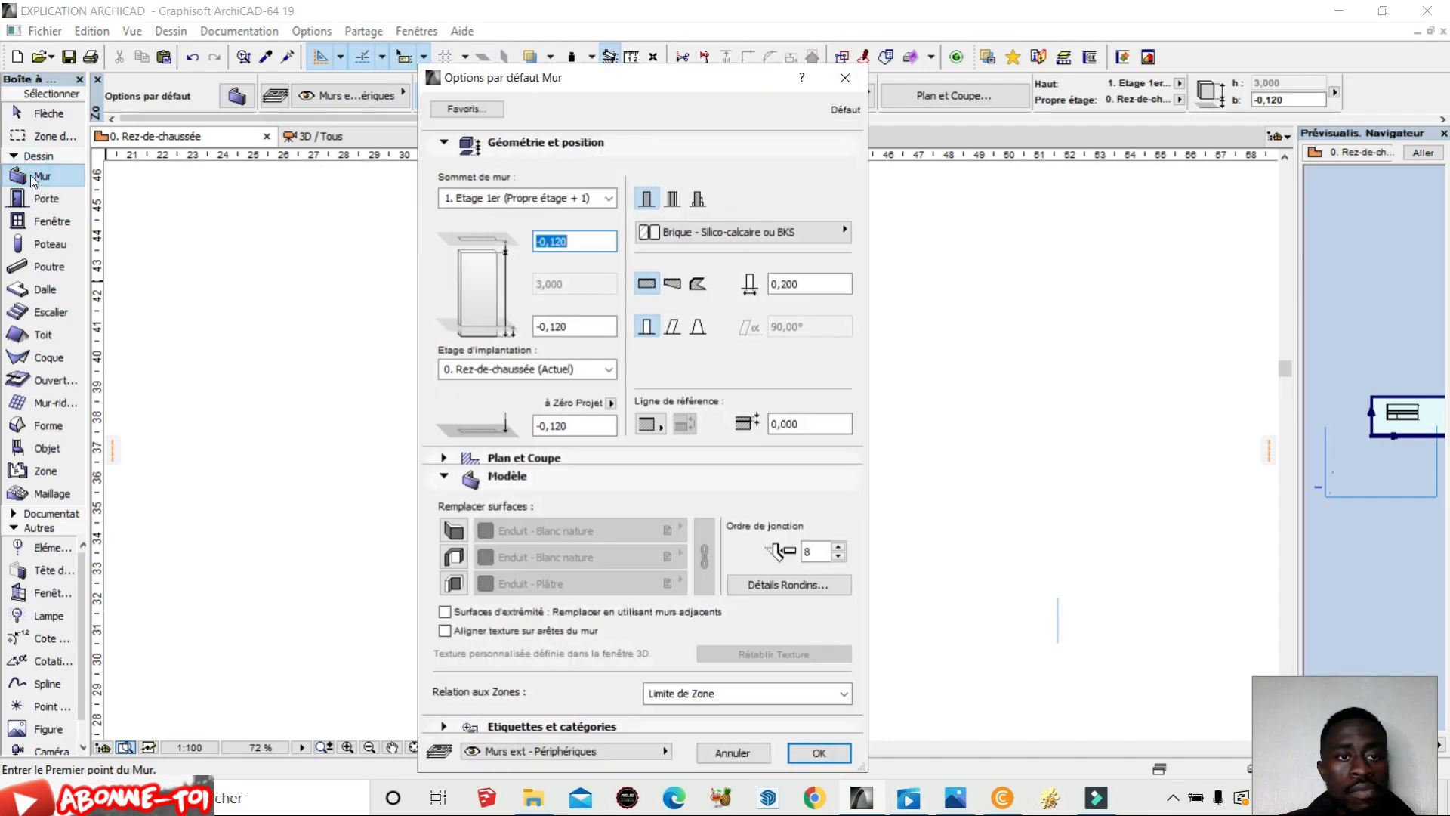
{"action": "left_click_drag", "start_coordinate": [619, 85], "coordinate": [489, 257]}
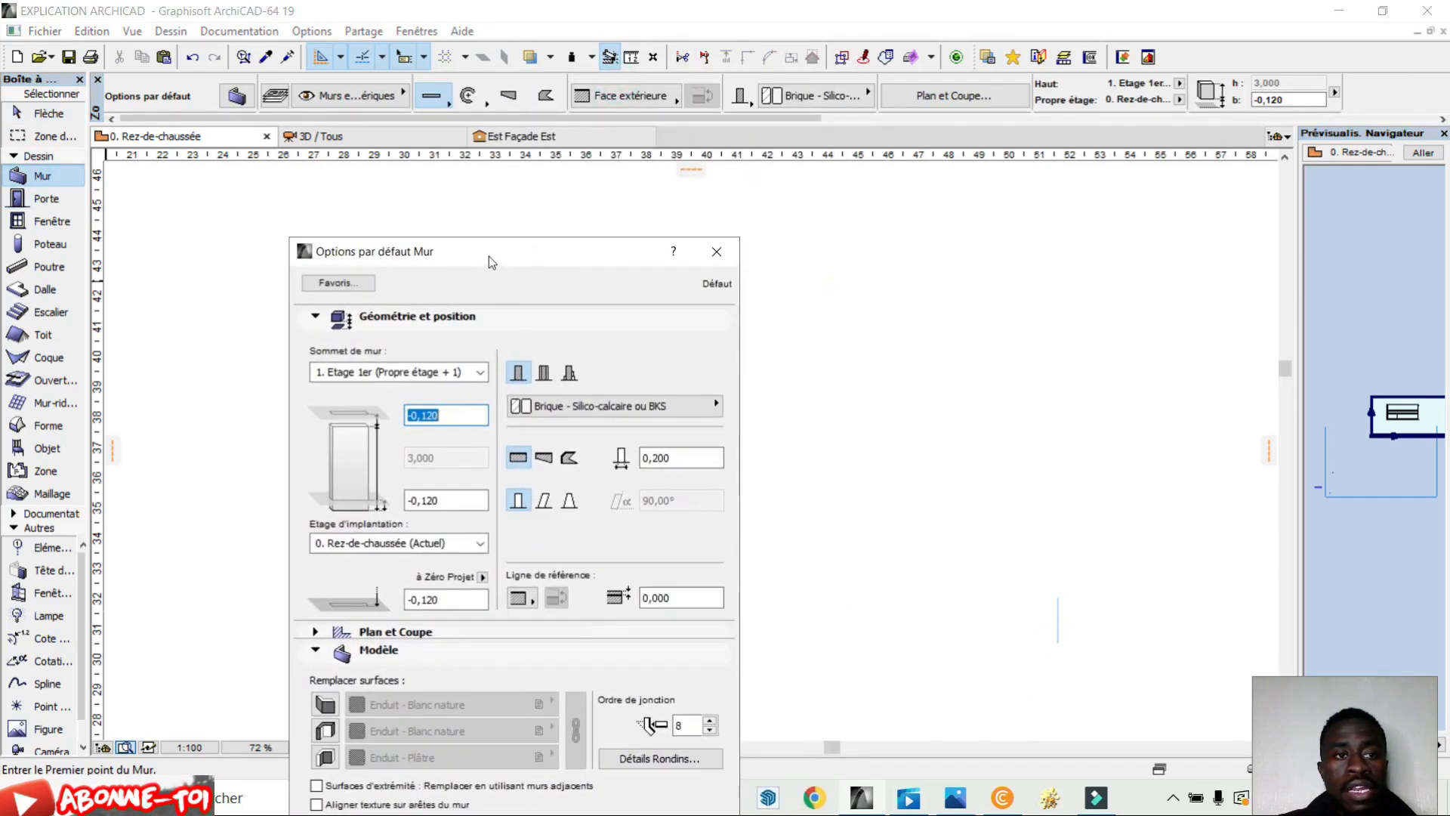
{"action": "left_click", "coordinate": [717, 252]}
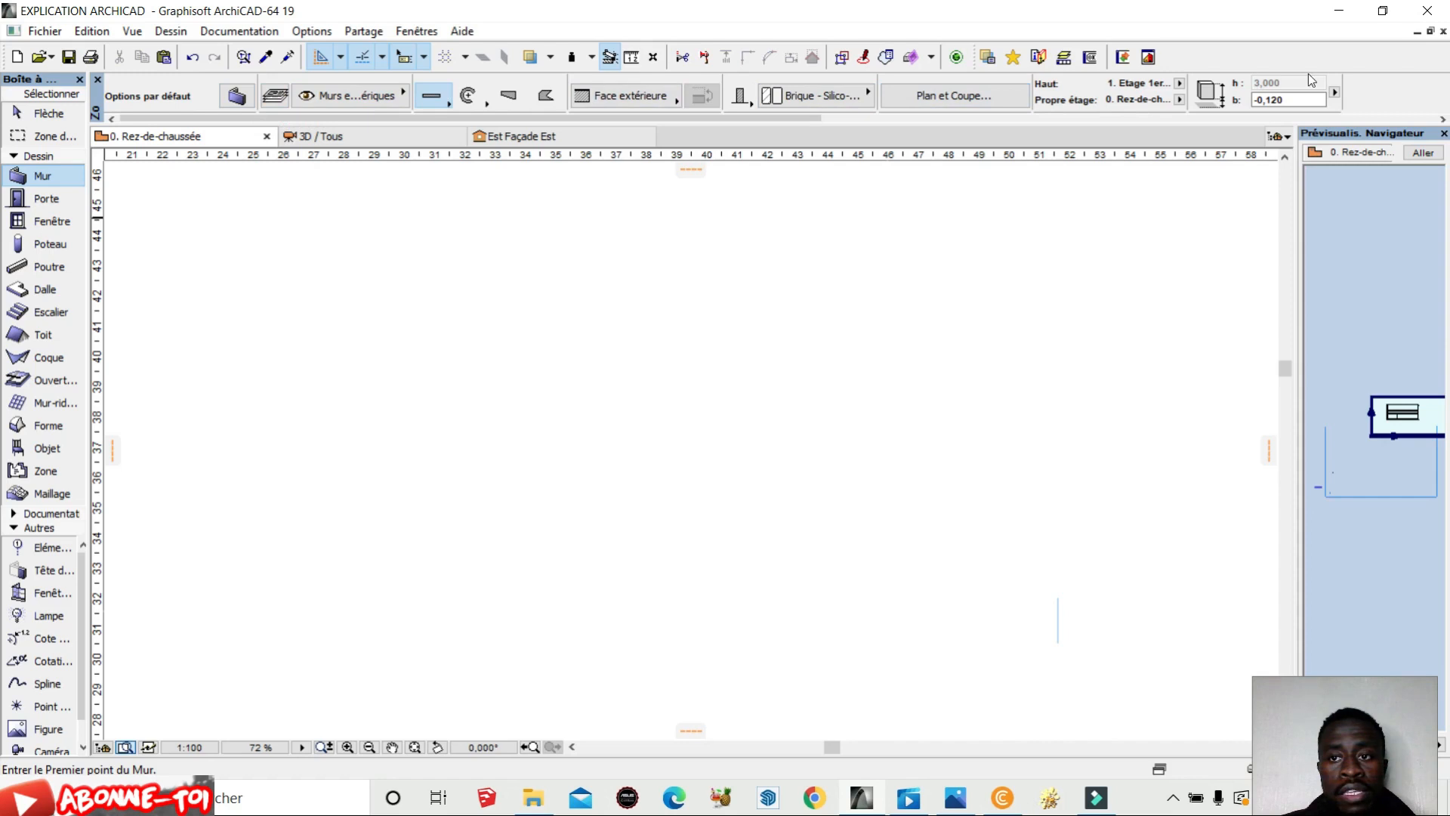
Open the wall tool's default settings and display the list of available wall favorites
{"action": "double_click", "coordinate": [48, 181]}
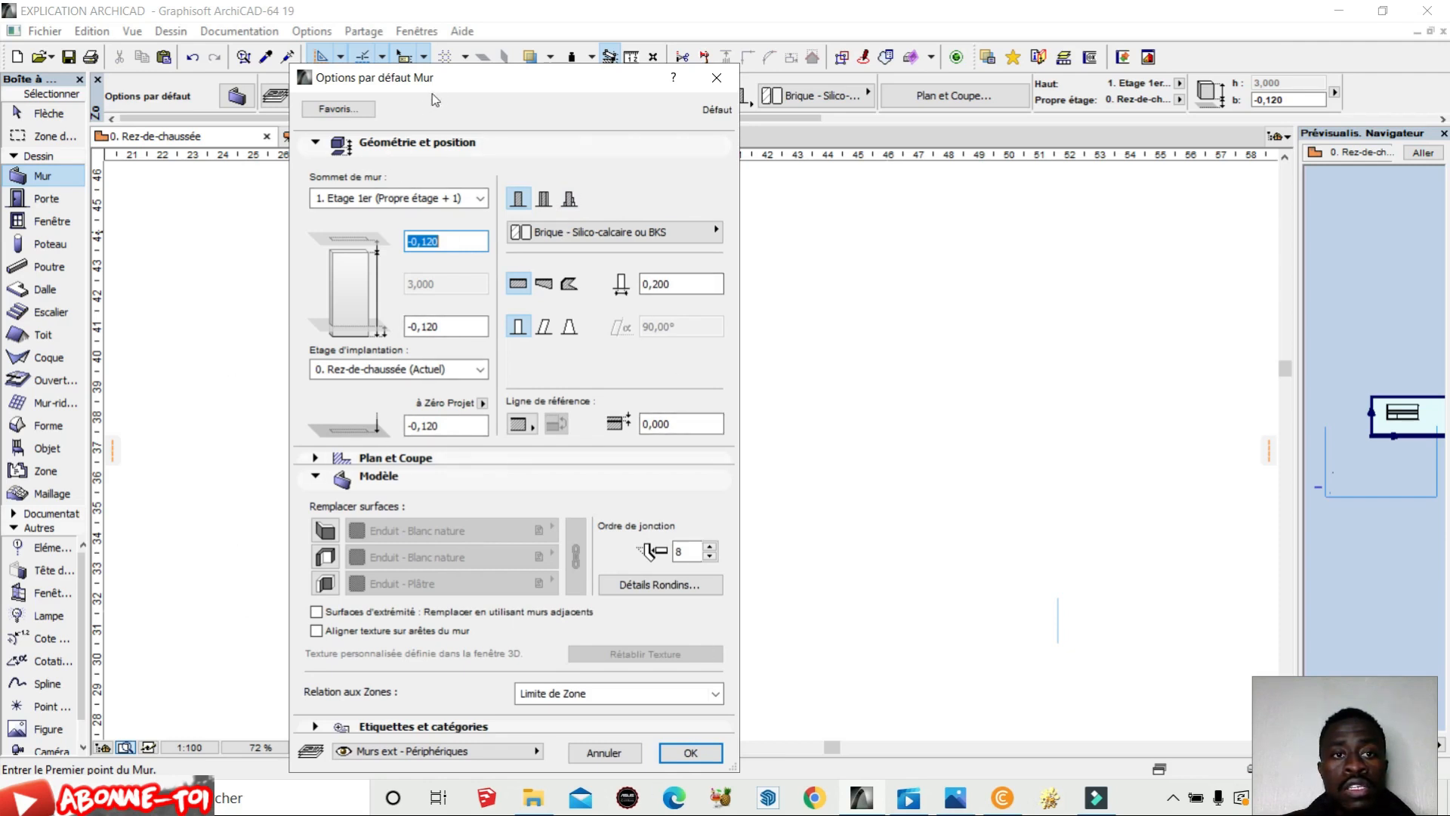
{"action": "left_click_drag", "start_coordinate": [455, 79], "coordinate": [469, 238]}
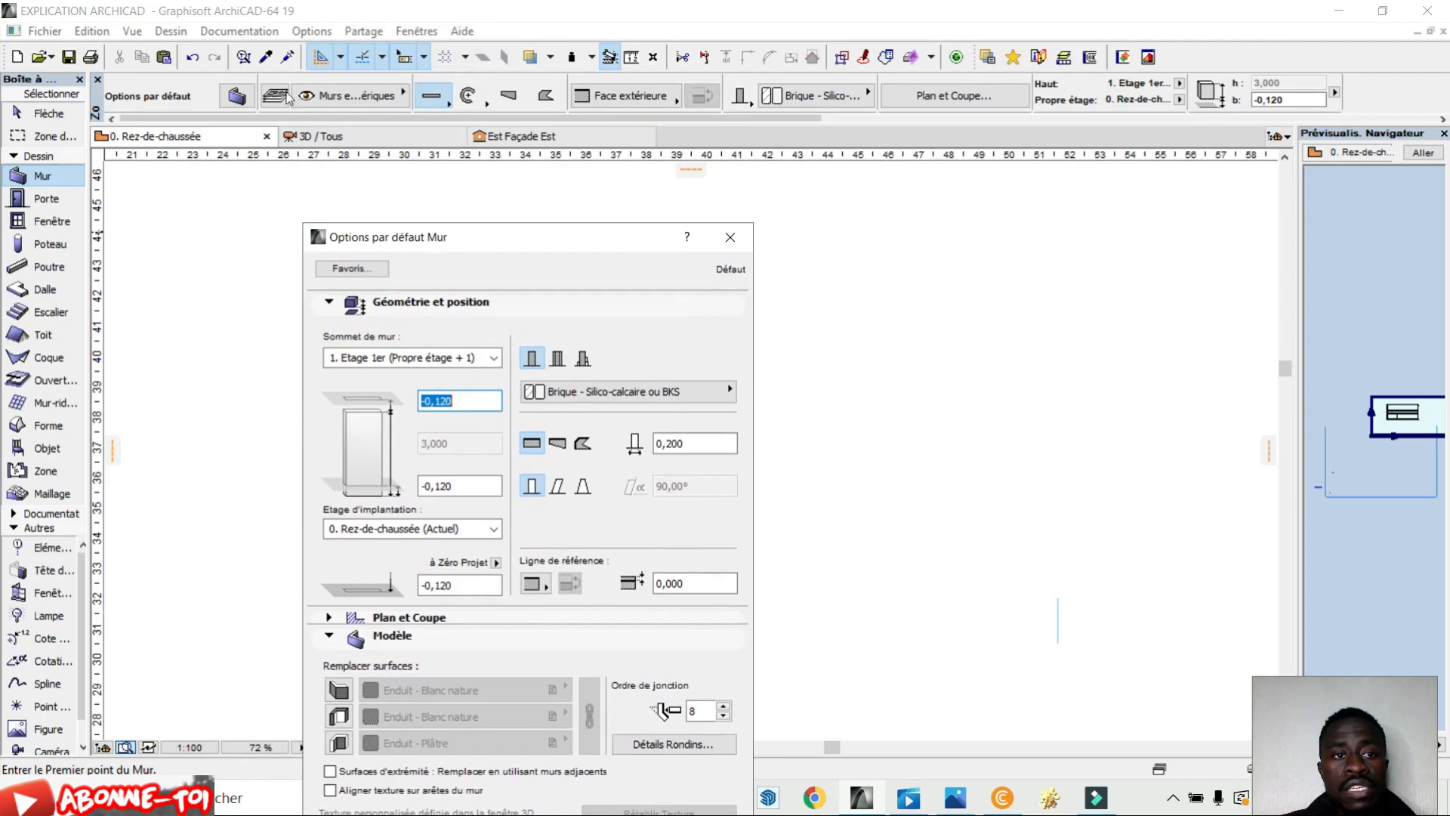
{"action": "left_click_drag", "start_coordinate": [531, 241], "coordinate": [629, 36]}
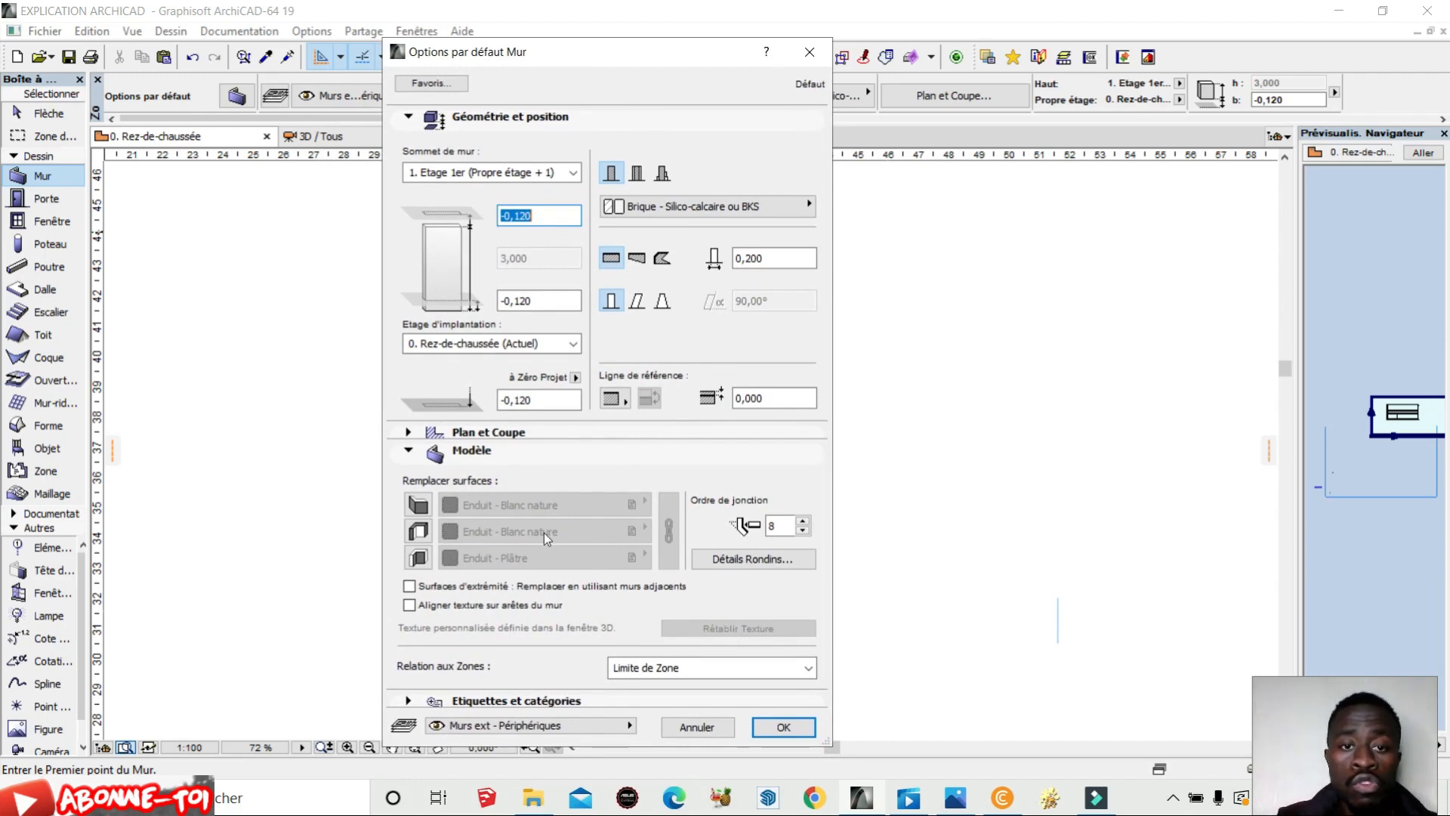
{"action": "left_click", "coordinate": [432, 83]}
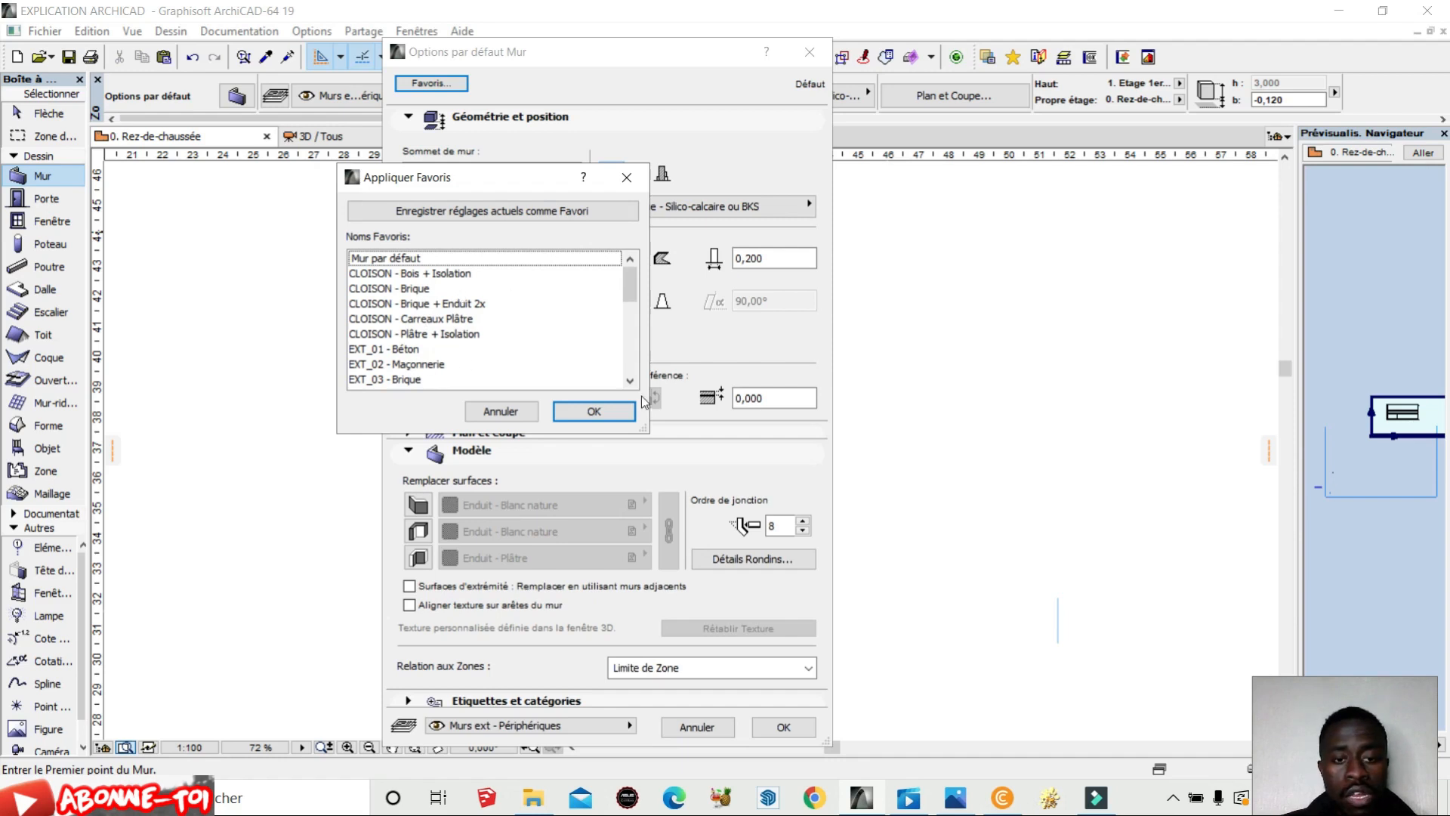
{"action": "left_click", "coordinate": [598, 412]}
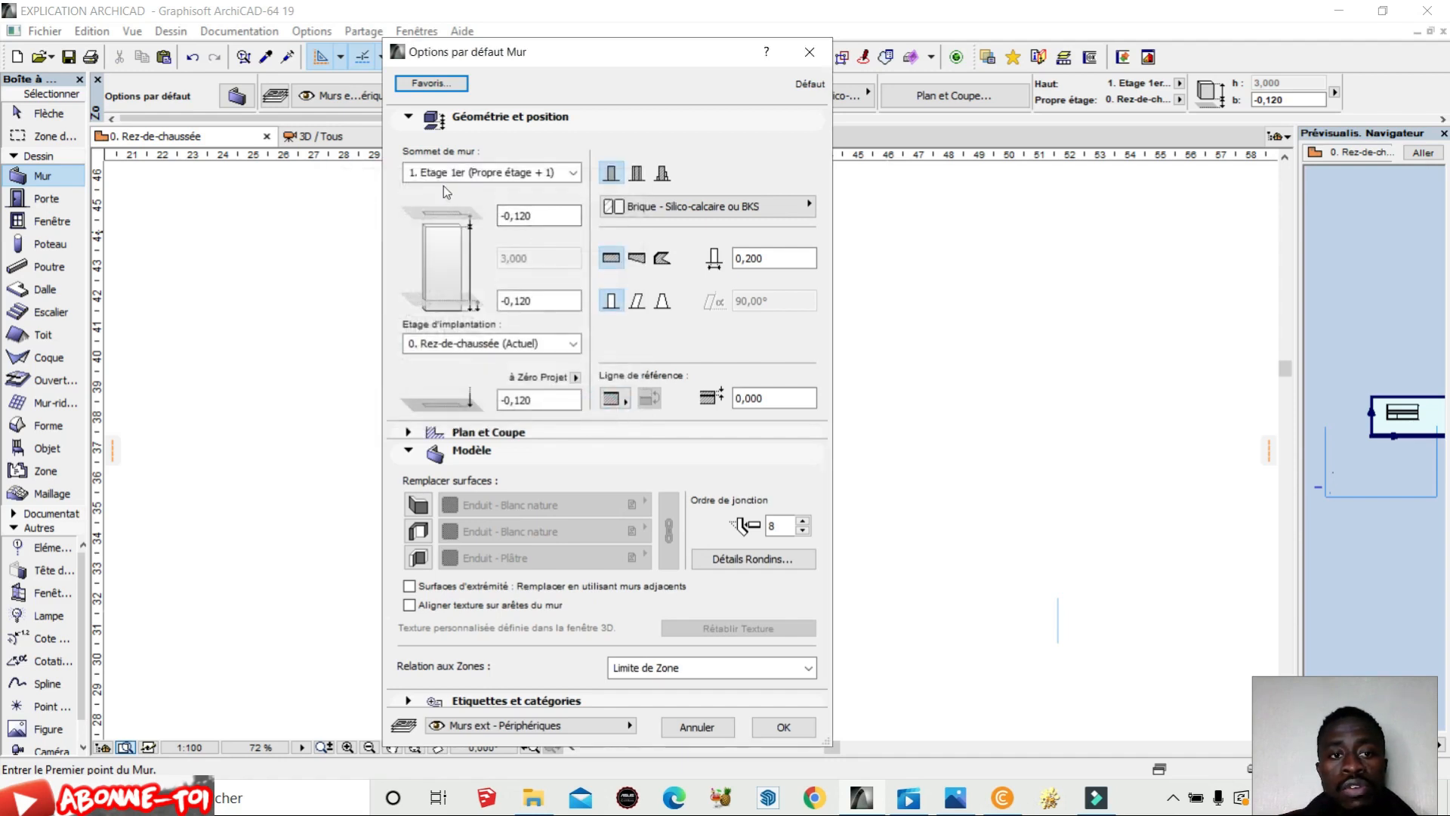
Review the choices for the wall's top story link, building material and reference line position in the default settings
{"action": "left_click", "coordinate": [574, 173]}
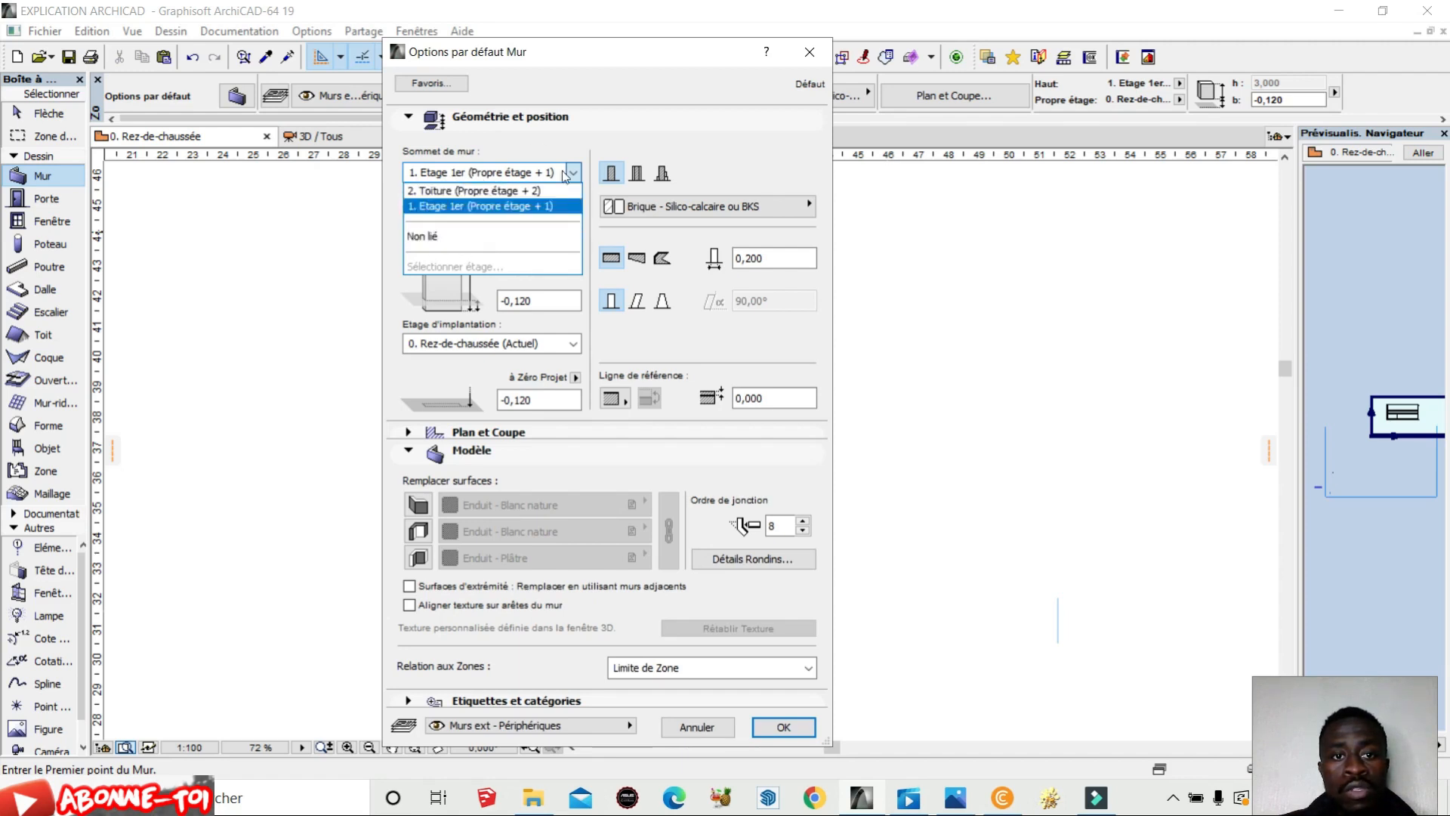
{"action": "left_click", "coordinate": [570, 138]}
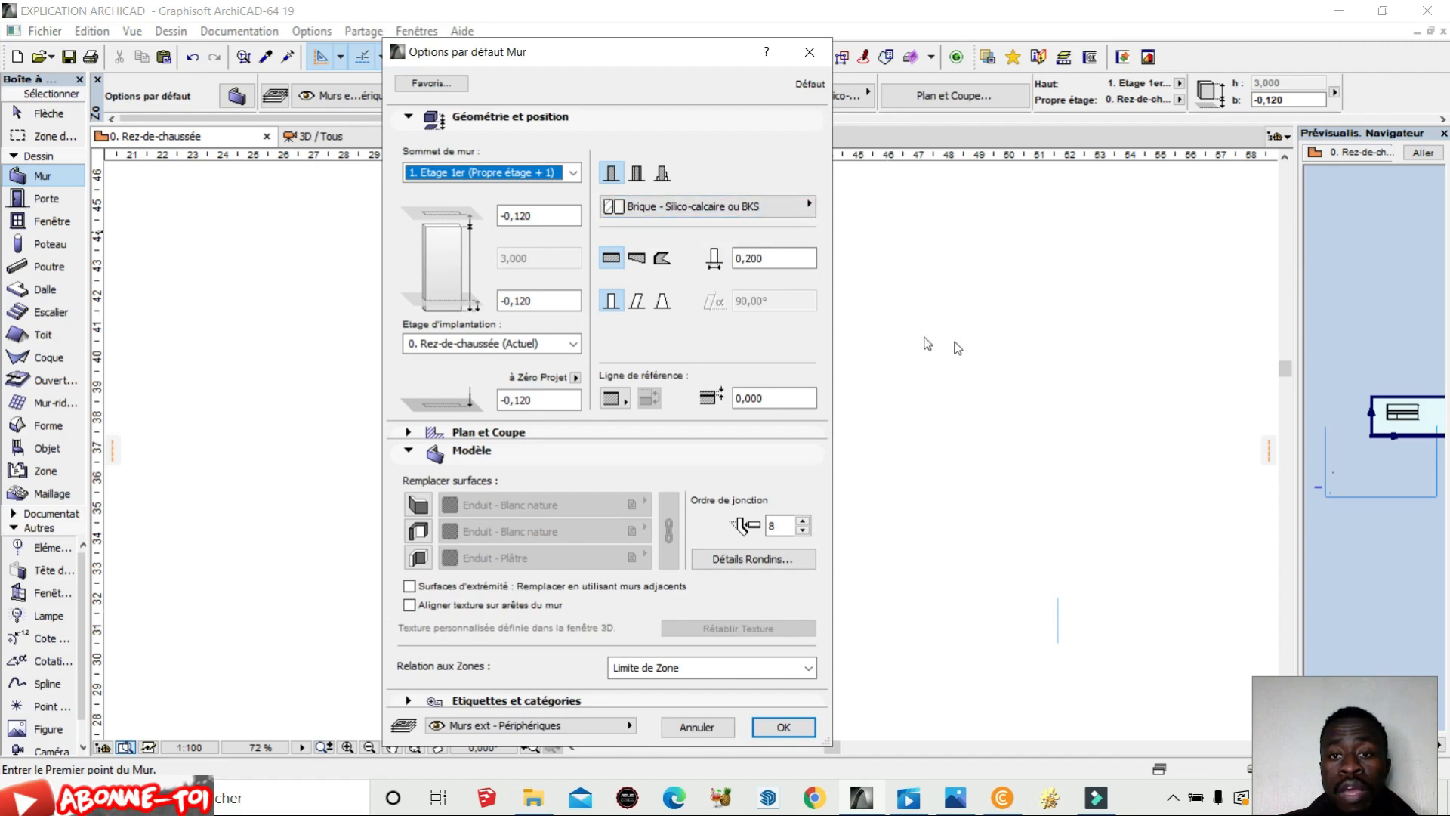
{"action": "left_click", "coordinate": [755, 212]}
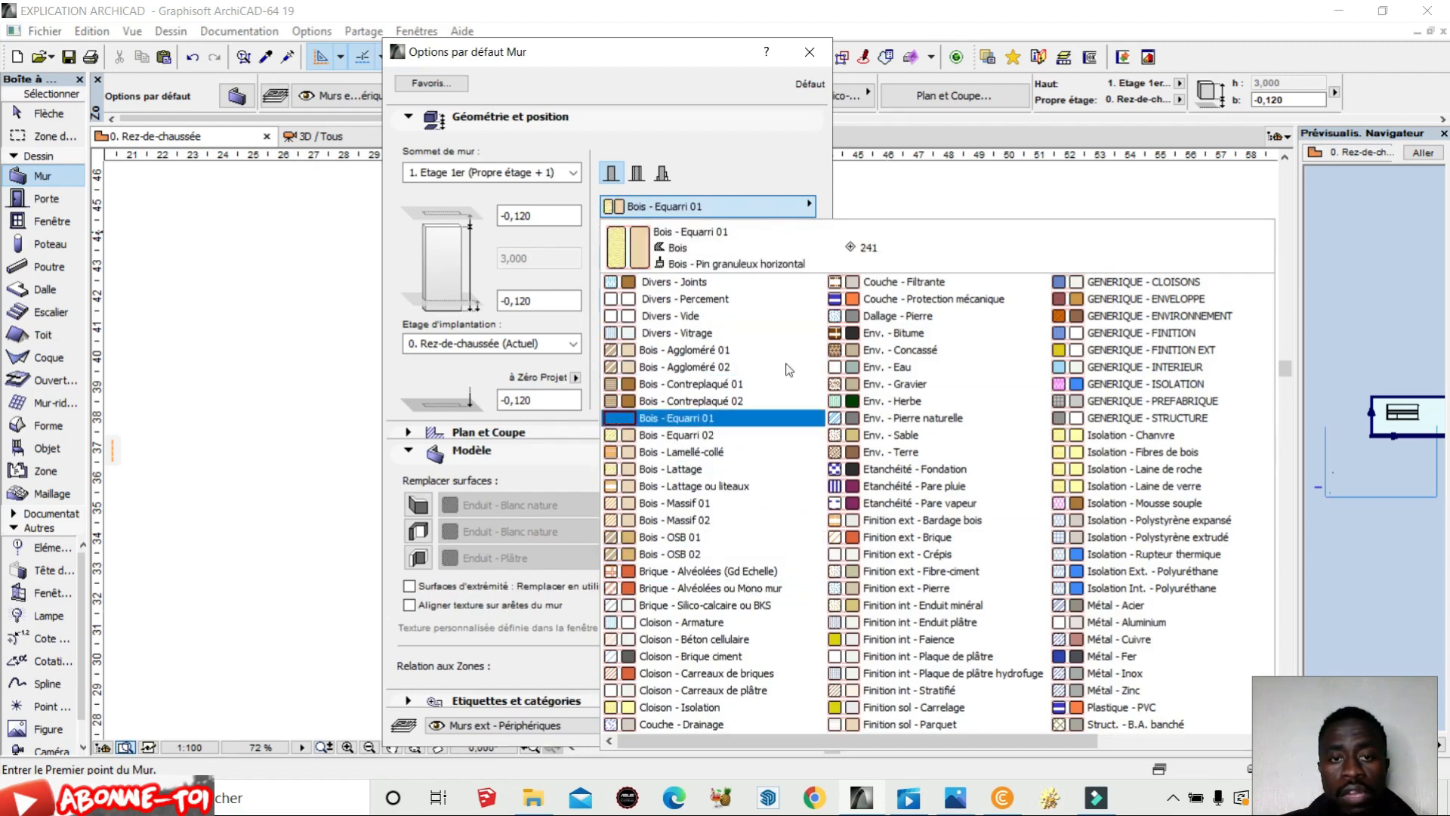
{"action": "left_click", "coordinate": [738, 168]}
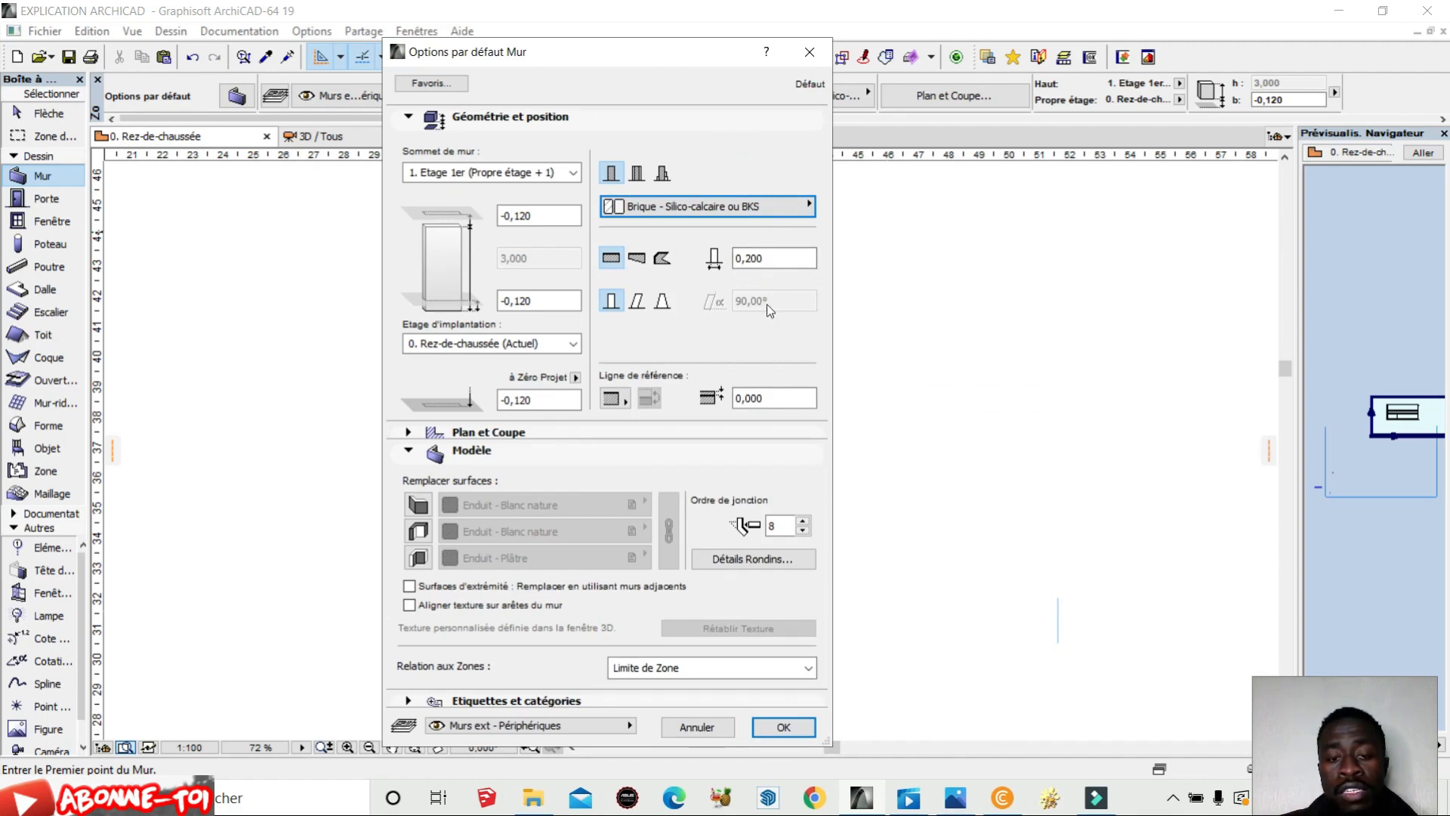
{"action": "left_click", "coordinate": [620, 399]}
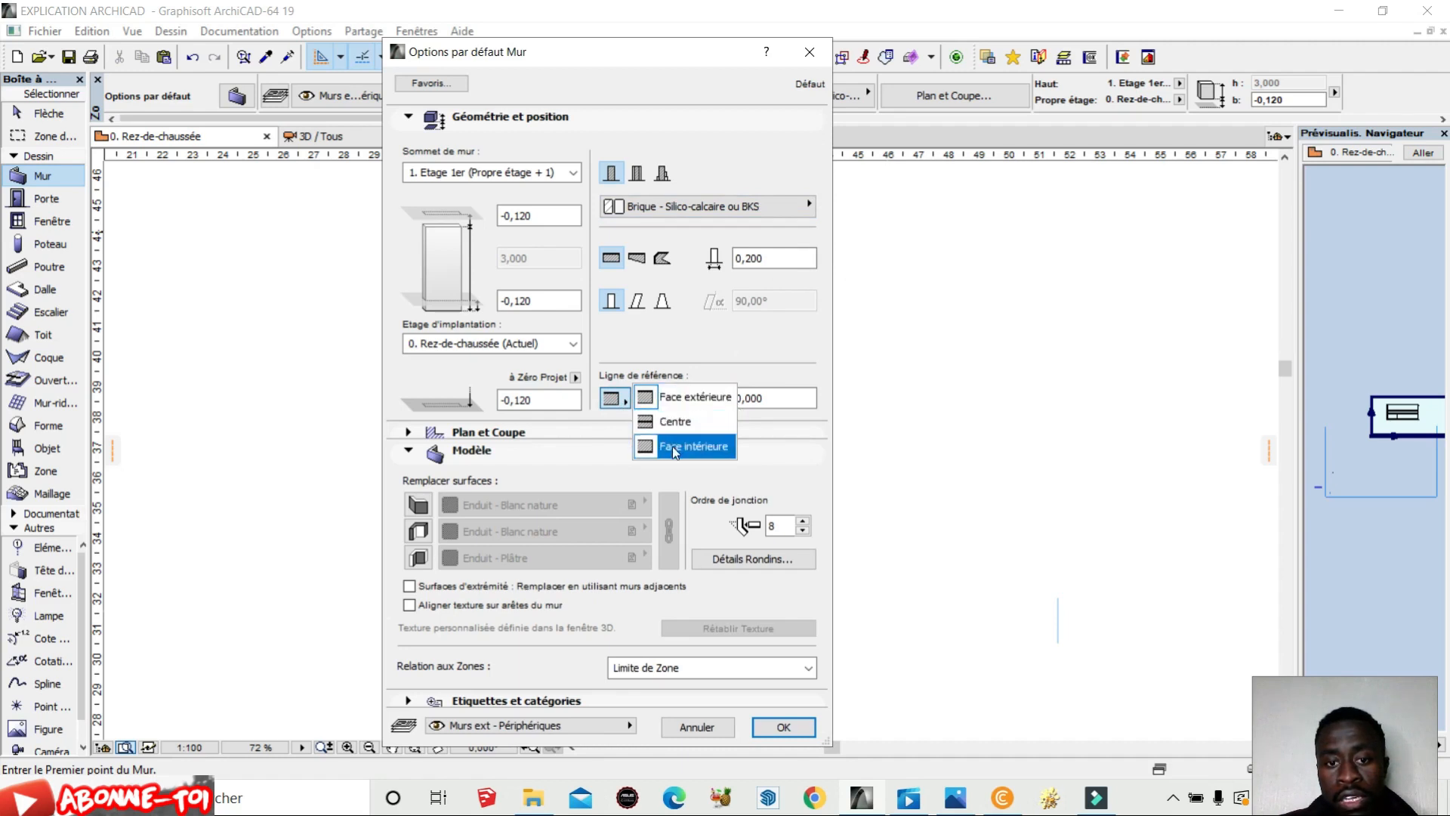
{"action": "left_click", "coordinate": [774, 441]}
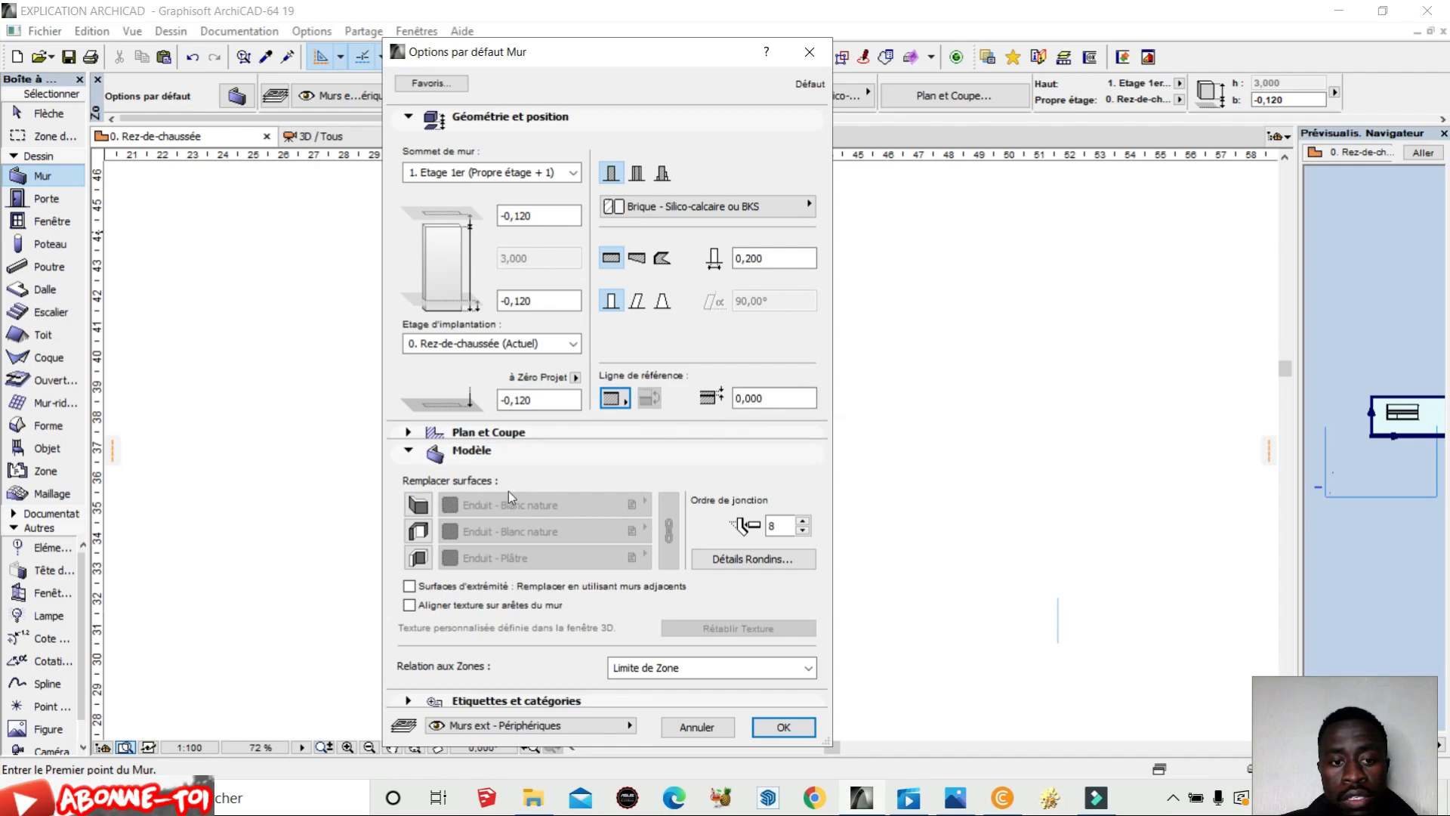
Override only the wall's outside face surface with Enduit - Blanc nature and apply the default settings
{"action": "left_click", "coordinate": [418, 505]}
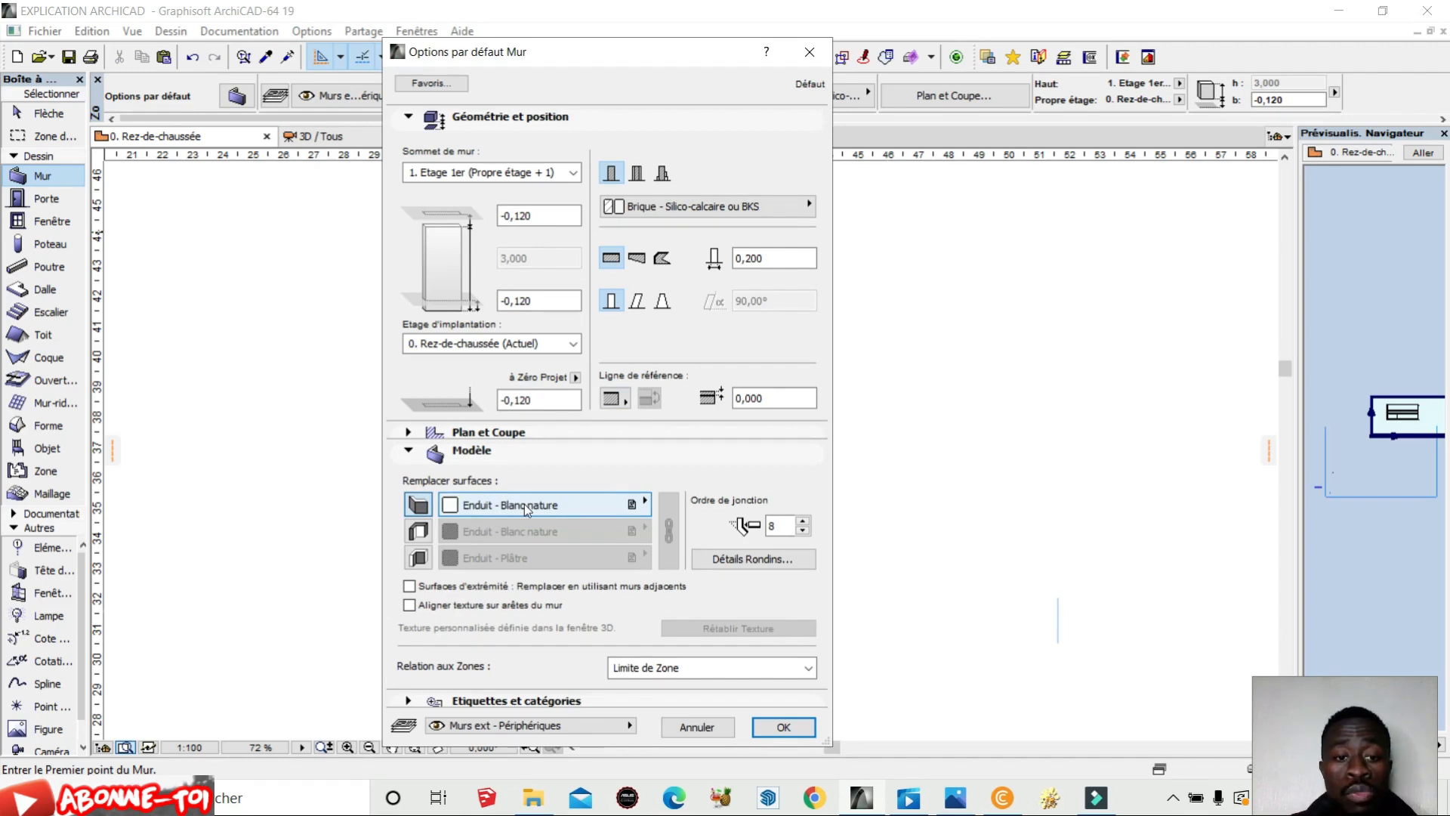
{"action": "left_click", "coordinate": [417, 531]}
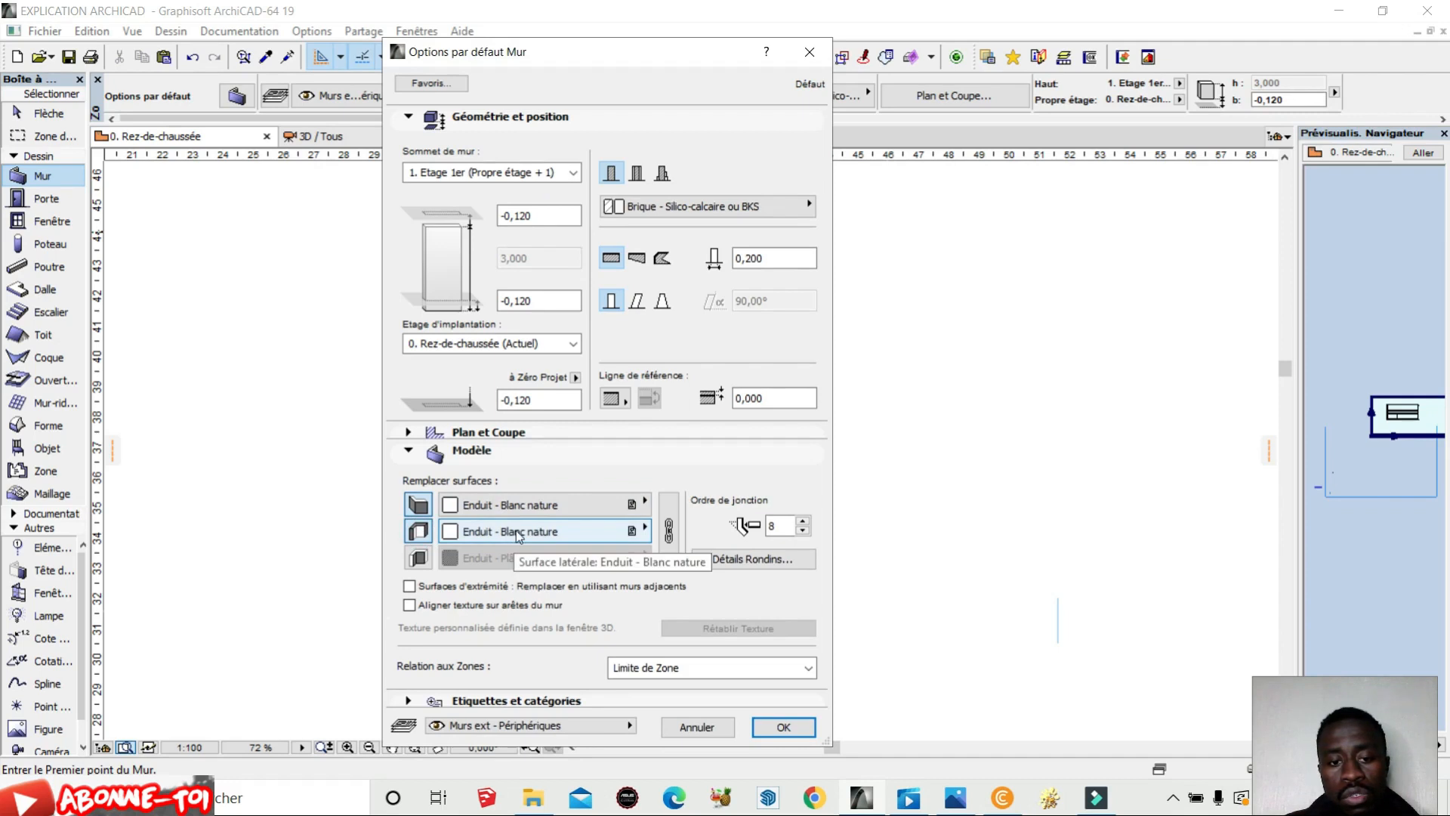
{"action": "left_click", "coordinate": [418, 558]}
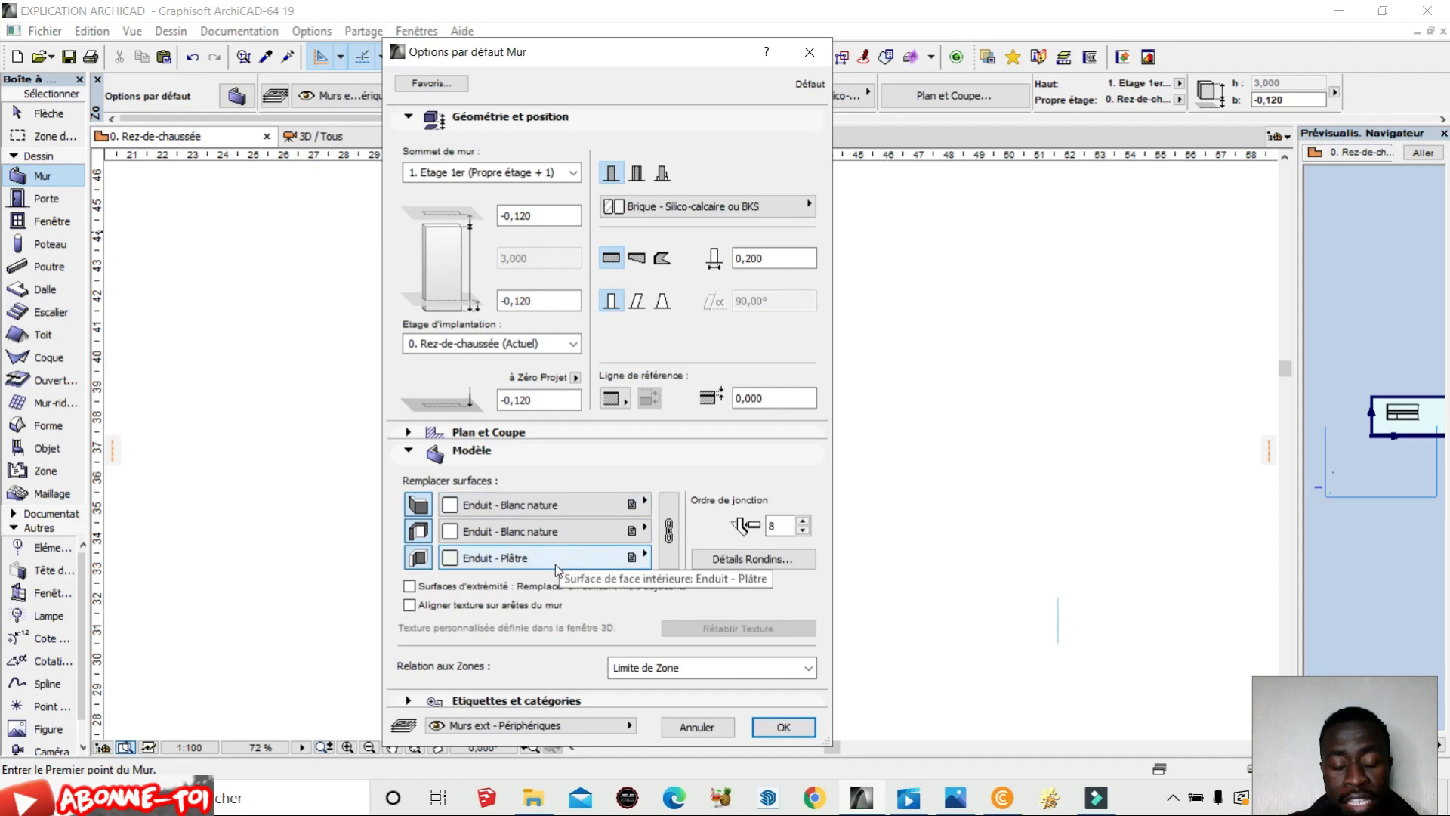
{"action": "left_click", "coordinate": [419, 558]}
{"action": "left_click", "coordinate": [419, 532]}
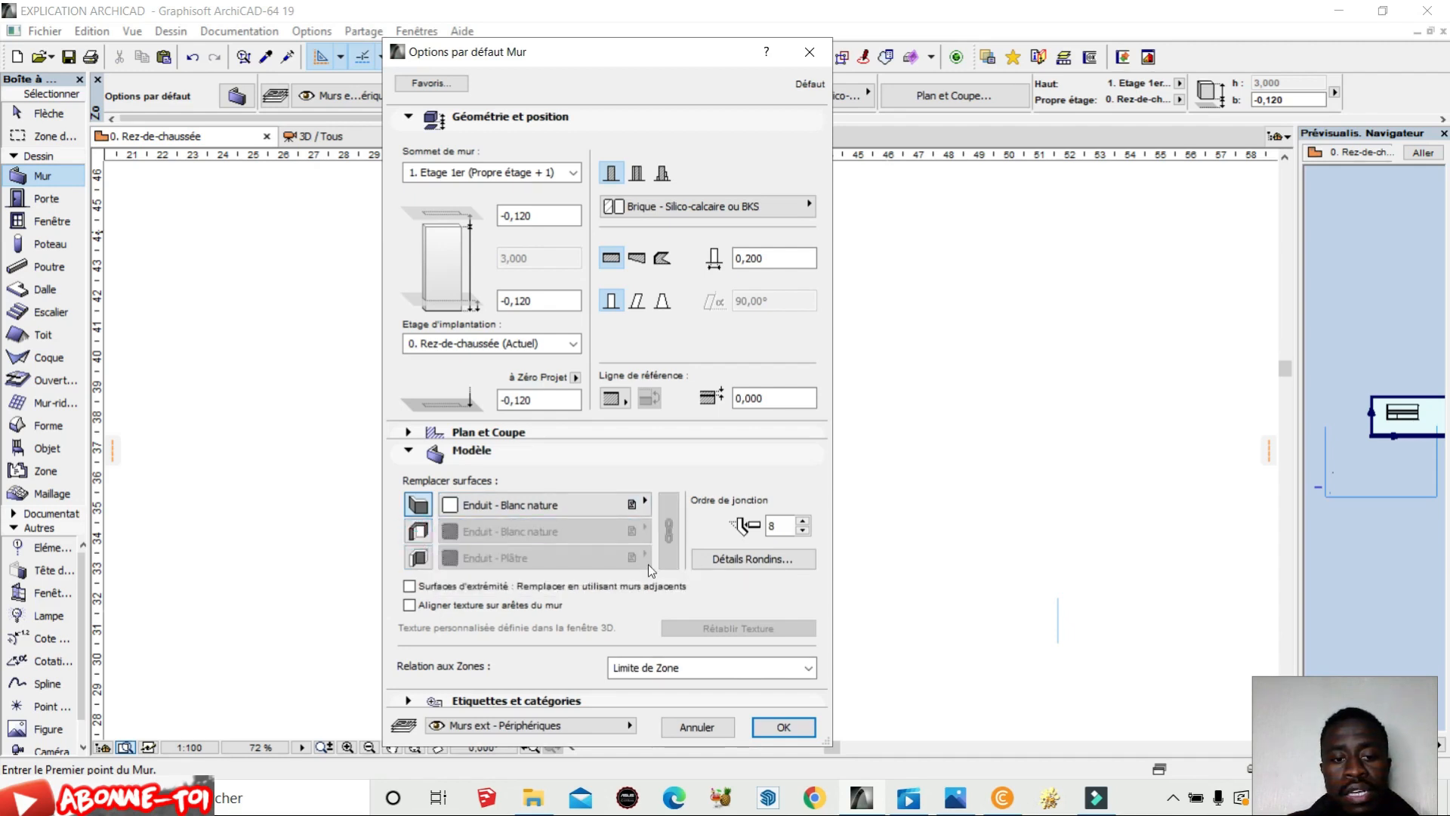
{"action": "left_click", "coordinate": [418, 531]}
{"action": "left_click", "coordinate": [419, 531]}
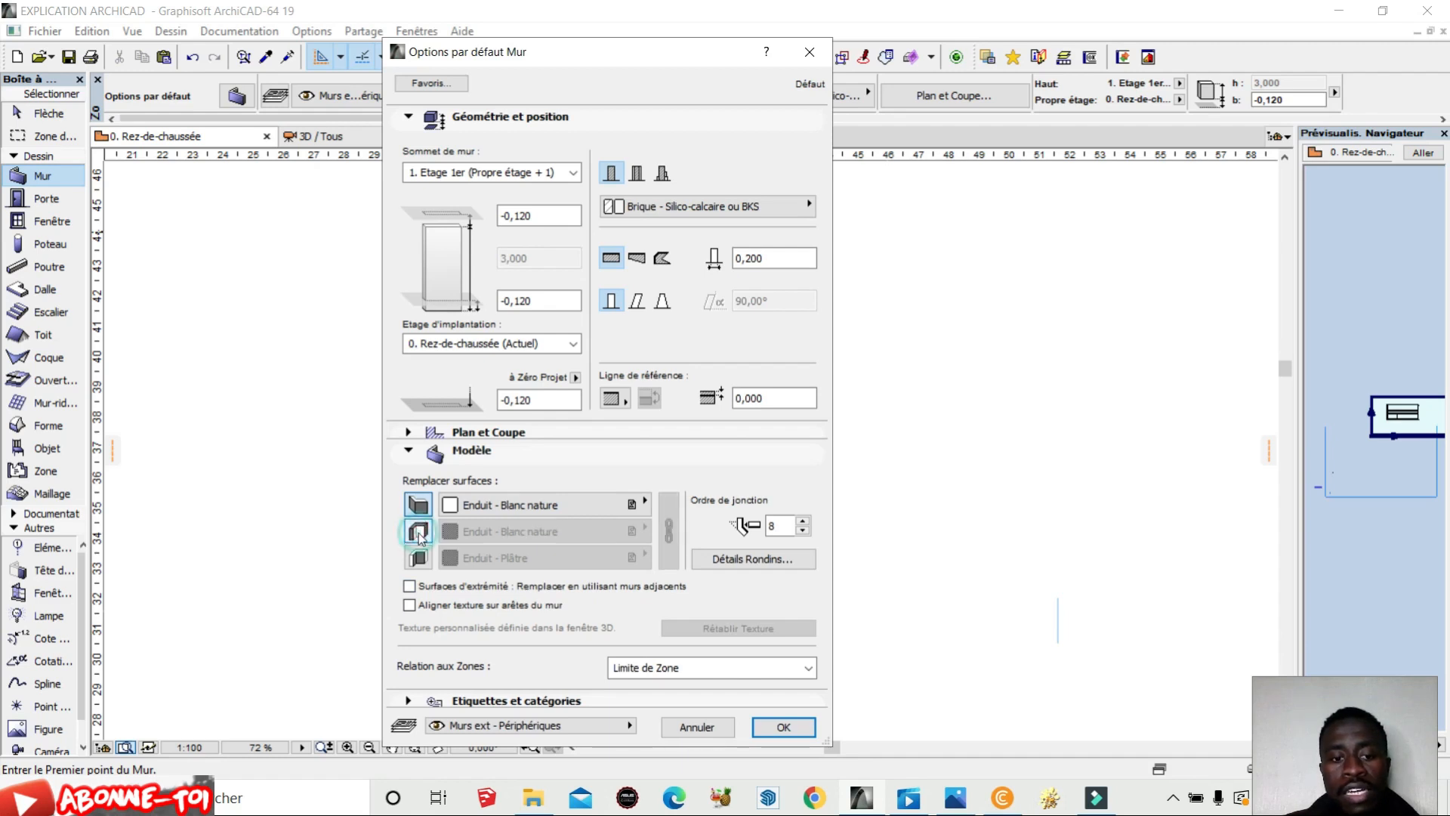
{"action": "left_click", "coordinate": [783, 727]}
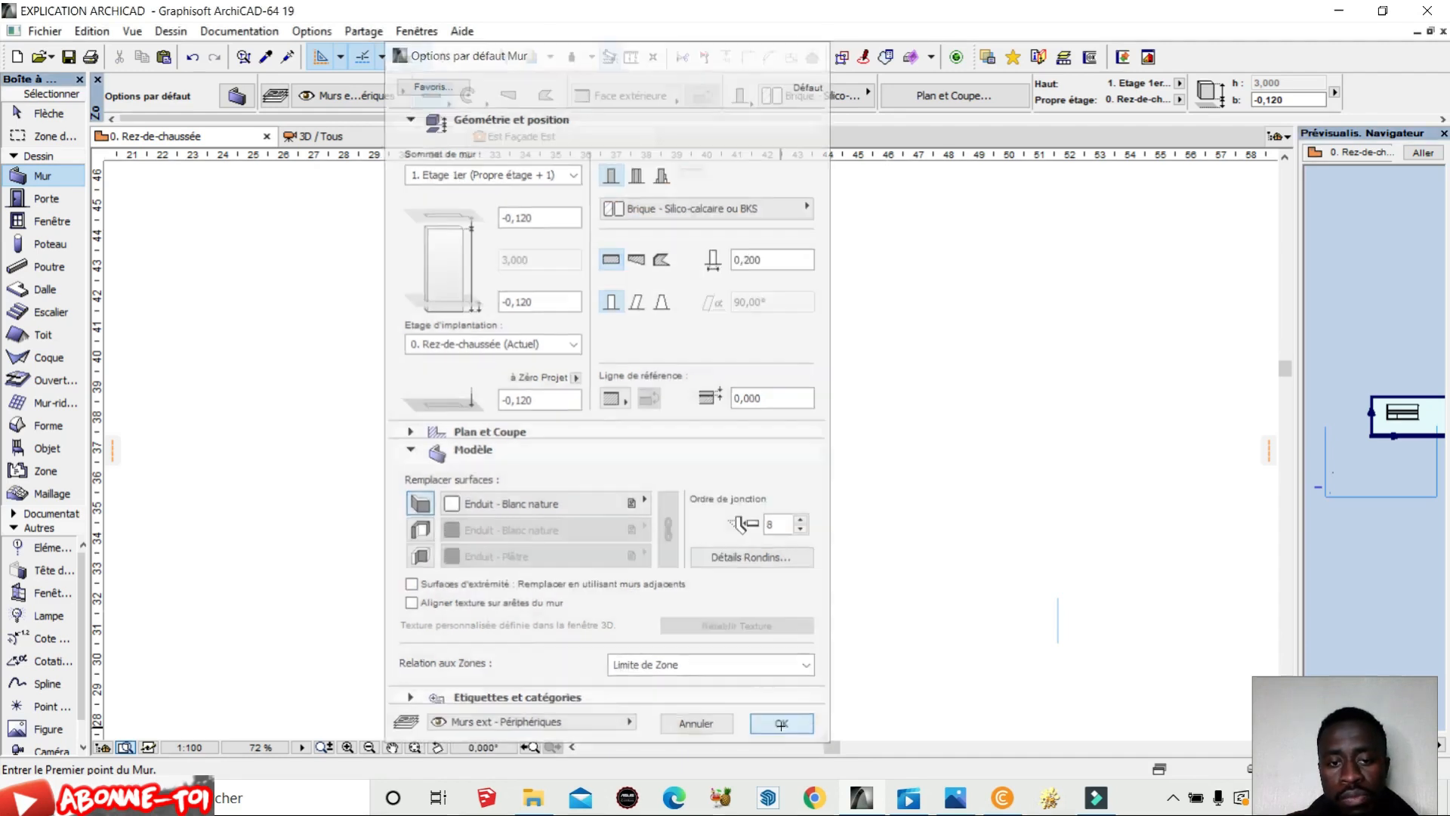
Draw a rectangular enclosure of walls about 17 m by 8 m on the ground floor plan using the rectangle geometry method
{"action": "left_click", "coordinate": [41, 178]}
{"action": "left_click", "coordinate": [375, 337]}
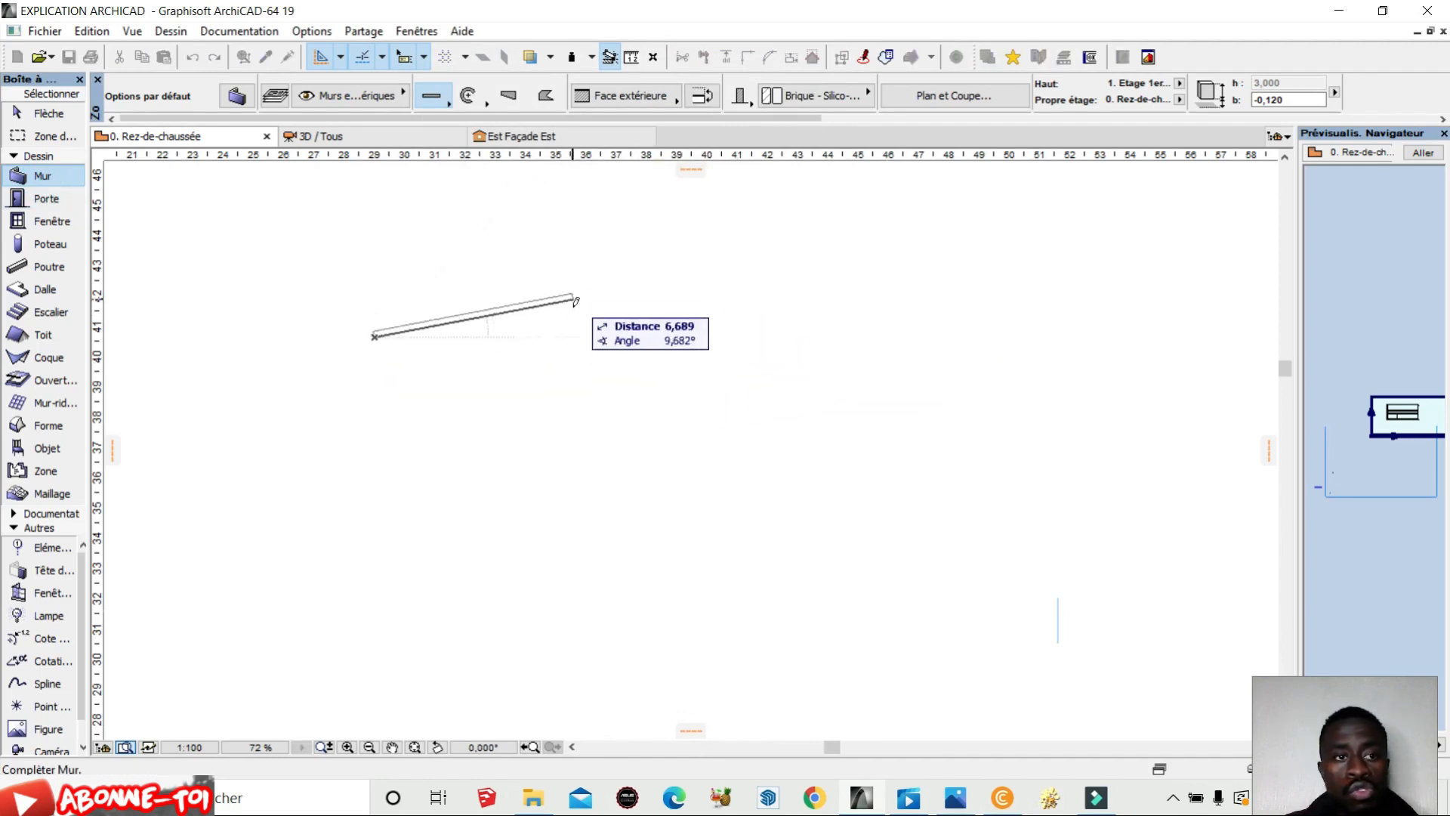
{"action": "left_click", "coordinate": [452, 106]}
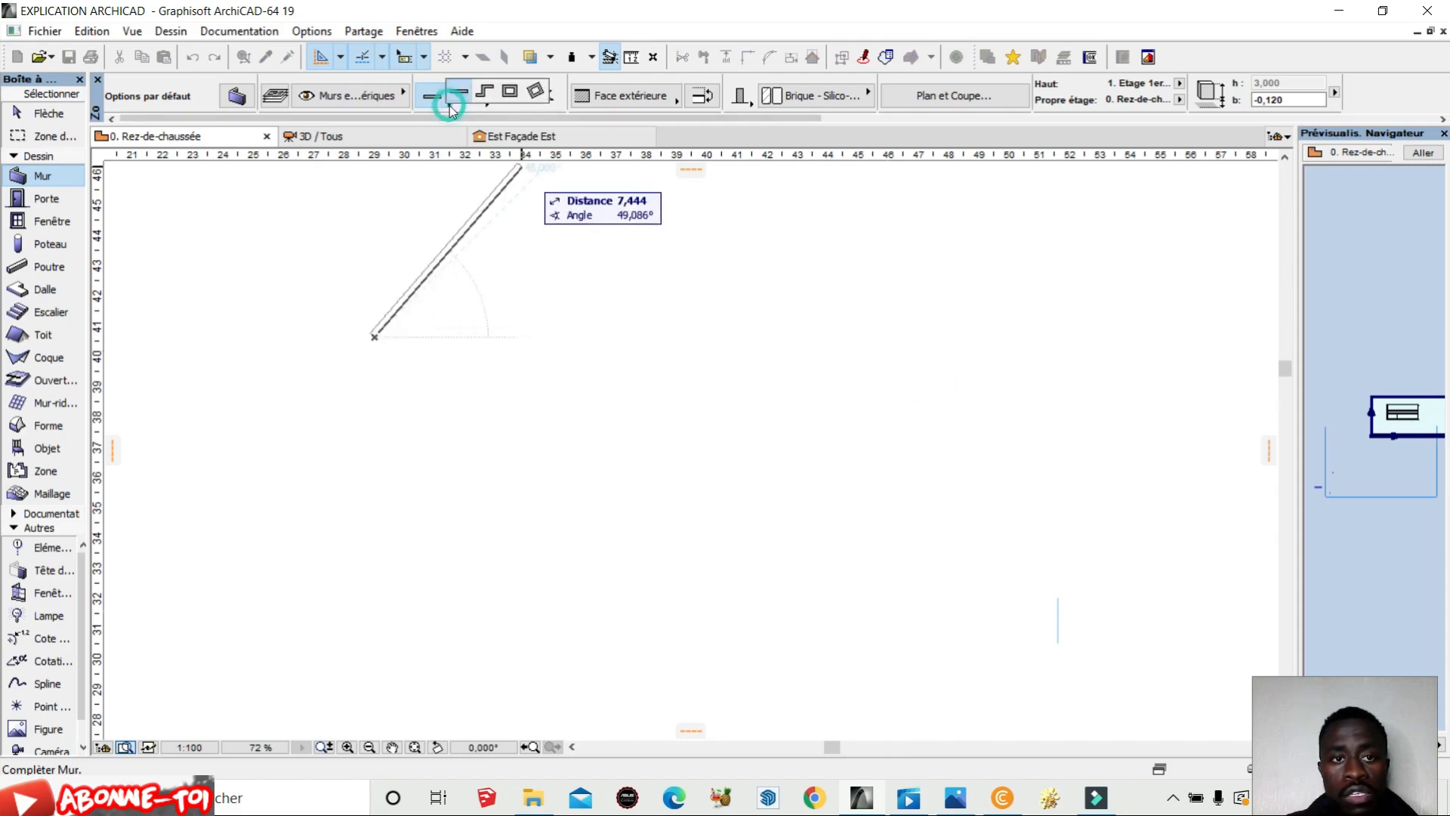
{"action": "left_click", "coordinate": [509, 92]}
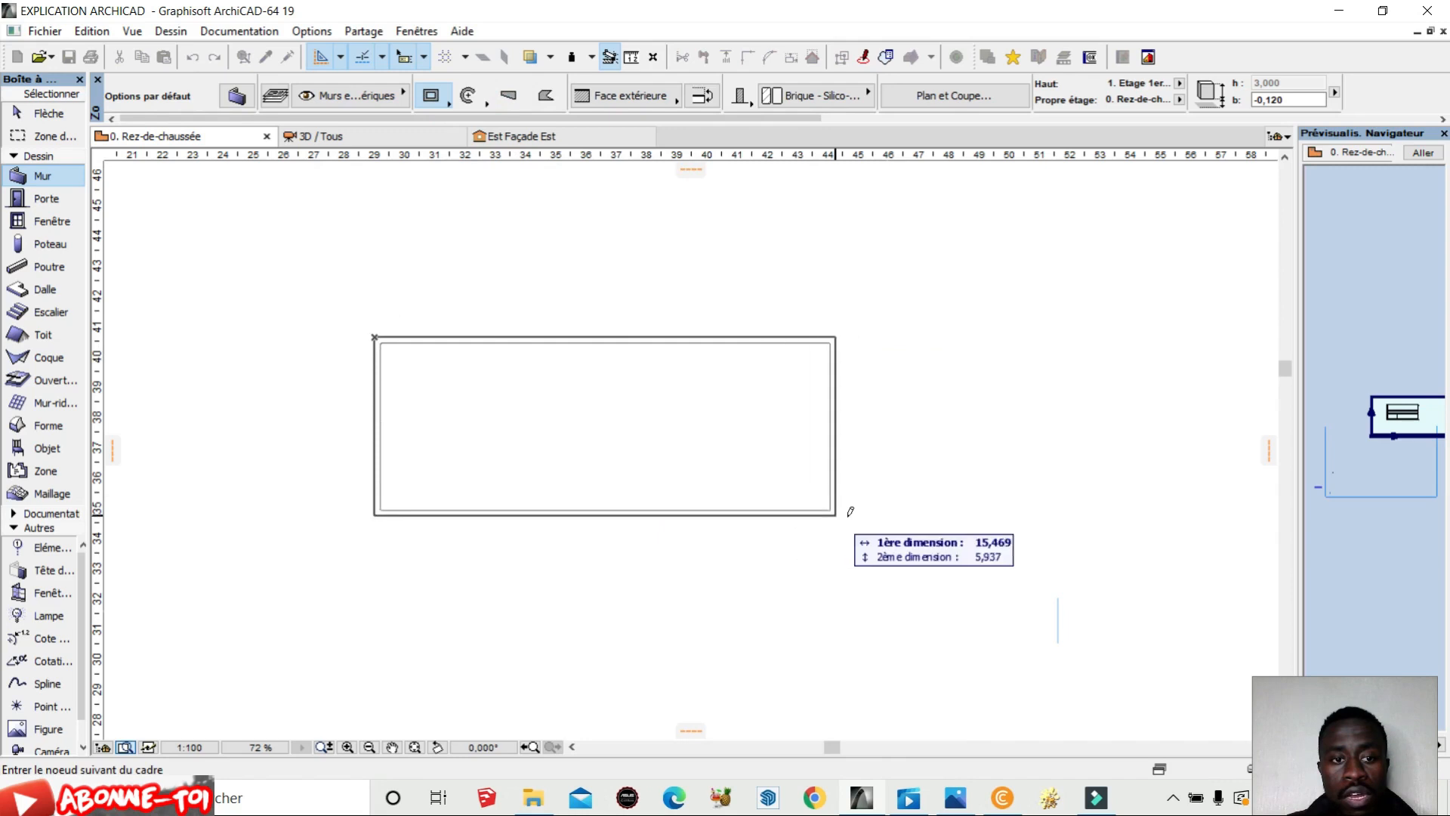
{"action": "left_click", "coordinate": [896, 566]}
{"action": "scroll", "coordinate": [537, 565], "scroll_direction": "up", "scroll_amount": 1}
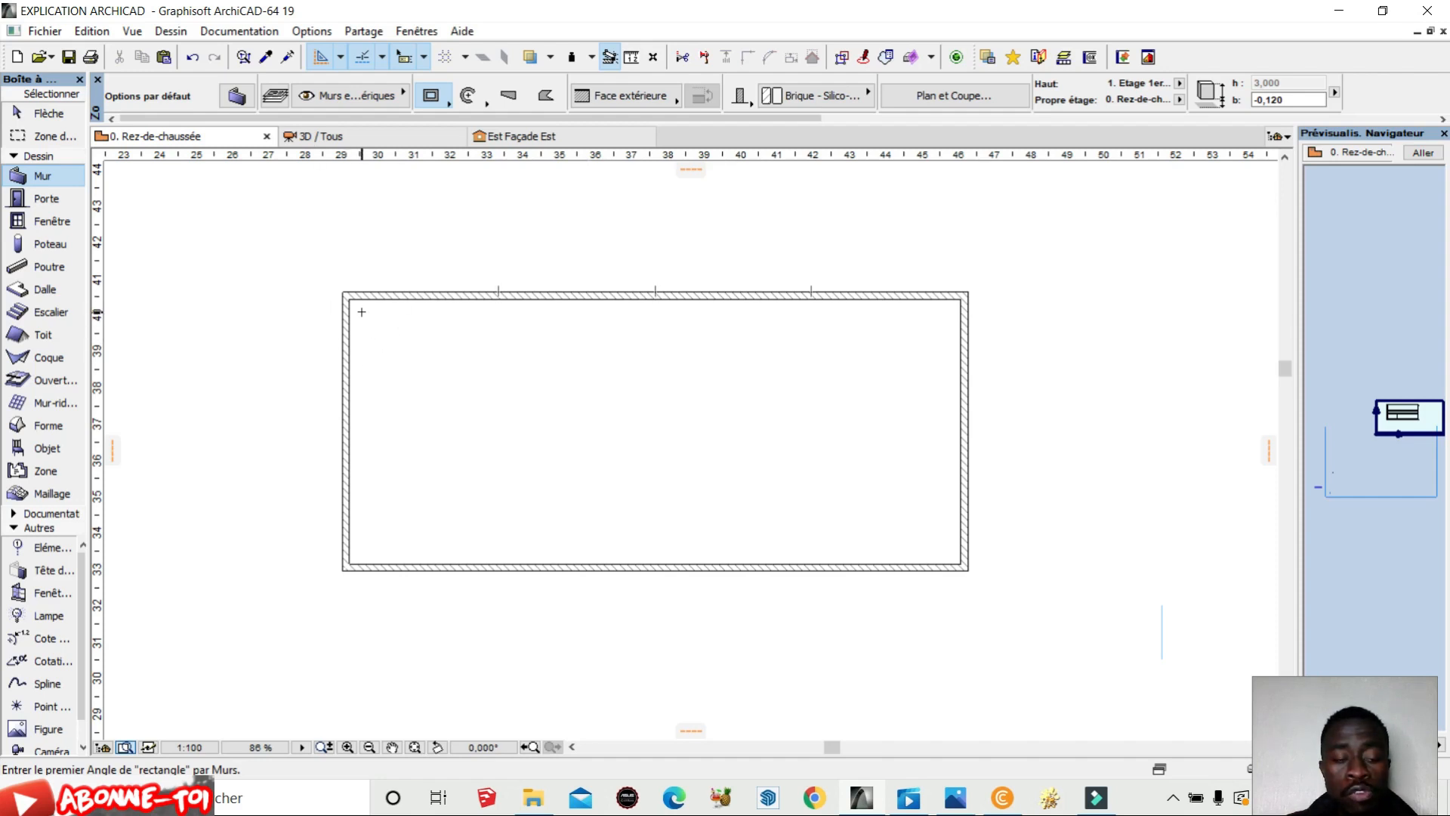
{"action": "scroll", "coordinate": [346, 283], "scroll_direction": "down", "scroll_amount": 1}
{"action": "scroll", "coordinate": [615, 343], "scroll_direction": "up", "scroll_amount": 1}
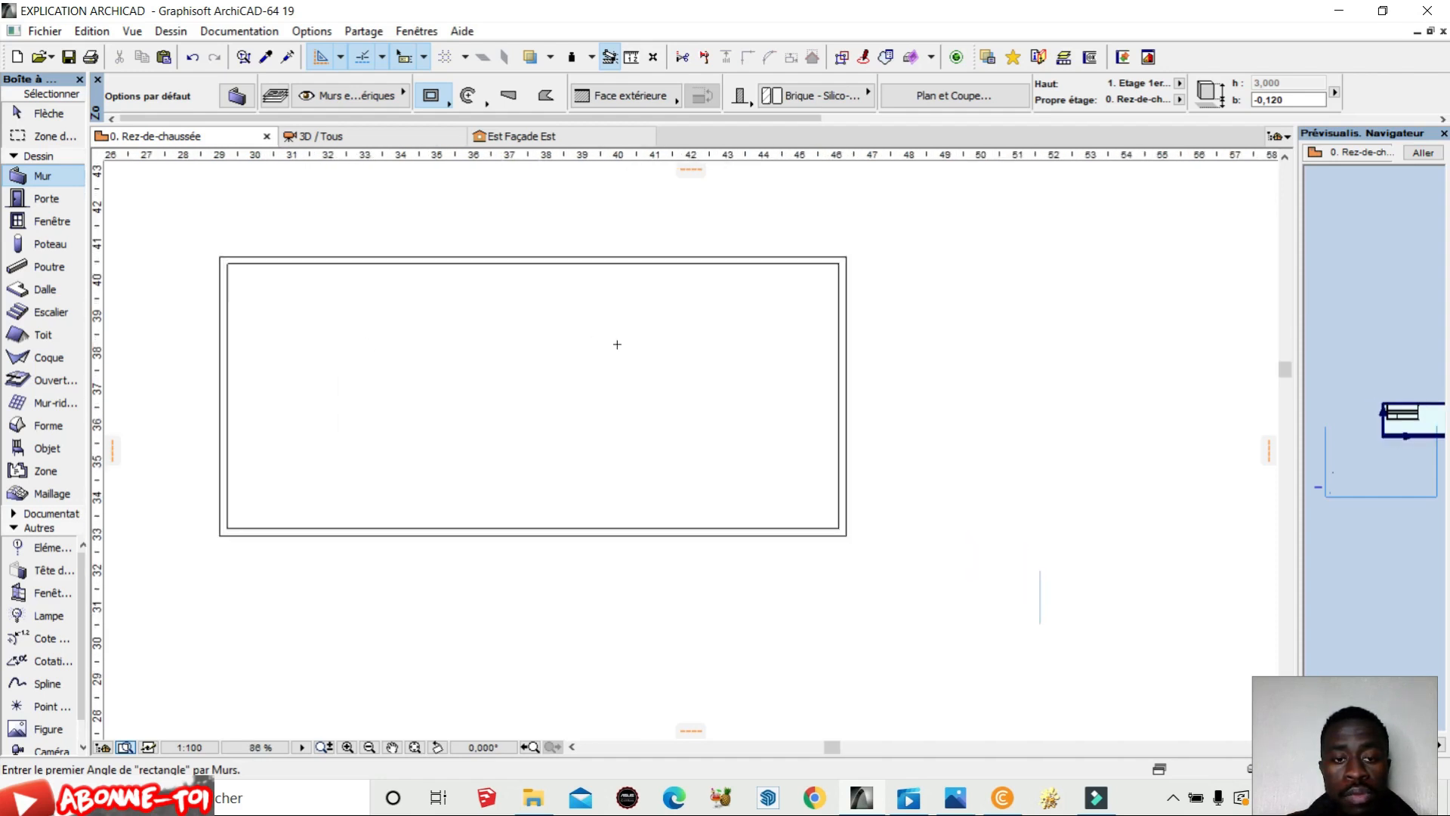
Show the walls in the 3D view, leave the wall command and fit the model to the window
{"action": "left_click", "coordinate": [355, 139]}
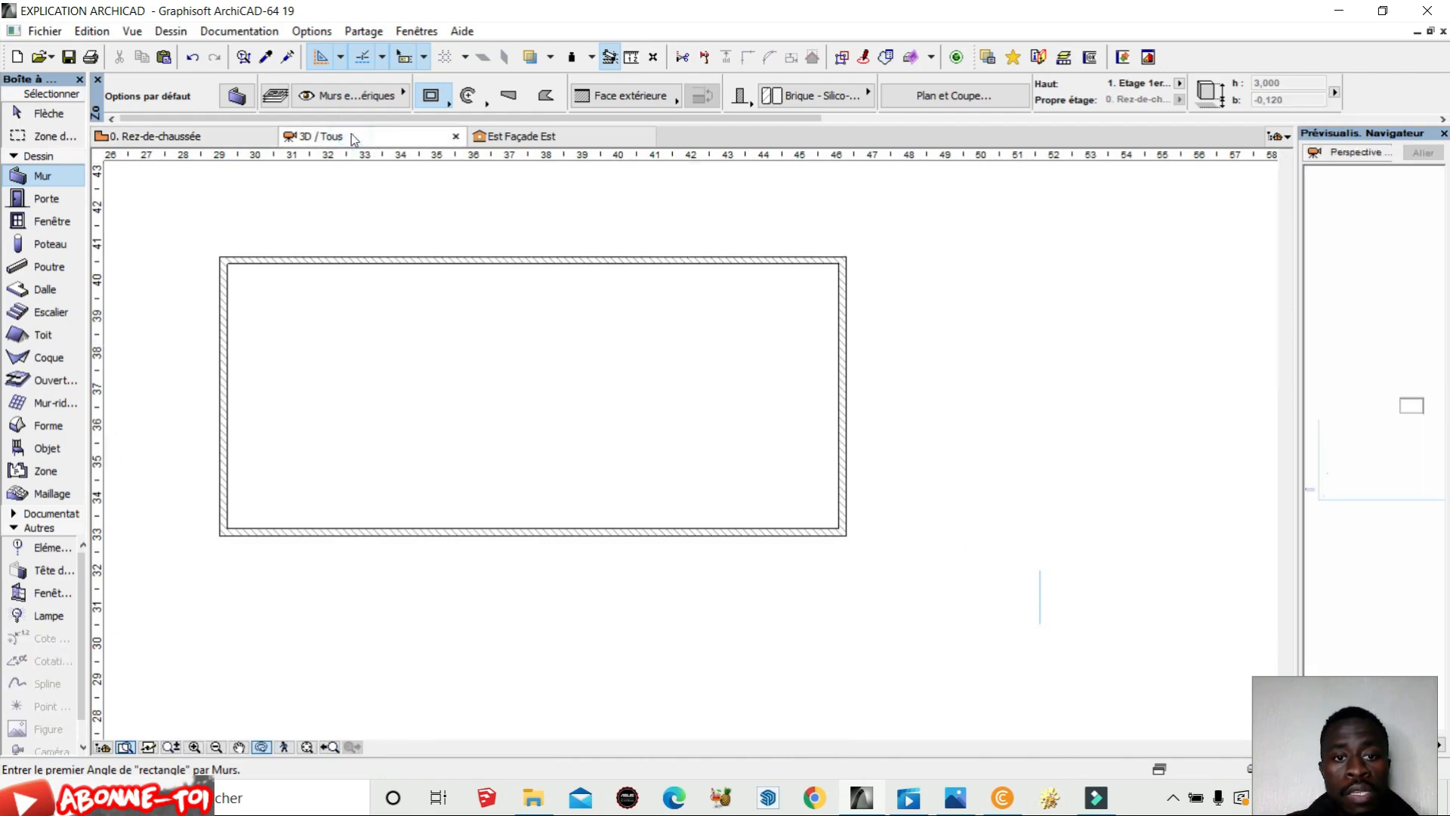
{"action": "scroll", "coordinate": [942, 297], "scroll_direction": "down", "scroll_amount": 3}
{"action": "scroll", "coordinate": [723, 528], "scroll_direction": "up", "scroll_amount": 1}
{"action": "scroll", "coordinate": [941, 550], "scroll_direction": "down", "scroll_amount": 1}
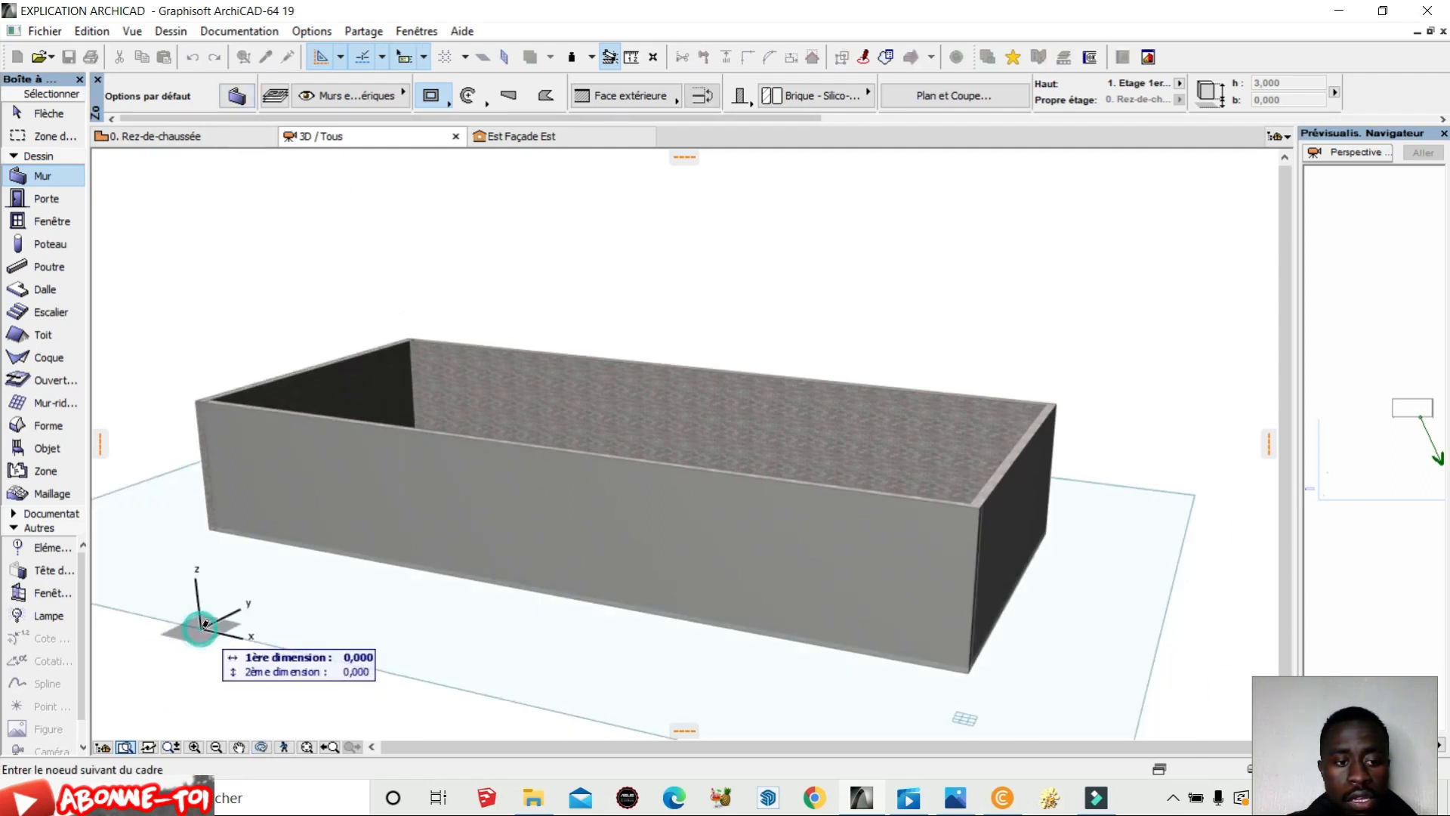
{"action": "key", "text": "Escape"}
{"action": "left_click", "coordinate": [307, 747]}
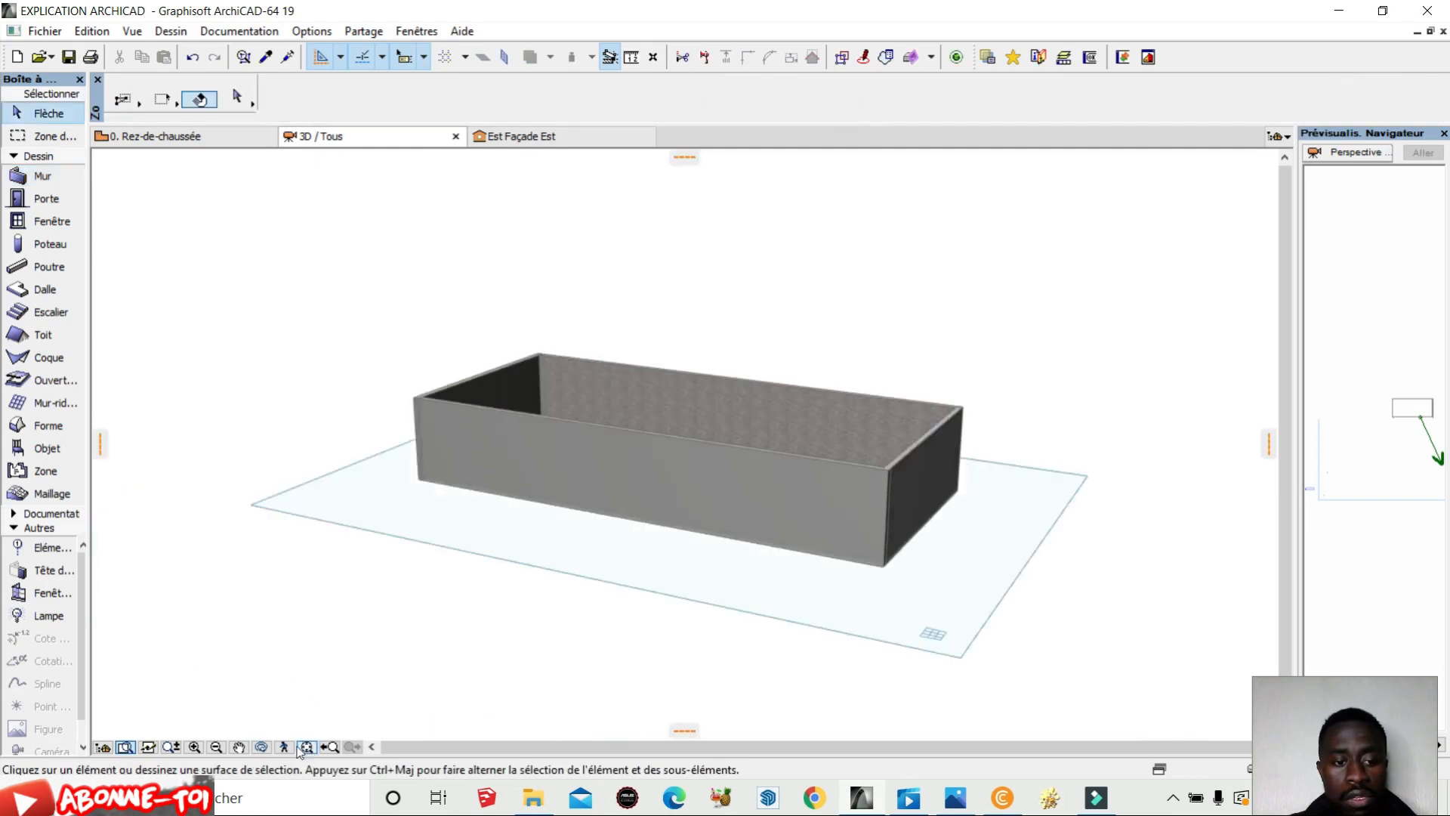
Orbit around the wall enclosure in 3D and examine the surface finishes of its outer and inner faces up close
{"action": "left_click", "coordinate": [262, 747]}
{"action": "left_click_drag", "start_coordinate": [269, 735], "coordinate": [489, 331]}
{"action": "scroll", "coordinate": [710, 482], "scroll_direction": "up", "scroll_amount": 2}
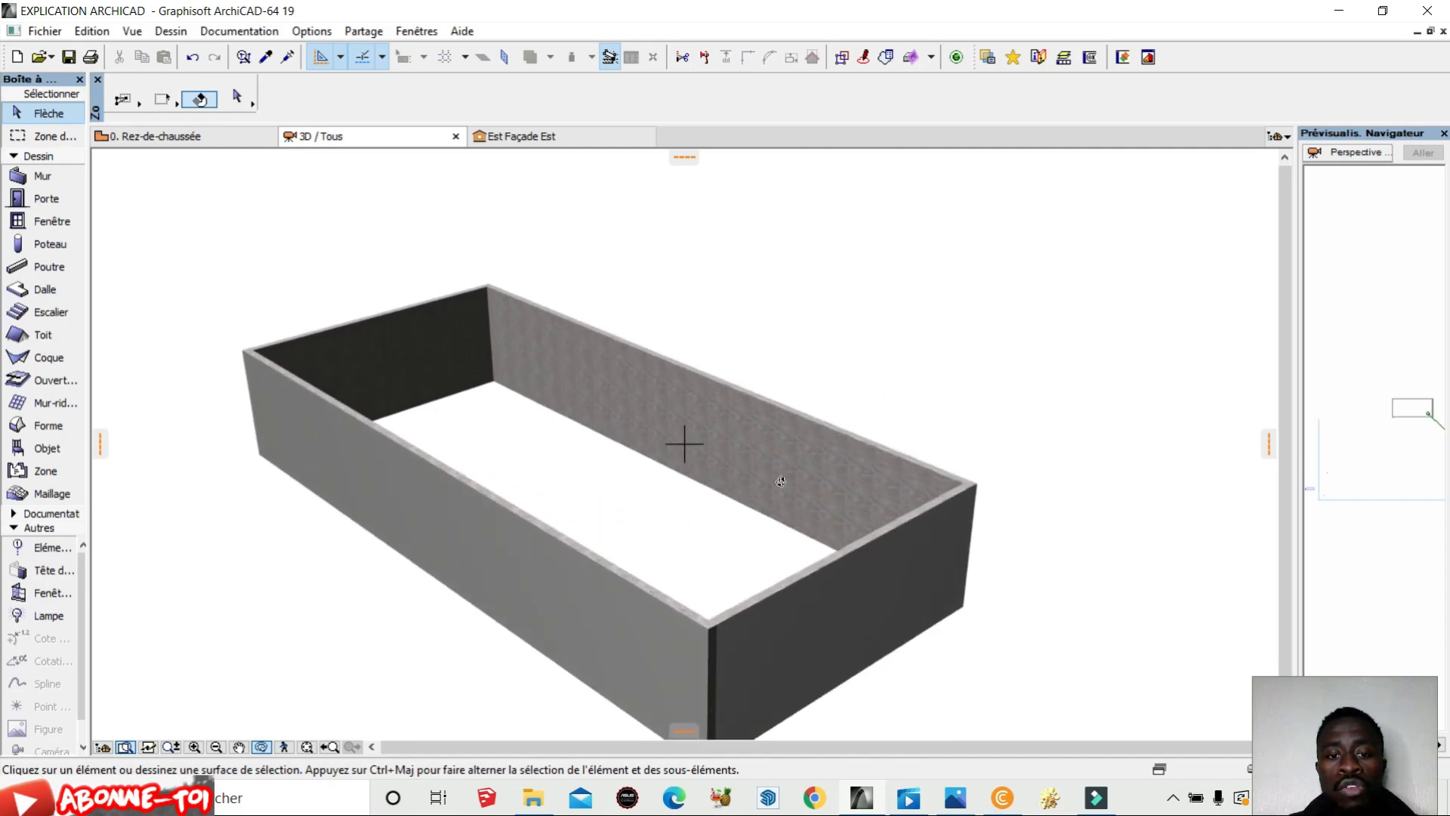
{"action": "scroll", "coordinate": [781, 481], "scroll_direction": "down", "scroll_amount": 1}
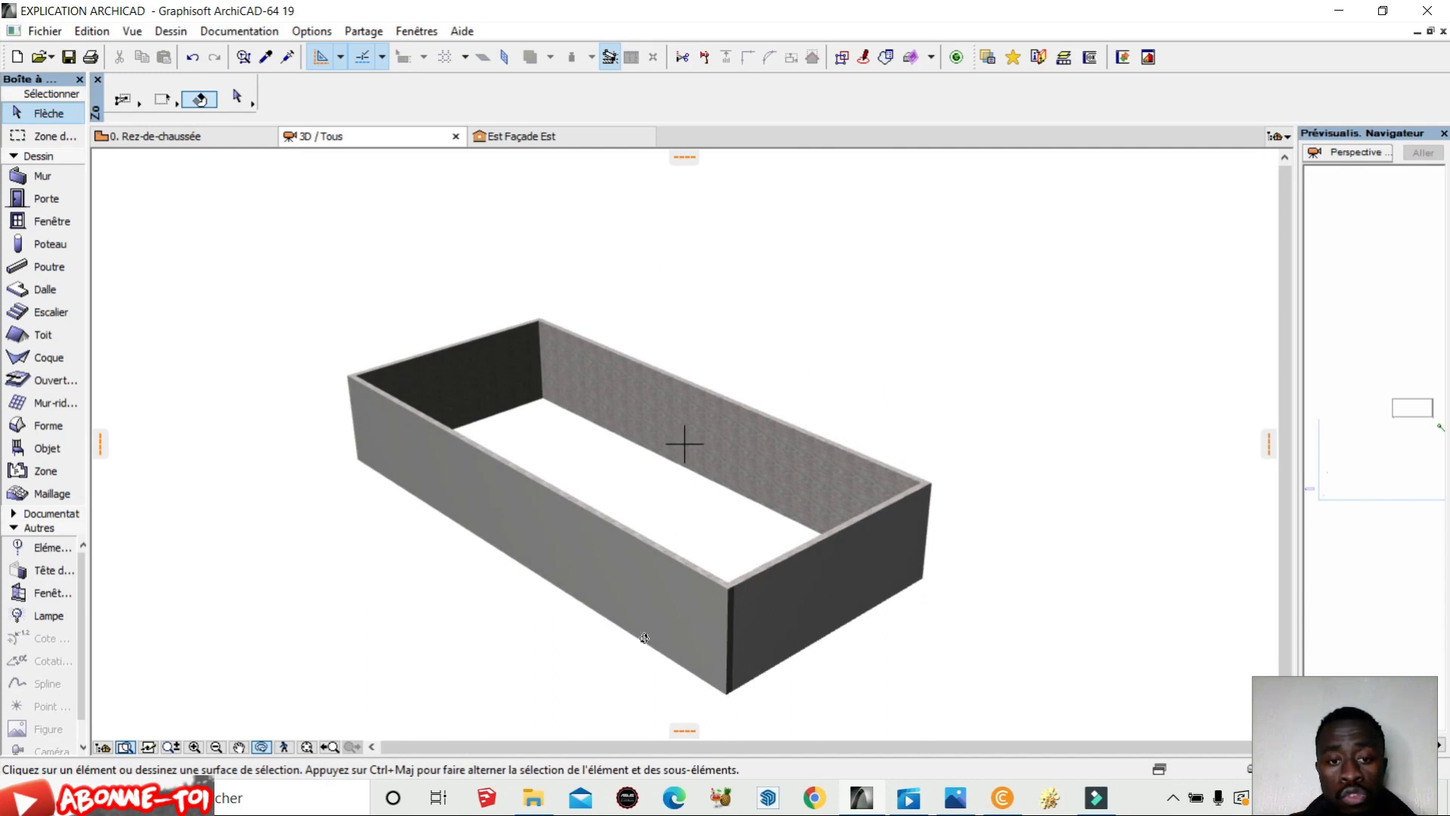
{"action": "scroll", "coordinate": [785, 608], "scroll_direction": "up", "scroll_amount": 4}
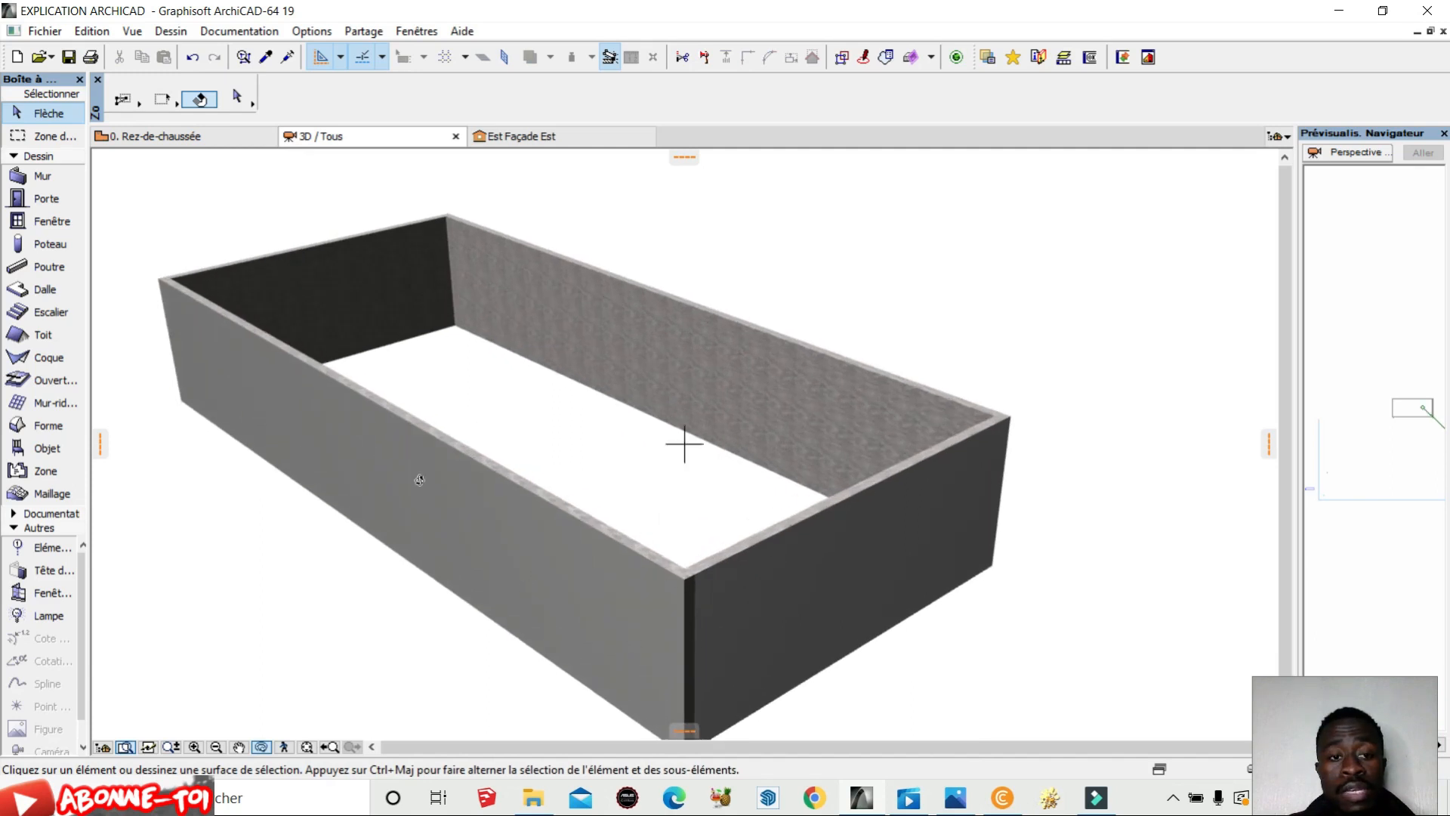
{"action": "scroll", "coordinate": [307, 345], "scroll_direction": "up", "scroll_amount": 2}
{"action": "scroll", "coordinate": [945, 482], "scroll_direction": "down", "scroll_amount": 4}
{"action": "scroll", "coordinate": [920, 518], "scroll_direction": "up", "scroll_amount": 1}
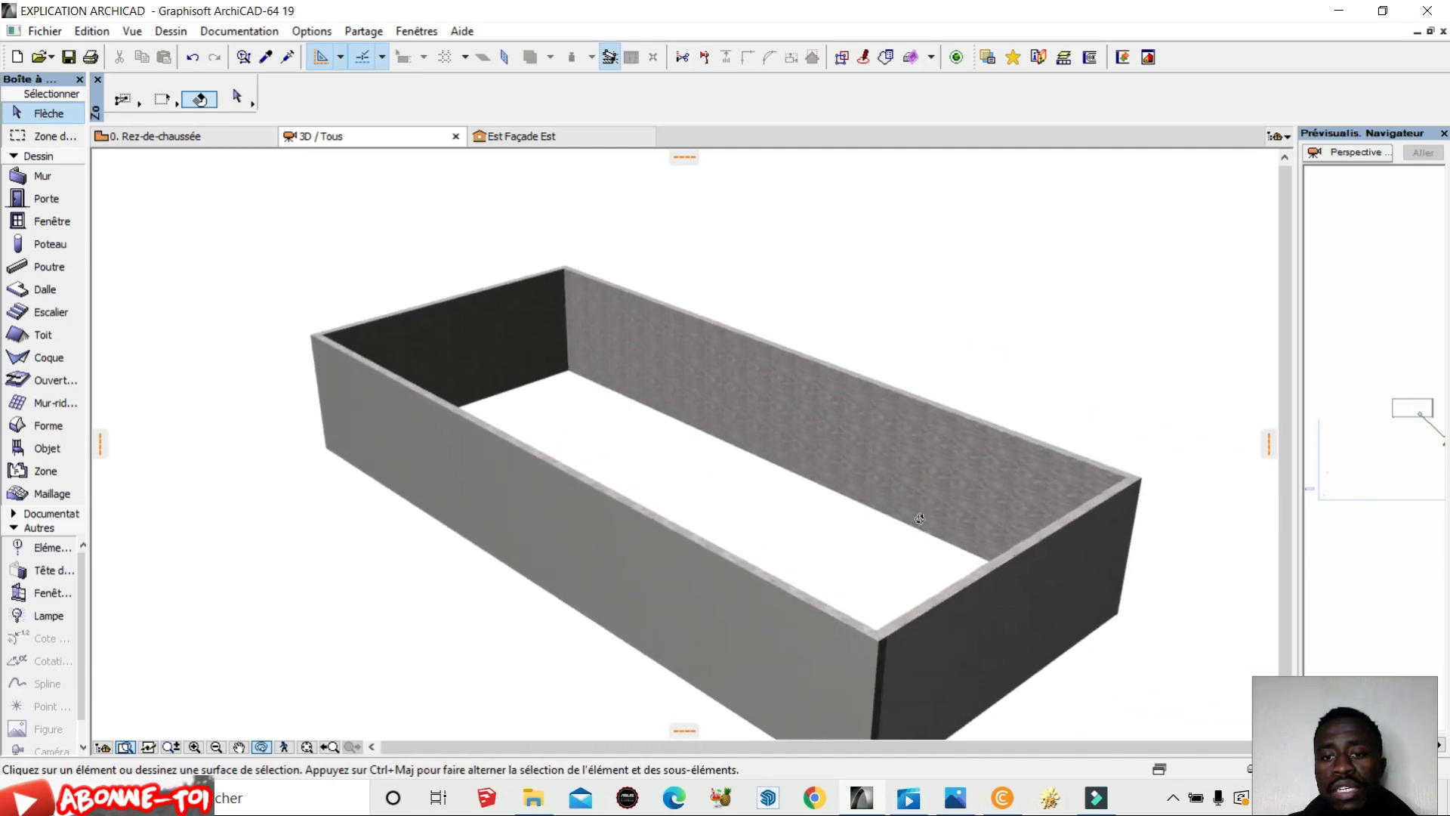
{"action": "scroll", "coordinate": [920, 518], "scroll_direction": "up", "scroll_amount": 1}
{"action": "left_click_drag", "start_coordinate": [1019, 614], "coordinate": [419, 655]}
{"action": "scroll", "coordinate": [197, 505], "scroll_direction": "up", "scroll_amount": 1}
{"action": "left_click_drag", "start_coordinate": [242, 583], "coordinate": [282, 554]}
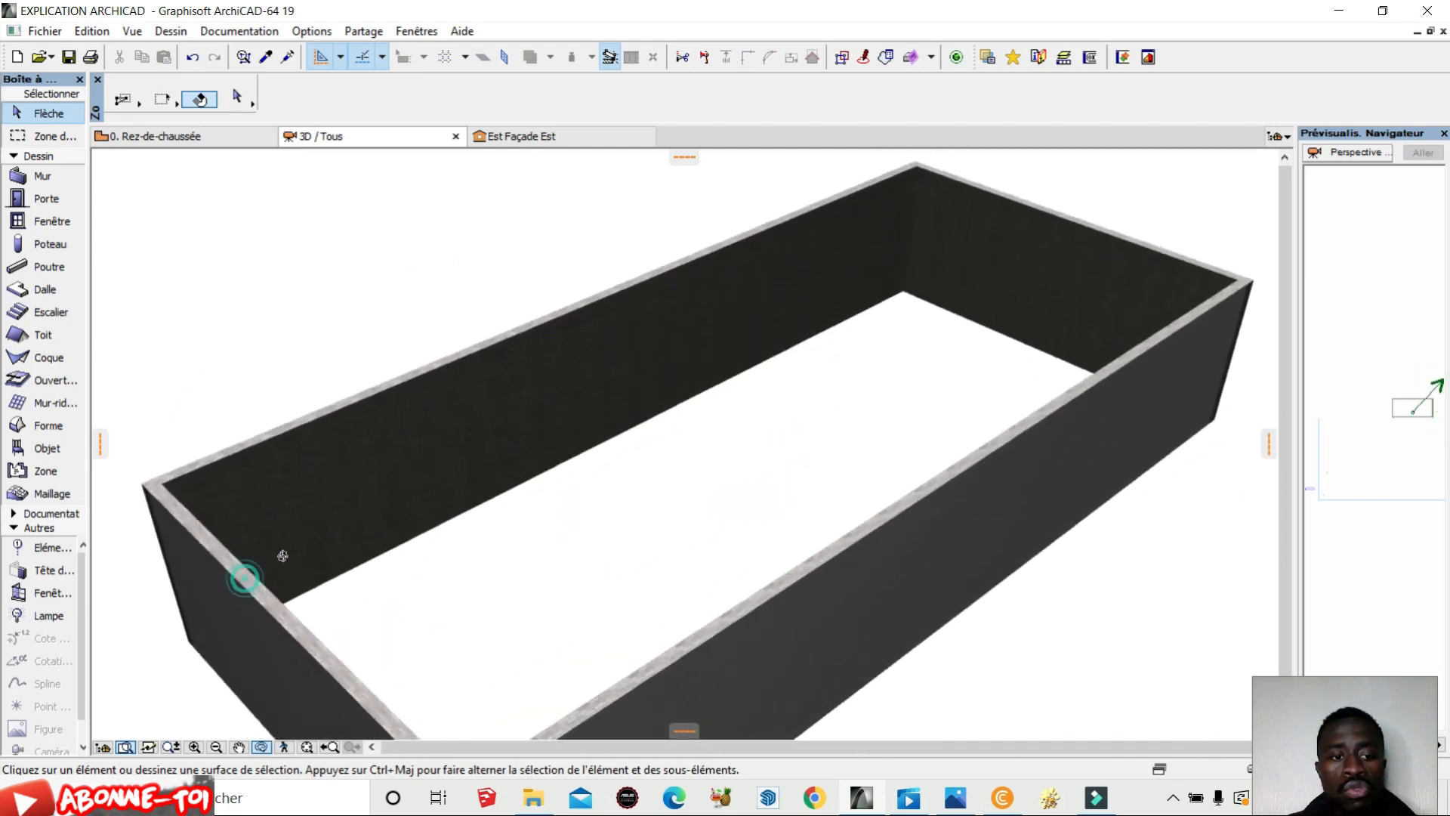
{"action": "scroll", "coordinate": [227, 470], "scroll_direction": "up", "scroll_amount": 4}
{"action": "left_click_drag", "start_coordinate": [242, 485], "coordinate": [256, 502]}
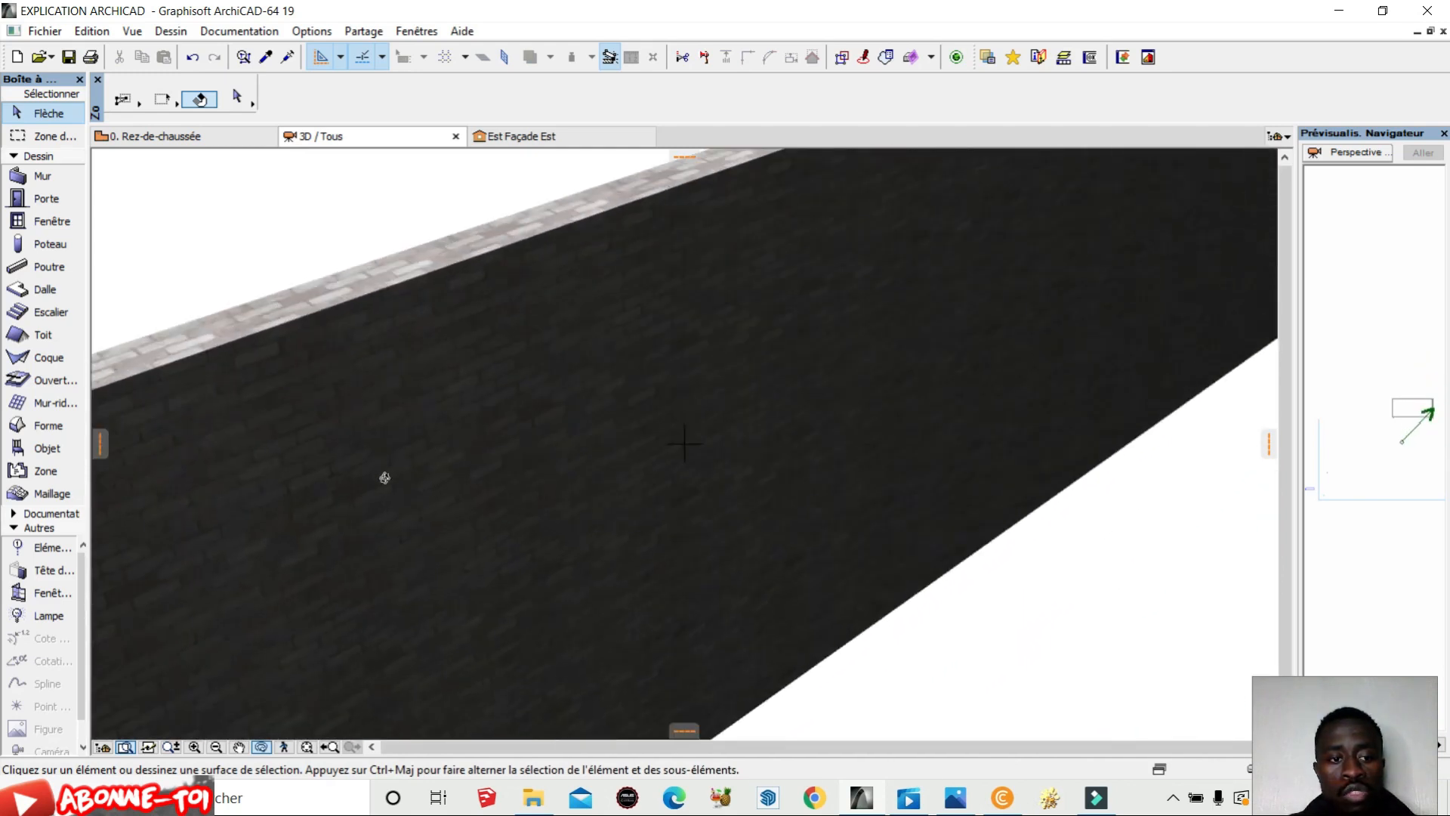
{"action": "left_click_drag", "start_coordinate": [526, 448], "coordinate": [906, 482]}
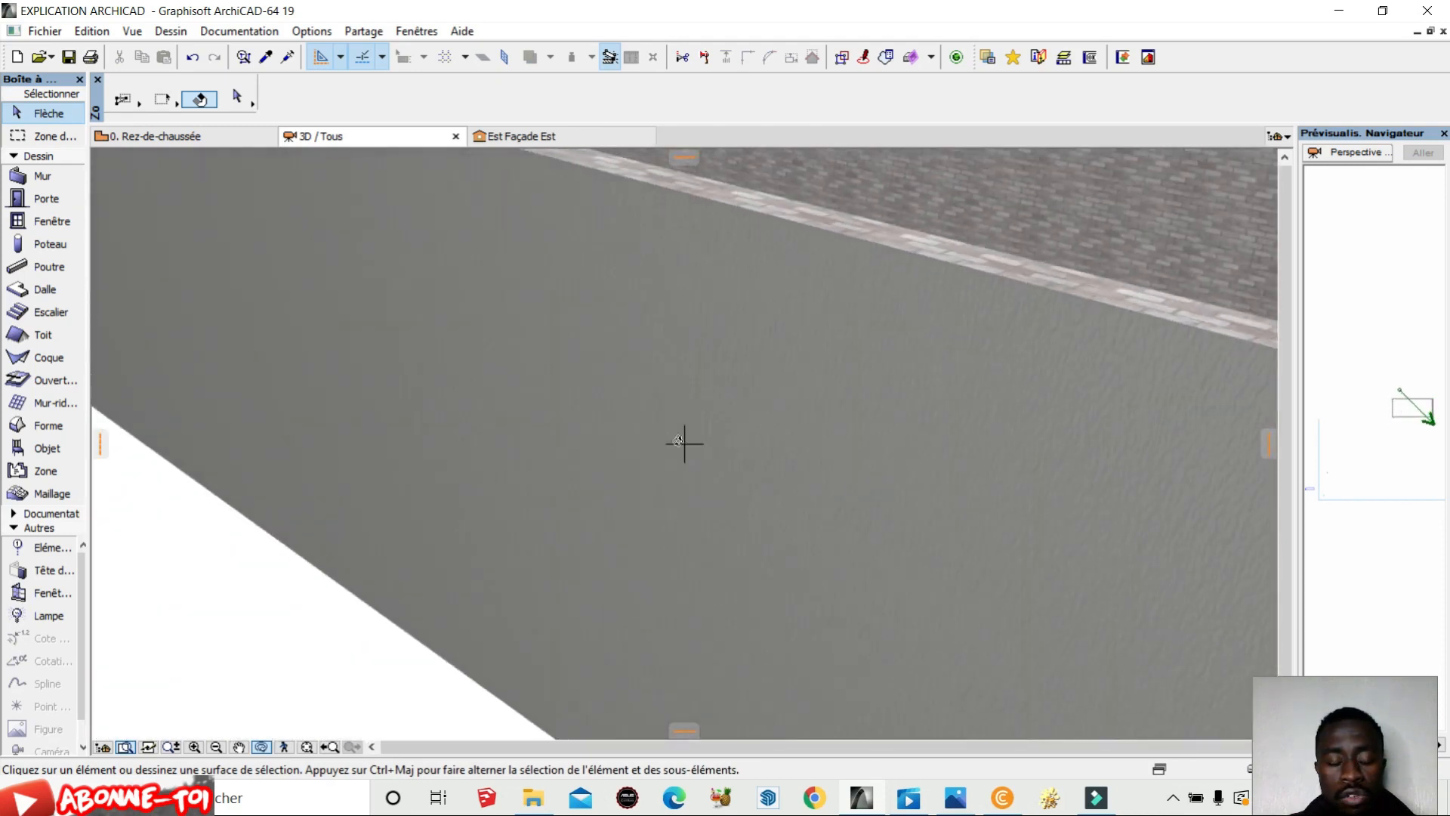
Examine the enclosure's remaining outer faces in 3D from another side until the whole model is in view
{"action": "left_click_drag", "start_coordinate": [1039, 572], "coordinate": [390, 455]}
{"action": "left_click_drag", "start_coordinate": [832, 553], "coordinate": [508, 581]}
{"action": "scroll", "coordinate": [294, 588], "scroll_direction": "up", "scroll_amount": 3}
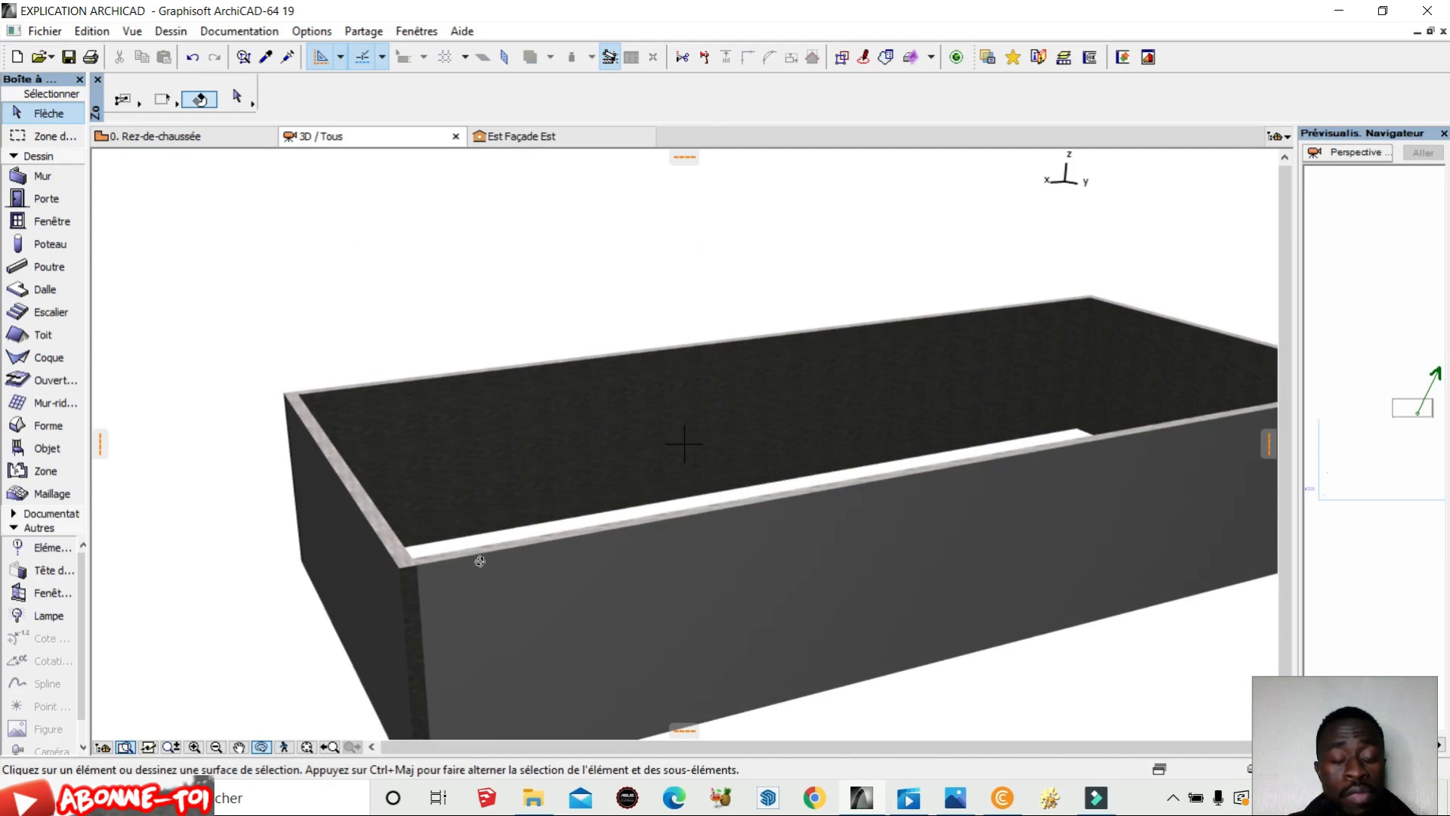
{"action": "scroll", "coordinate": [480, 560], "scroll_direction": "down", "scroll_amount": 3}
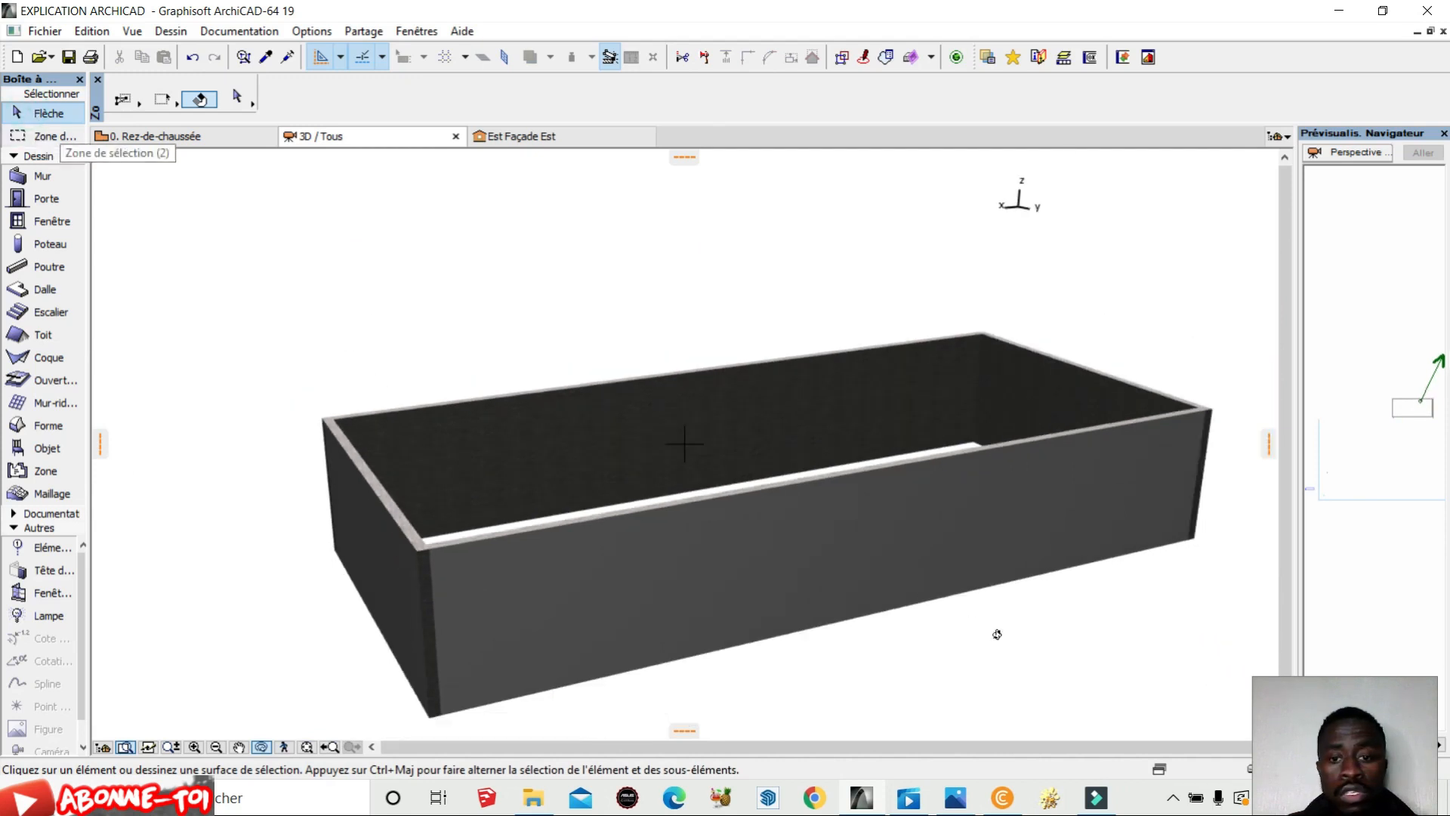
On the ground floor plan, remove the outside surface override from all four walls and set their building material to Brique - Alvéolées ou Mono mur
{"action": "left_click", "coordinate": [170, 137]}
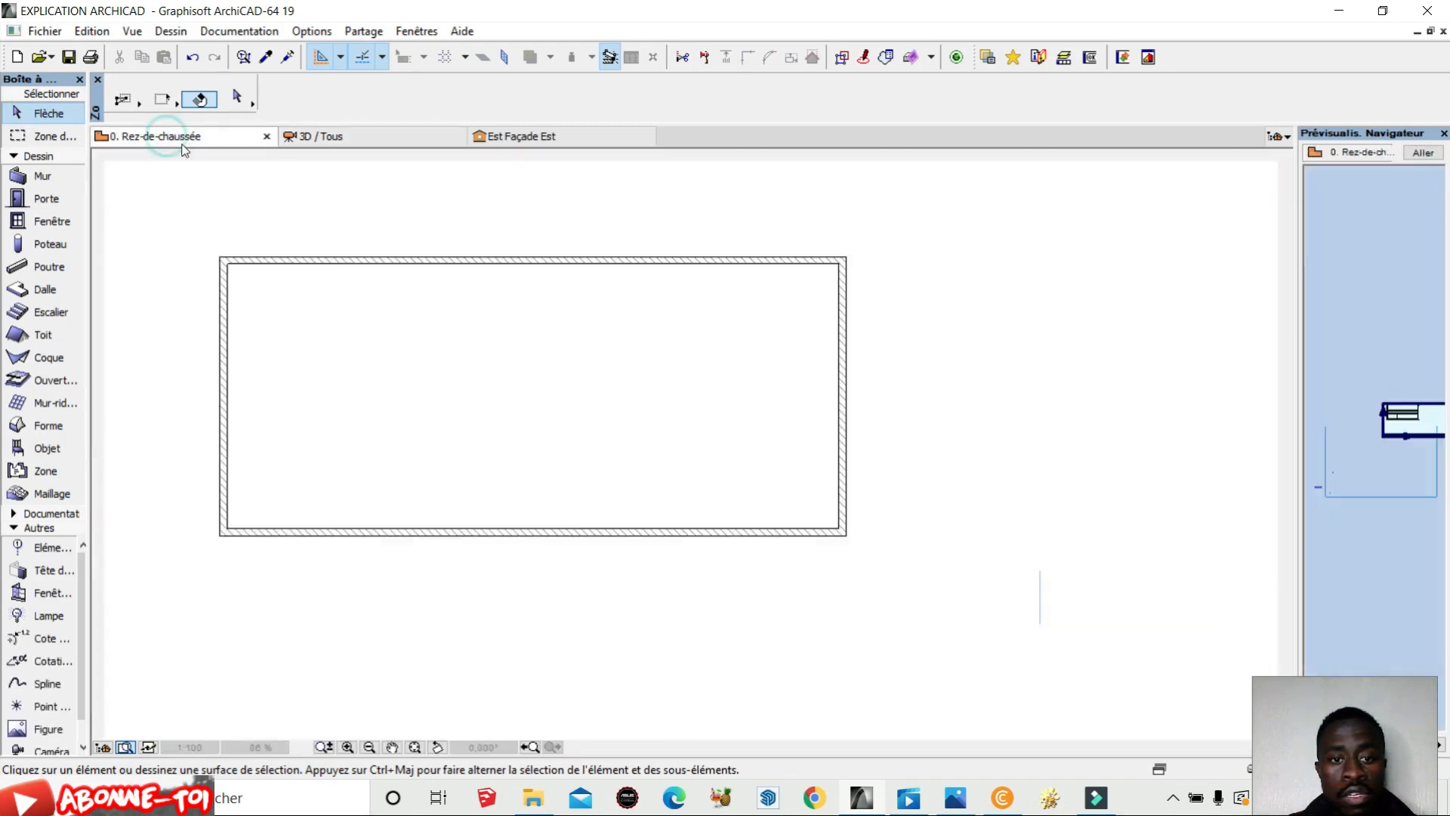
{"action": "left_click", "coordinate": [905, 642]}
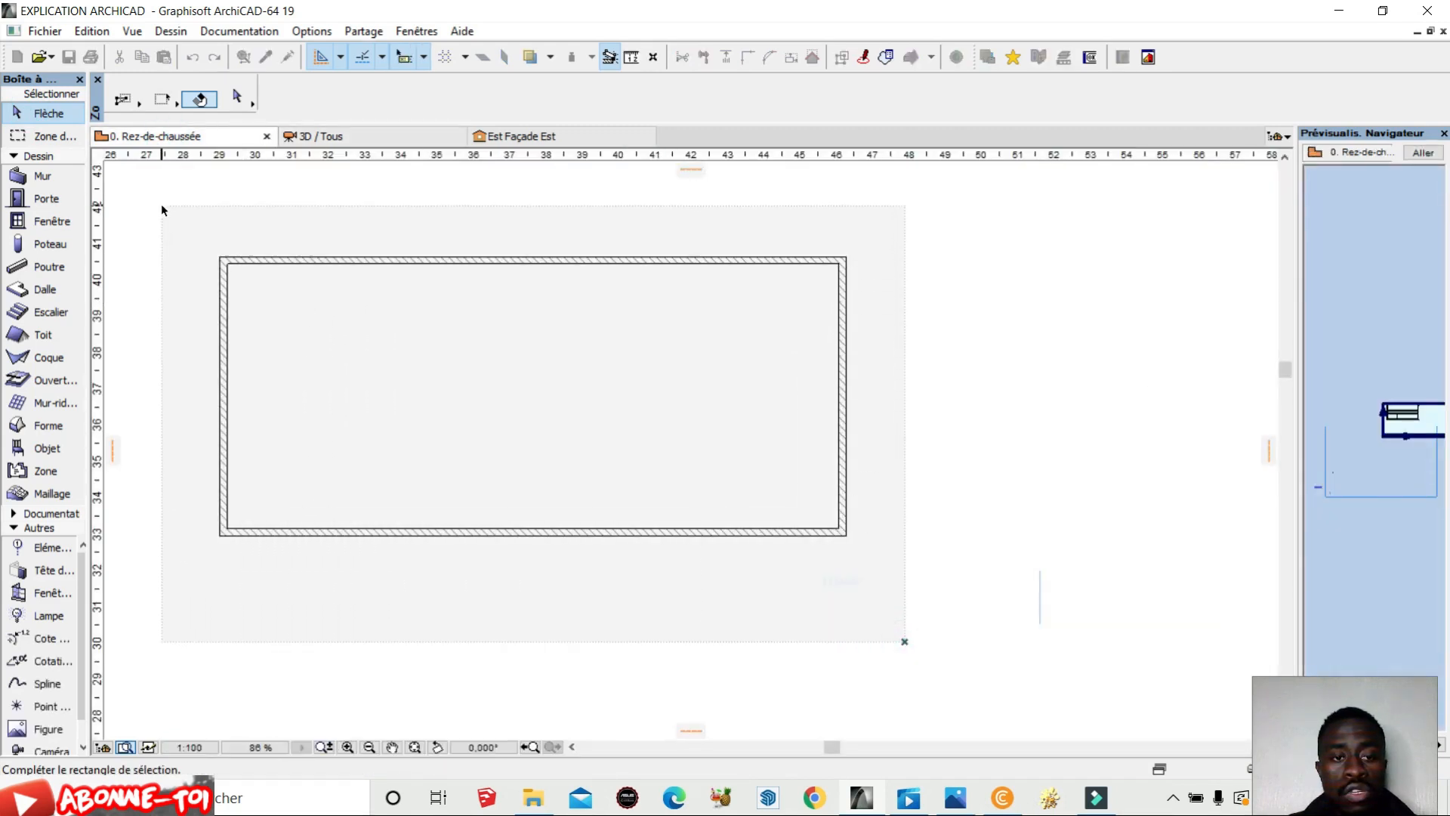
{"action": "left_click", "coordinate": [161, 204]}
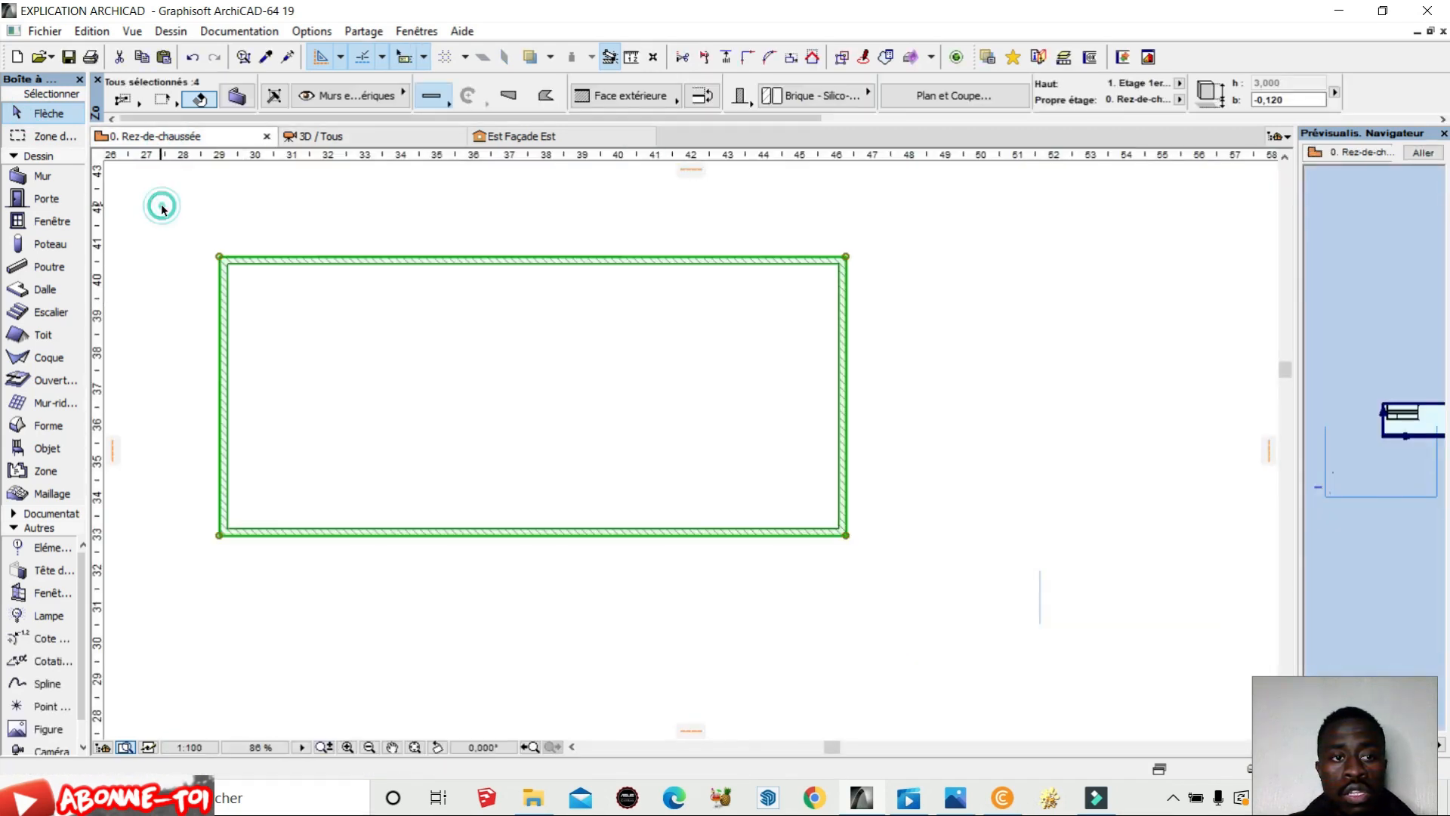
{"action": "right_click", "coordinate": [298, 265]}
{"action": "left_click", "coordinate": [316, 269]}
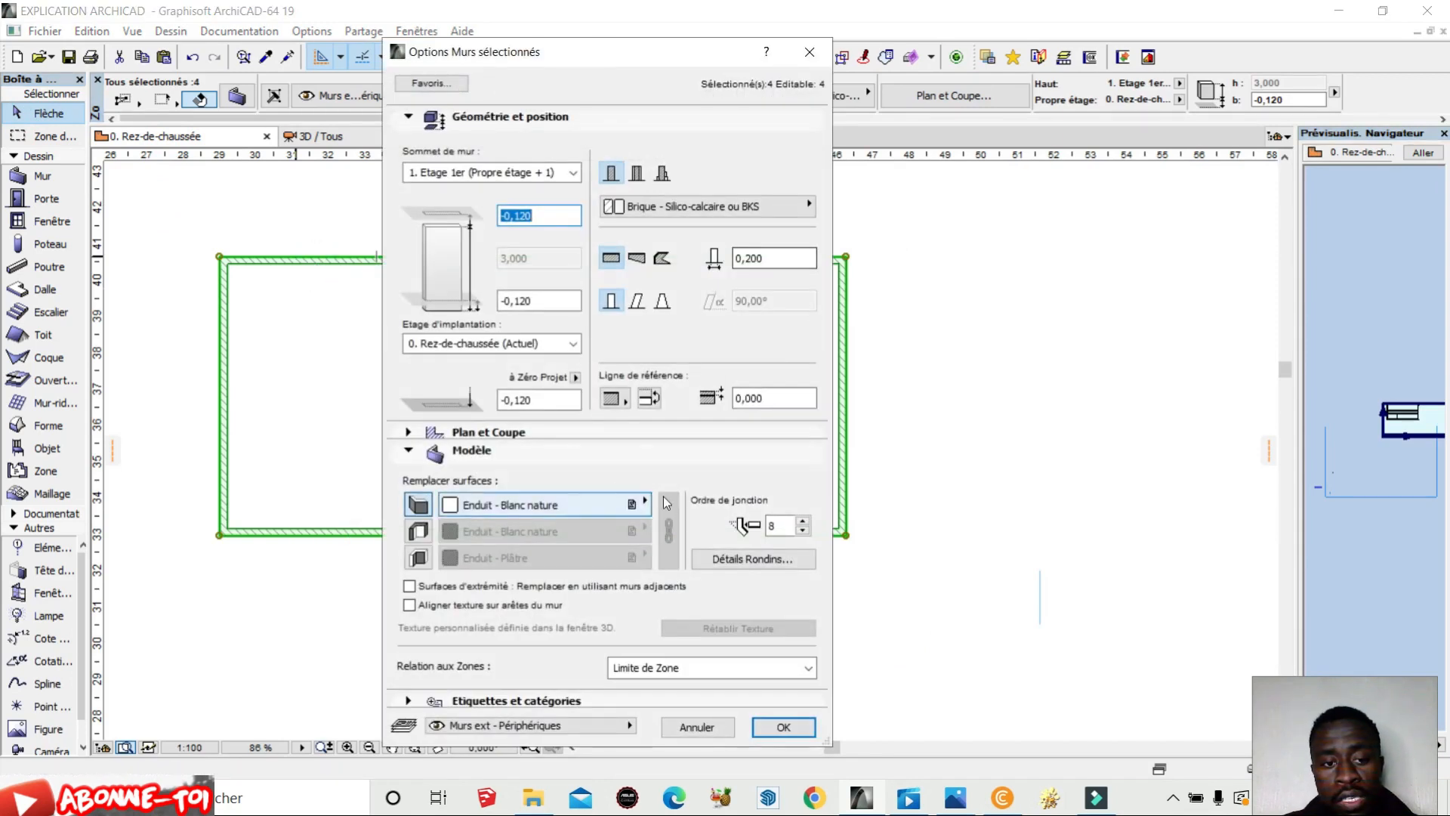
{"action": "left_click", "coordinate": [422, 512]}
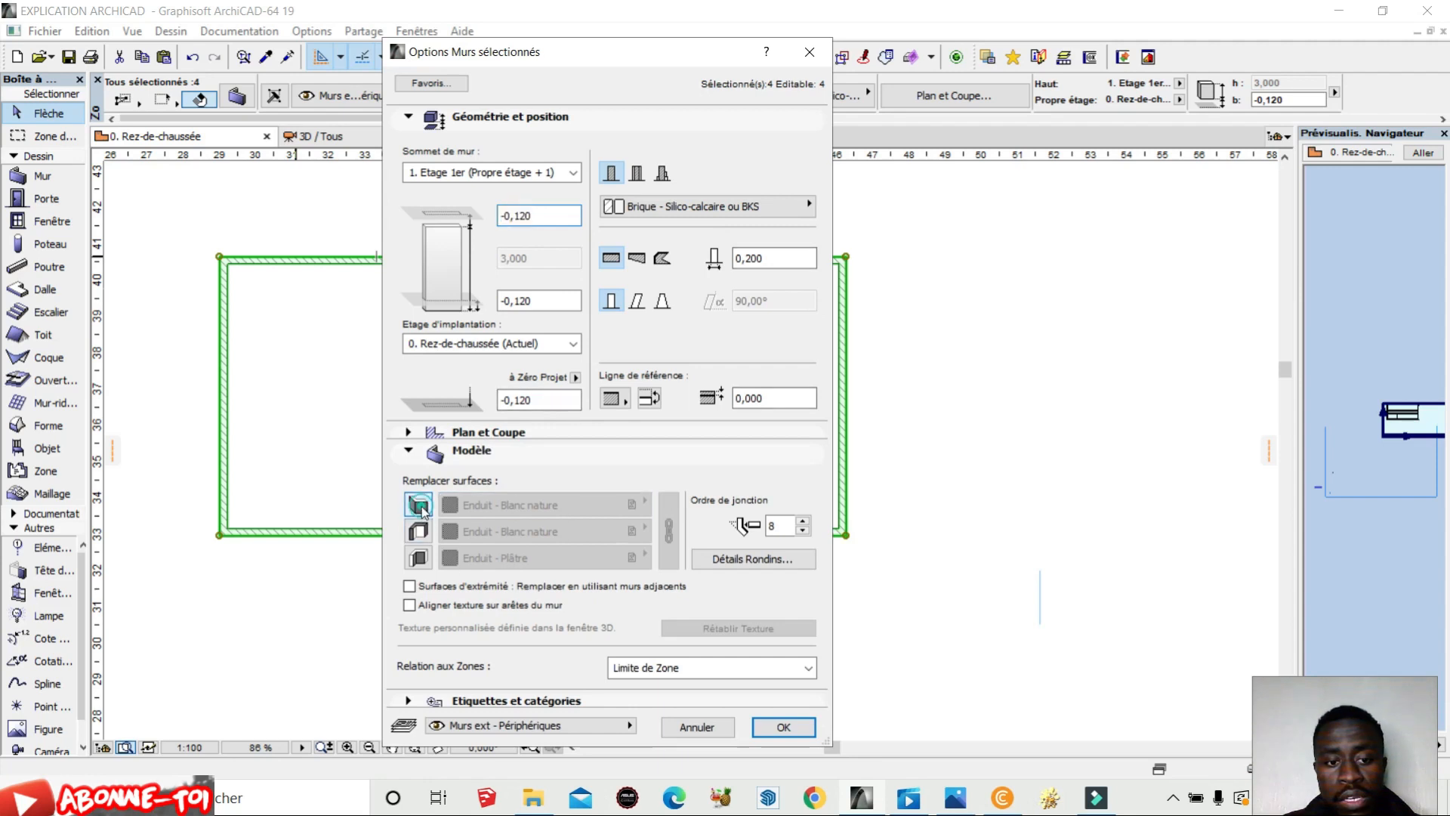
{"action": "left_click", "coordinate": [698, 210]}
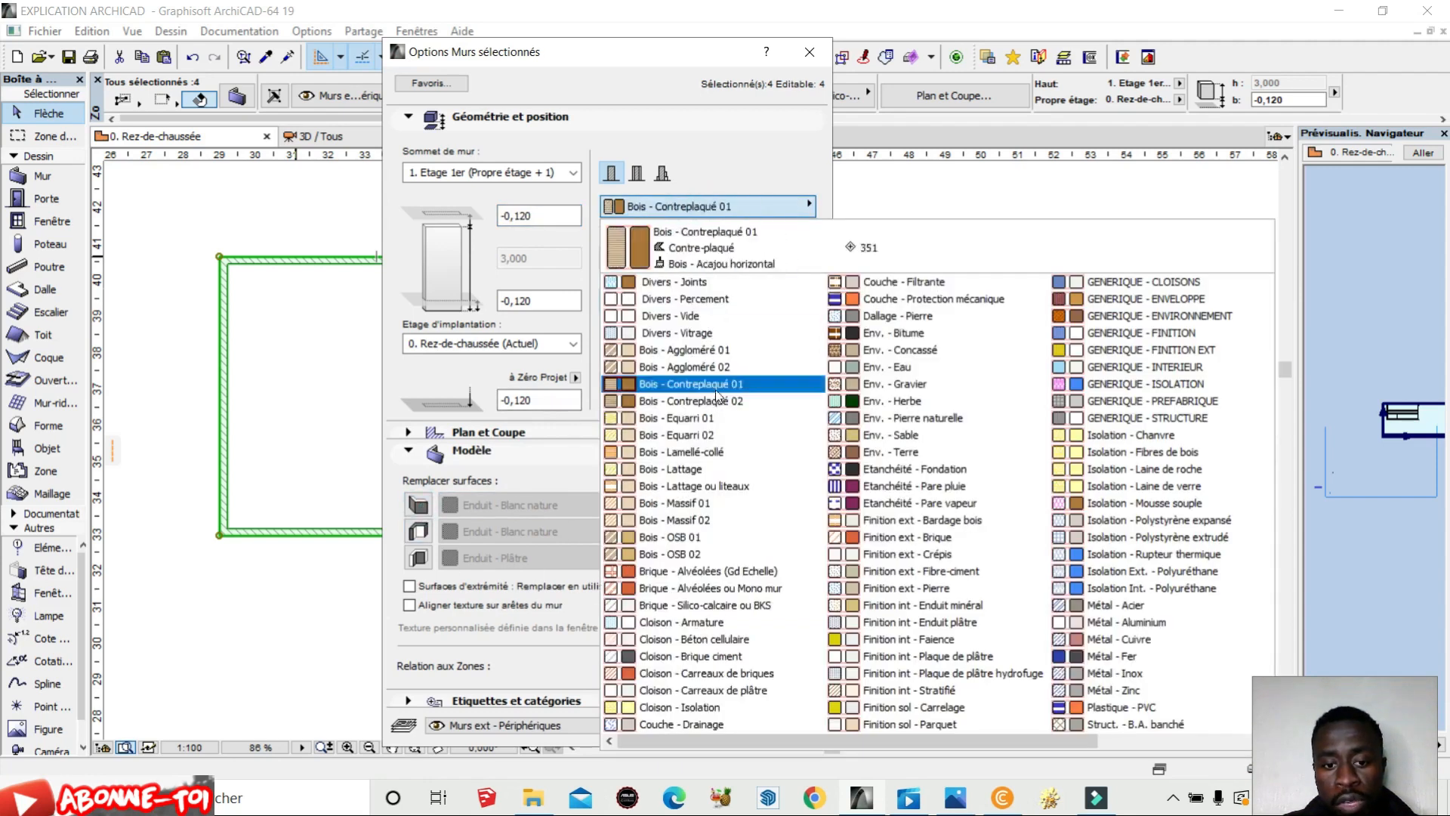
{"action": "left_click", "coordinate": [701, 589]}
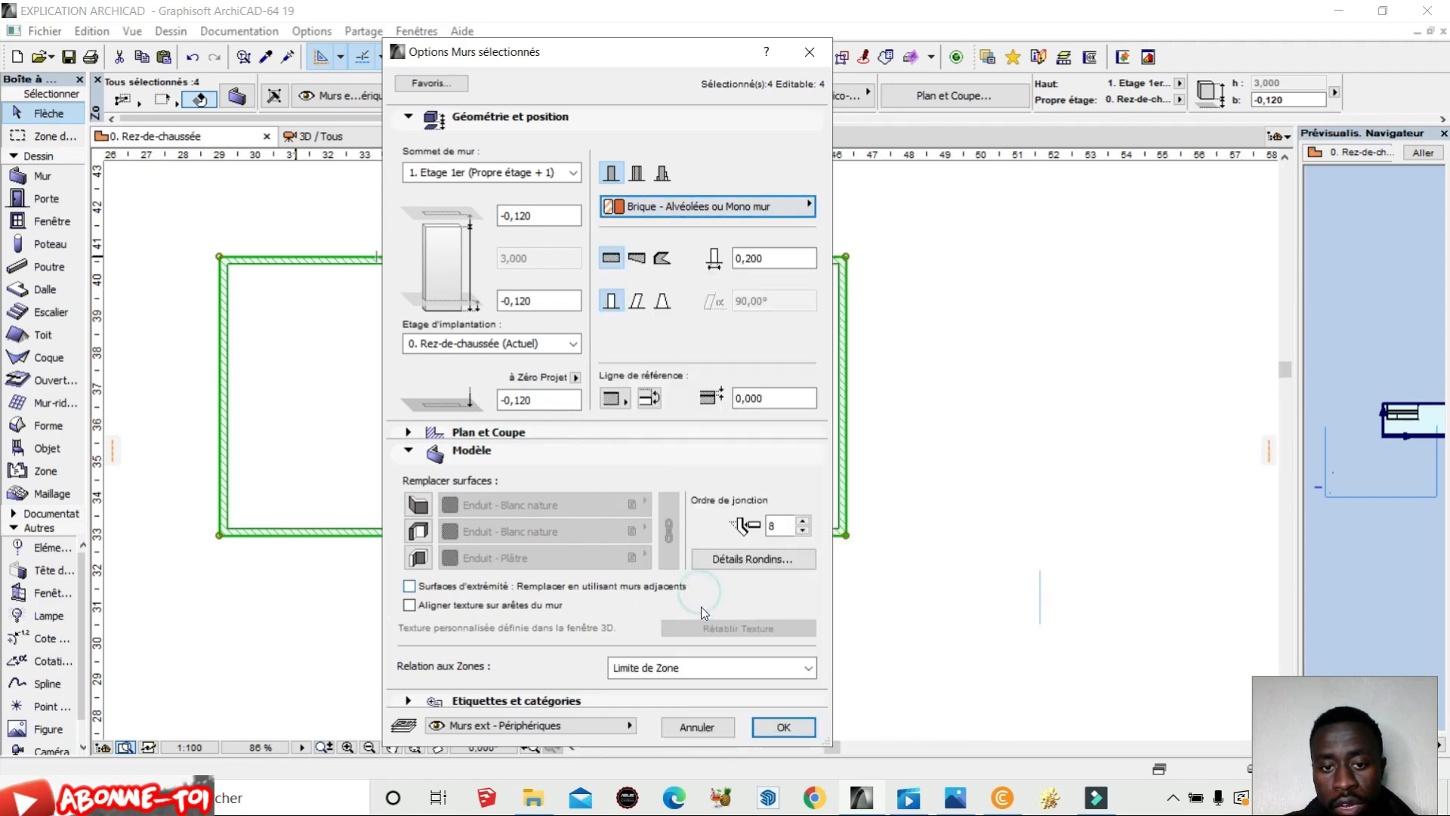
{"action": "left_click", "coordinate": [782, 725]}
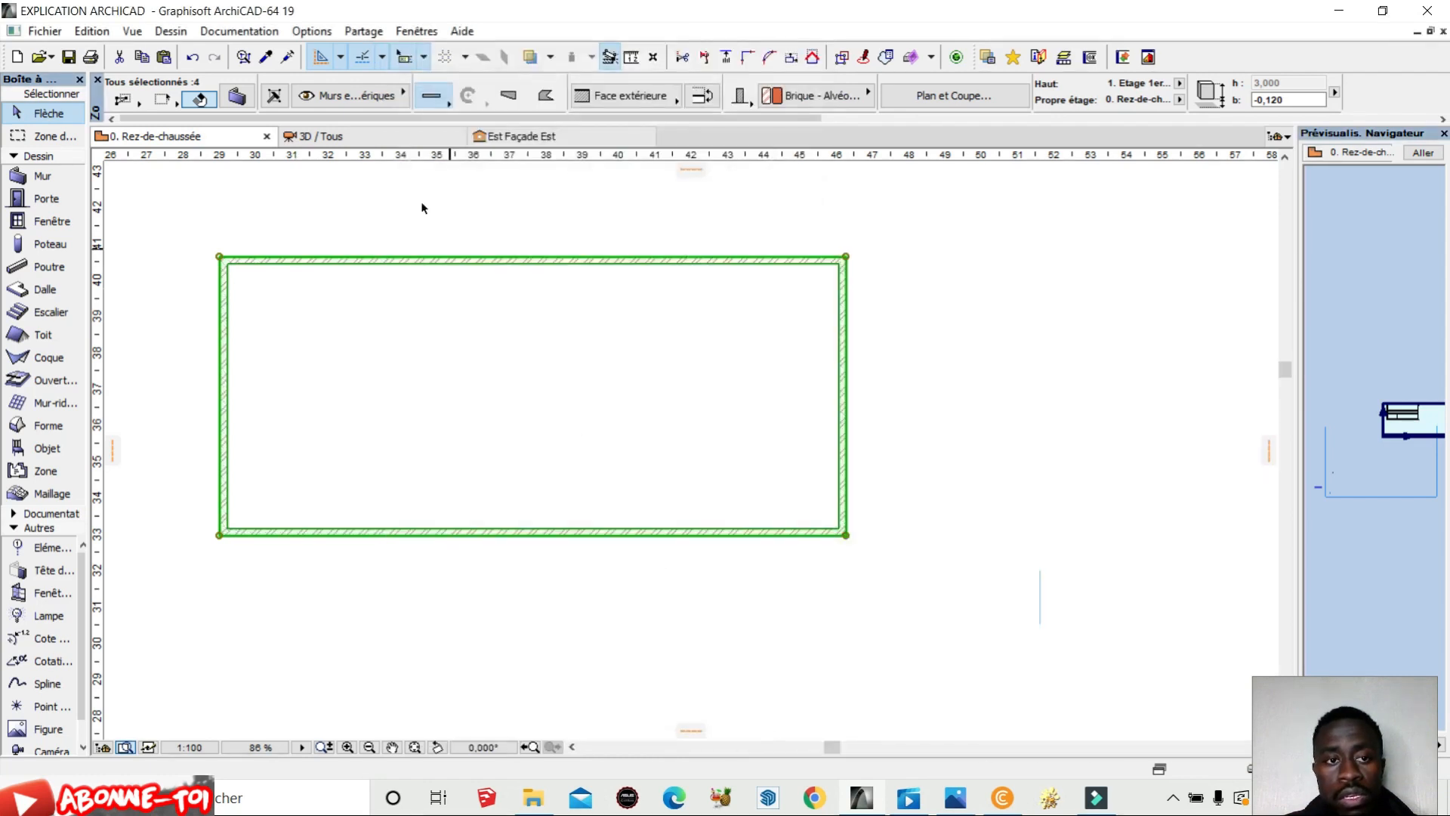
Orbit around the enclosure in 3D and examine the brick texture on its outer, inner and top faces
{"action": "left_click", "coordinate": [383, 139]}
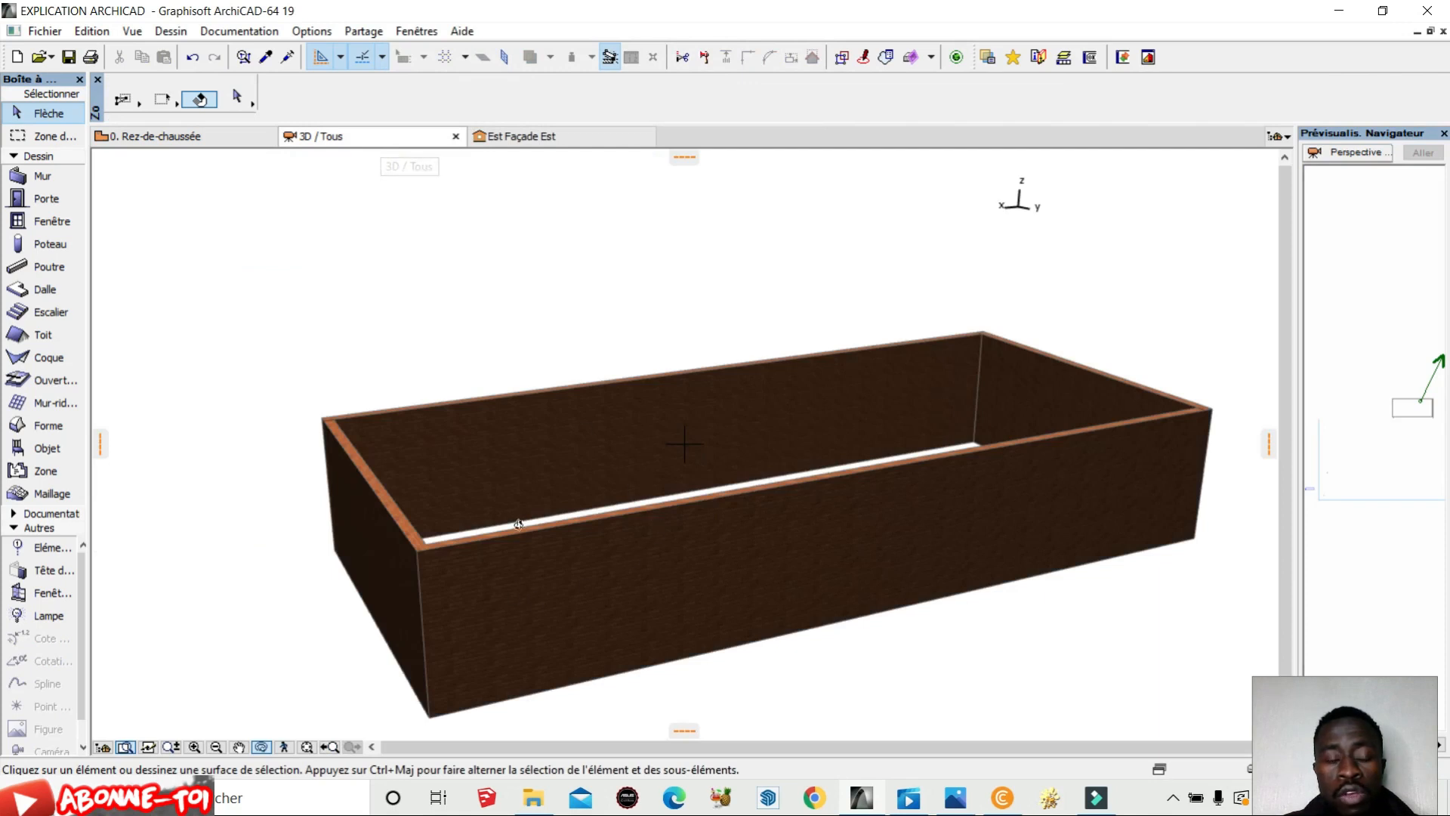
{"action": "left_click", "coordinate": [265, 751]}
{"action": "mouse_move", "coordinate": [289, 587]}
{"action": "left_mouse_down"}
{"action": "mouse_move", "coordinate": [429, 595]}
{"action": "mouse_move", "coordinate": [326, 650]}
{"action": "left_mouse_up"}
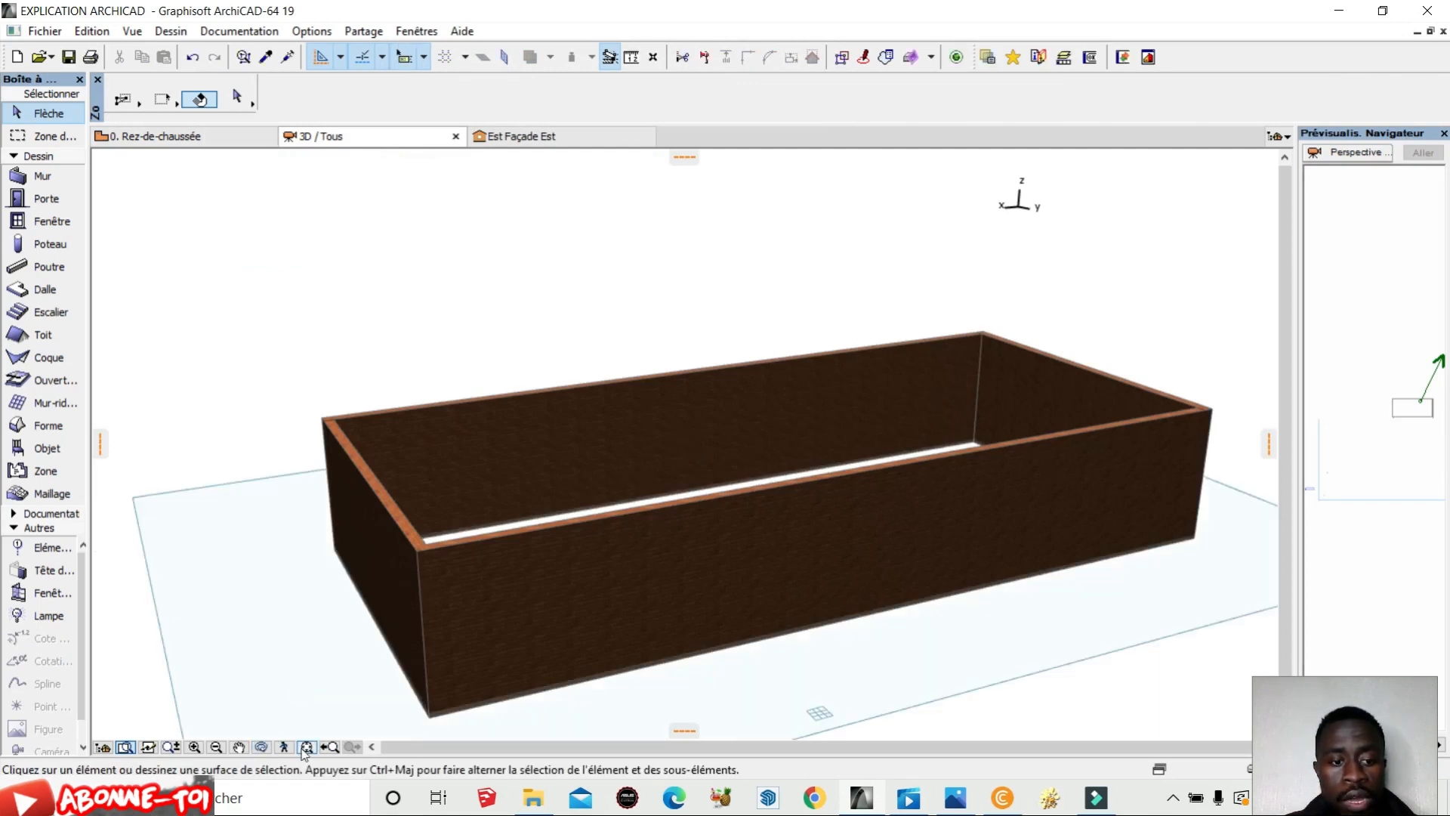
{"action": "left_click", "coordinate": [261, 747]}
{"action": "left_click_drag", "start_coordinate": [249, 557], "coordinate": [928, 554]}
{"action": "scroll", "coordinate": [992, 510], "scroll_direction": "up", "scroll_amount": 10}
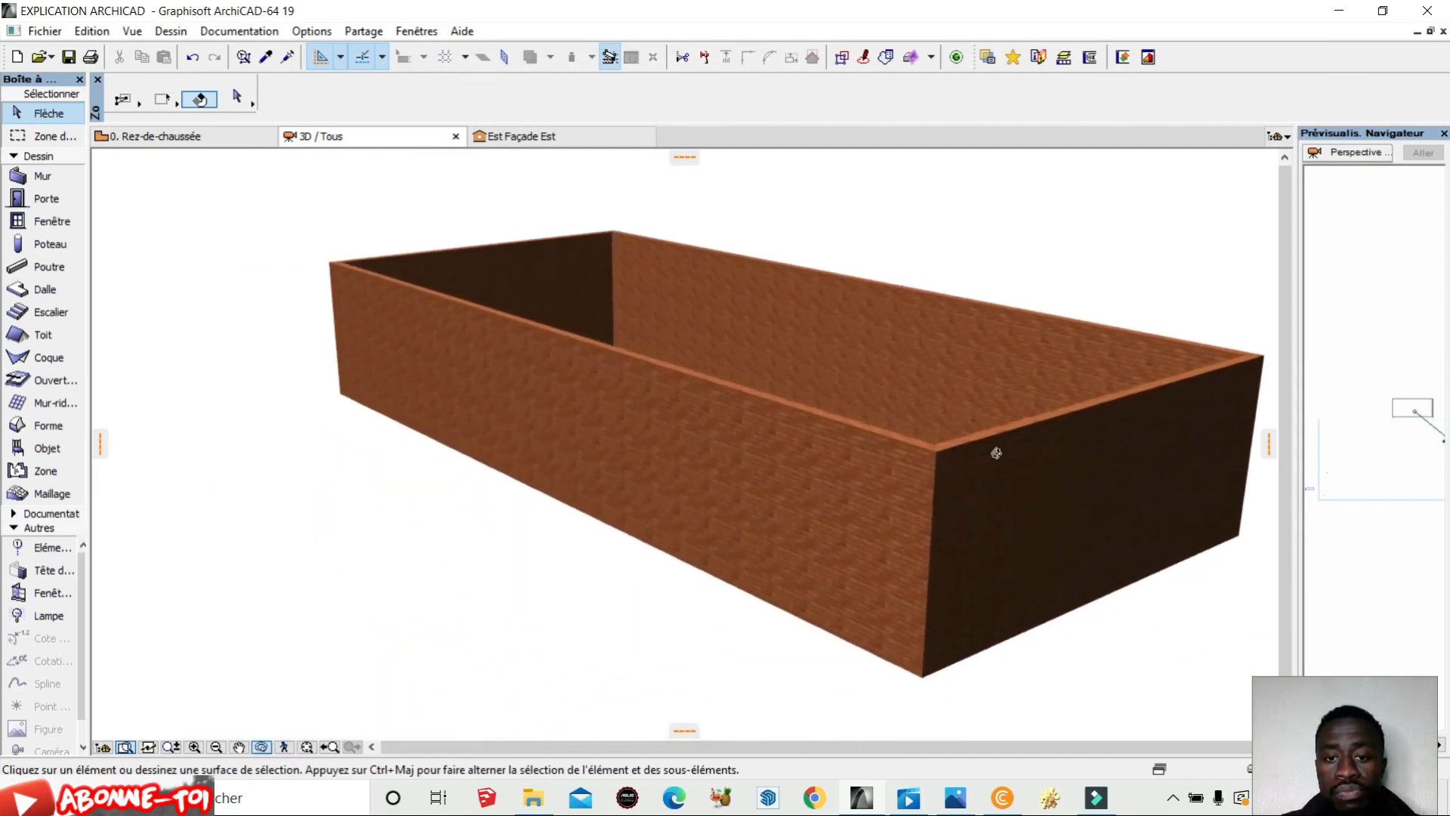
{"action": "mouse_move", "coordinate": [814, 423]}
{"action": "left_mouse_down"}
{"action": "mouse_move", "coordinate": [511, 424]}
{"action": "mouse_move", "coordinate": [404, 399]}
{"action": "mouse_move", "coordinate": [820, 431]}
{"action": "left_mouse_up"}
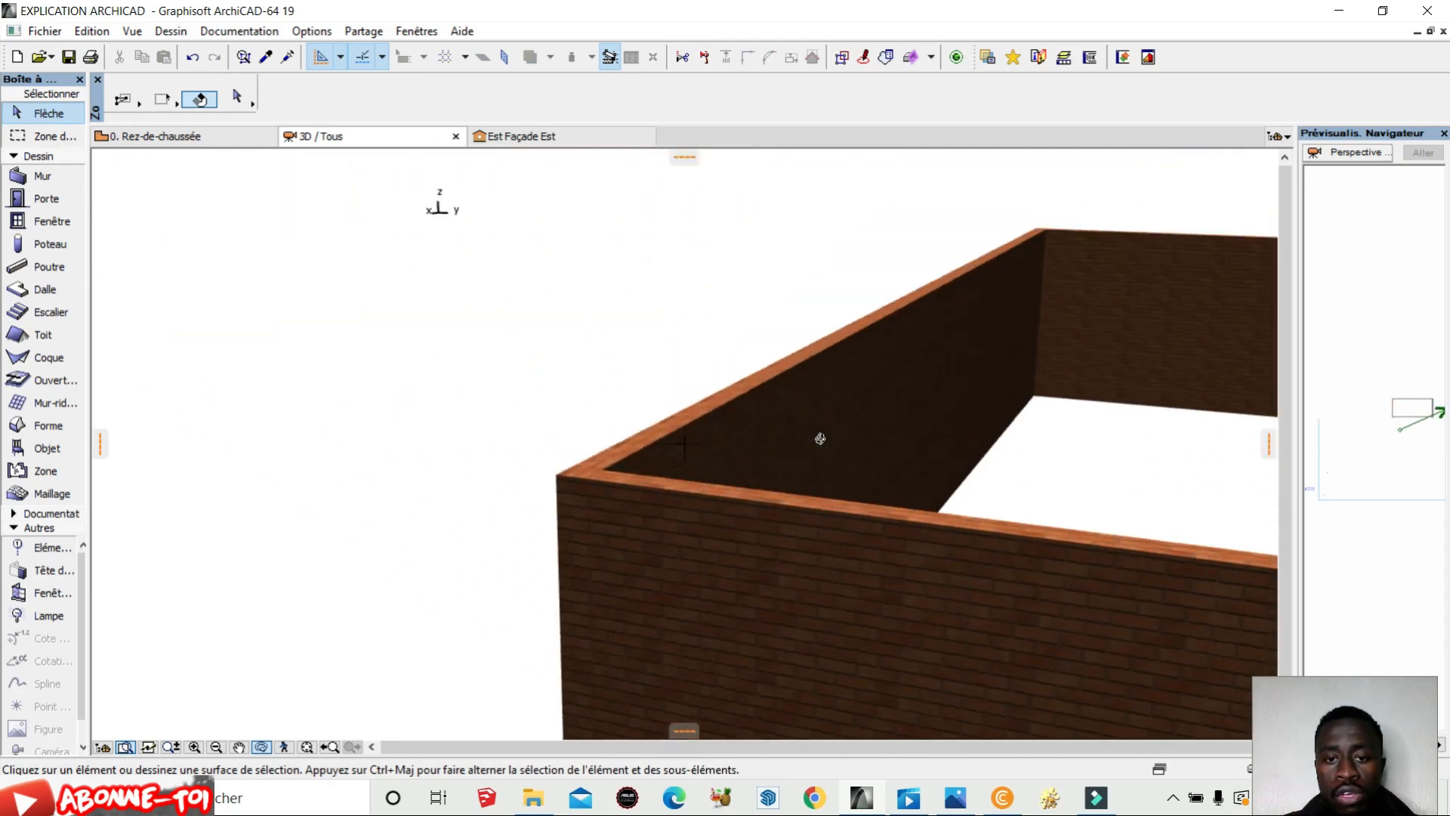
{"action": "left_click_drag", "start_coordinate": [686, 470], "coordinate": [544, 411]}
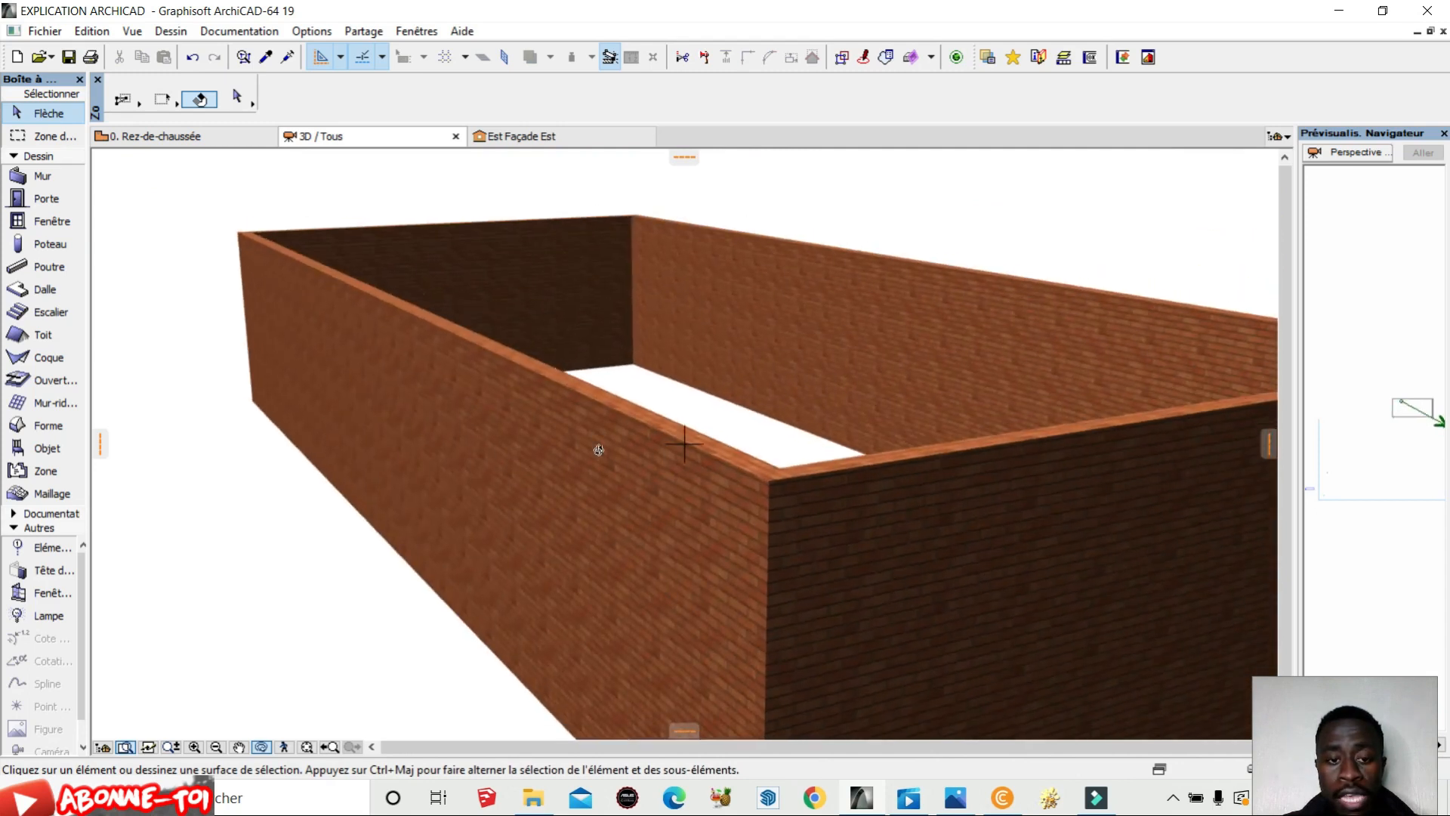
{"action": "left_click_drag", "start_coordinate": [665, 523], "coordinate": [355, 466]}
{"action": "left_click_drag", "start_coordinate": [943, 466], "coordinate": [905, 500]}
{"action": "scroll", "coordinate": [579, 405], "scroll_direction": "down", "scroll_amount": 8}
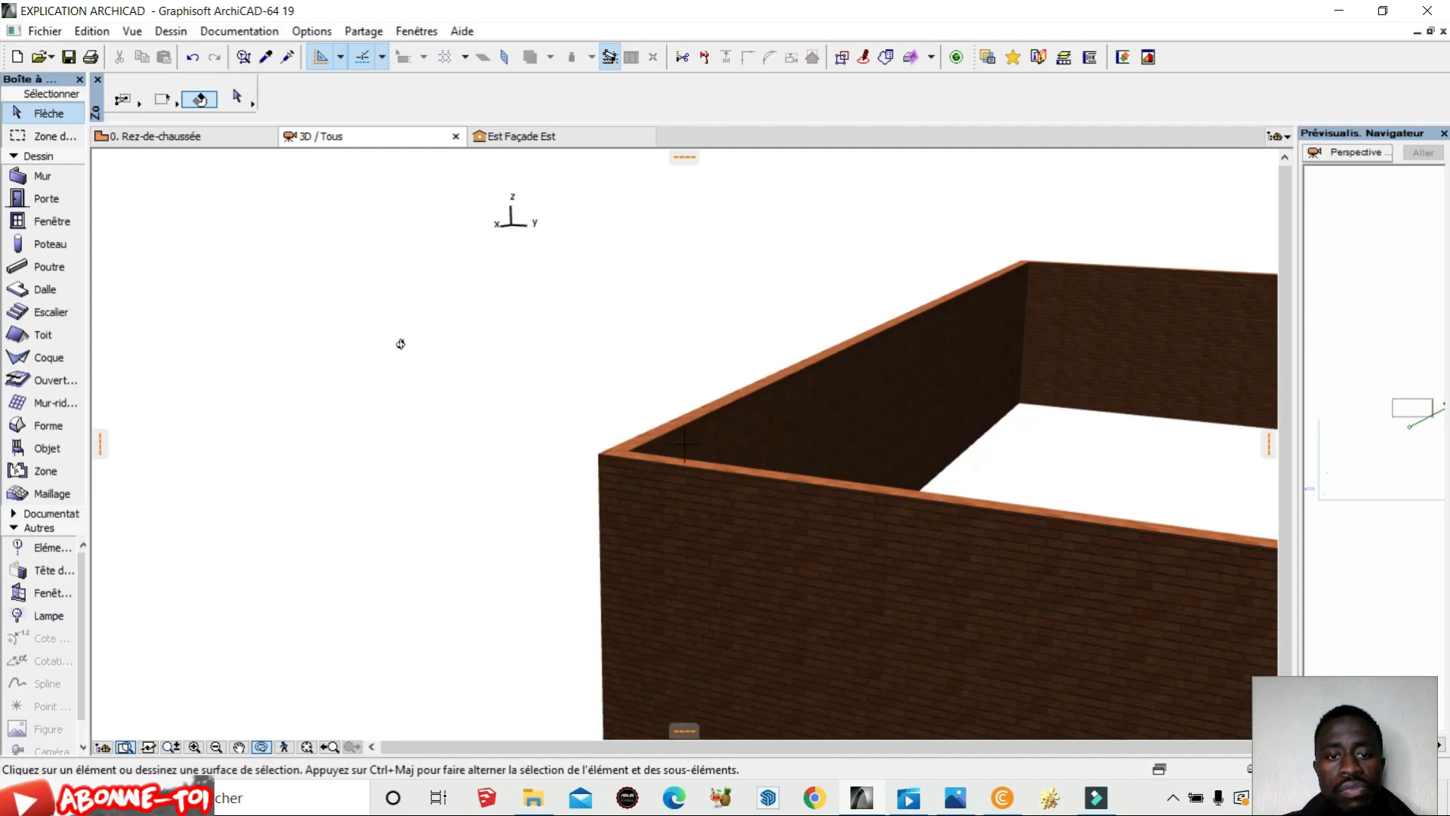
{"action": "left_click_drag", "start_coordinate": [786, 562], "coordinate": [740, 583]}
Review the settings of the selected walls from the ground floor plan and close them without changes
{"action": "left_click", "coordinate": [137, 137]}
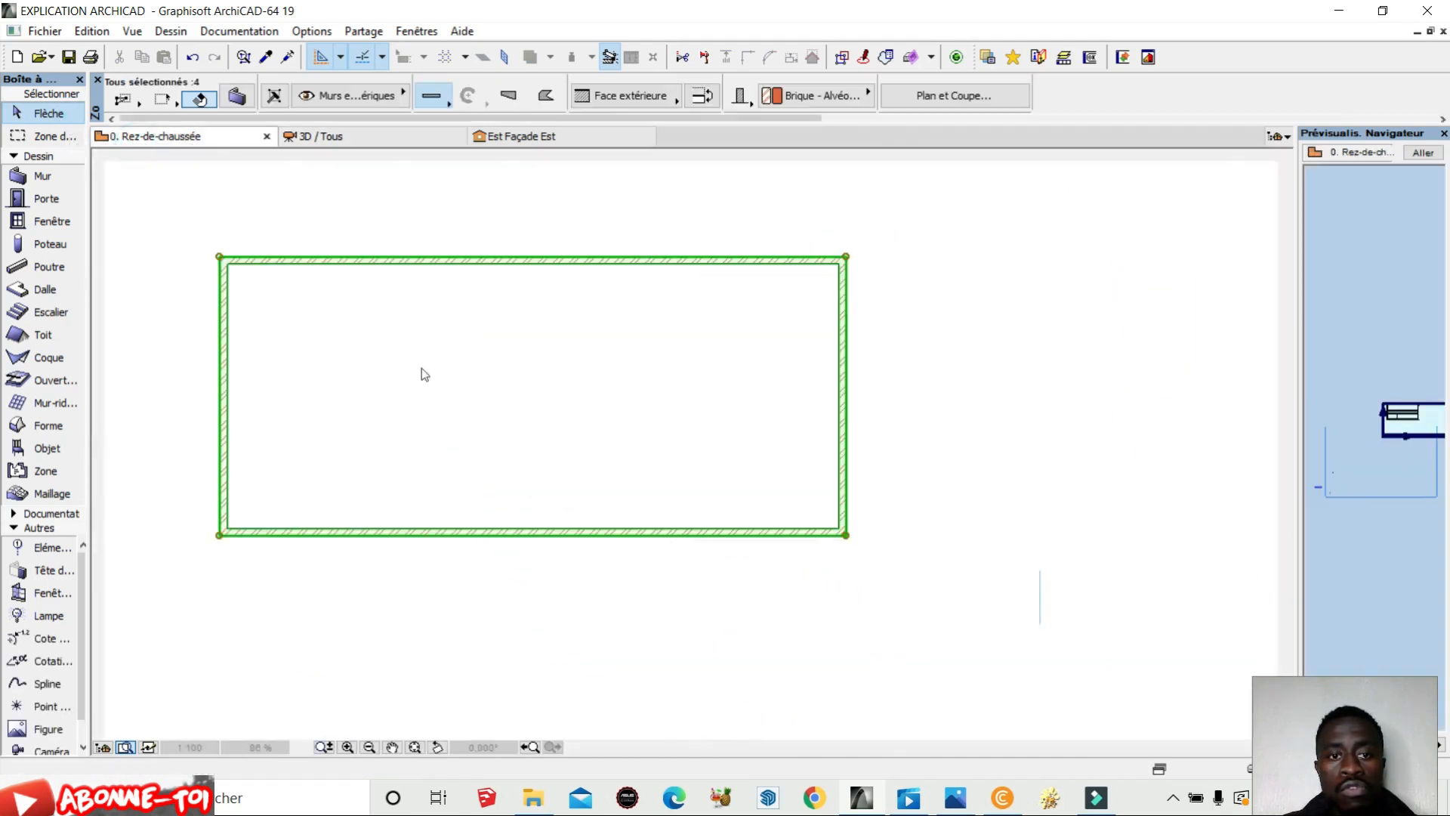
{"action": "right_click", "coordinate": [682, 538]}
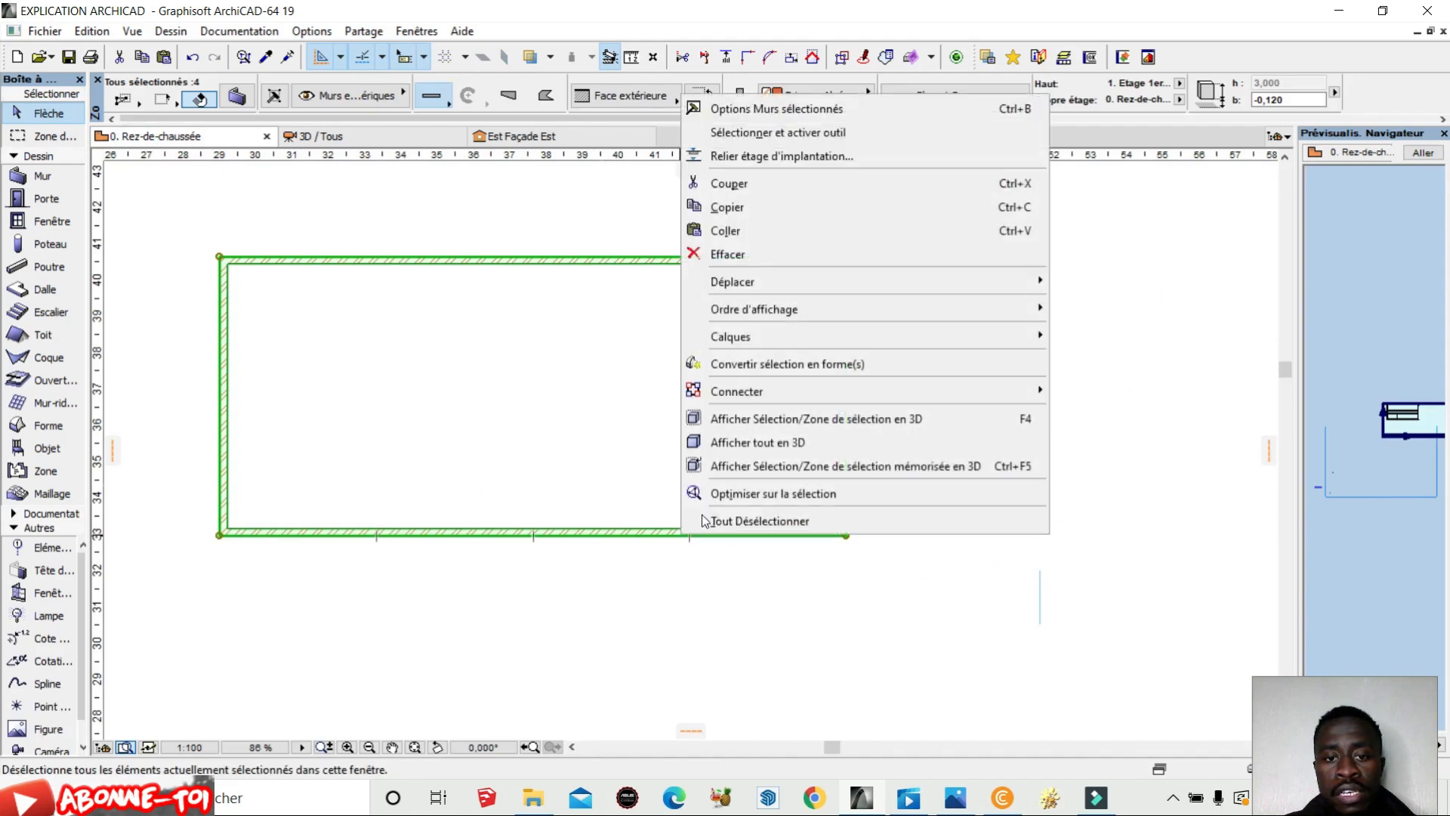
{"action": "left_click", "coordinate": [772, 108]}
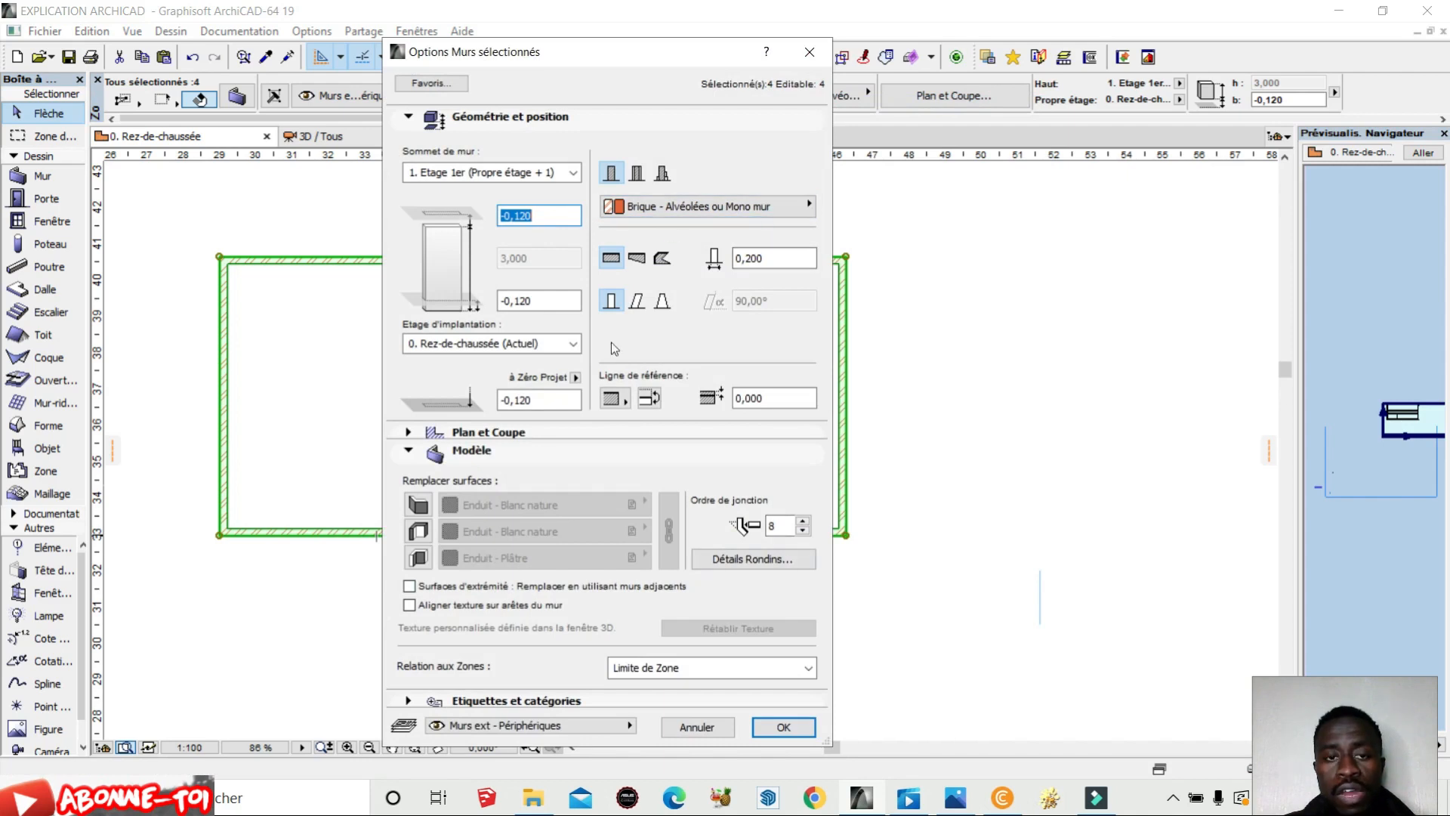
{"action": "left_click_drag", "start_coordinate": [655, 63], "coordinate": [1242, 147]}
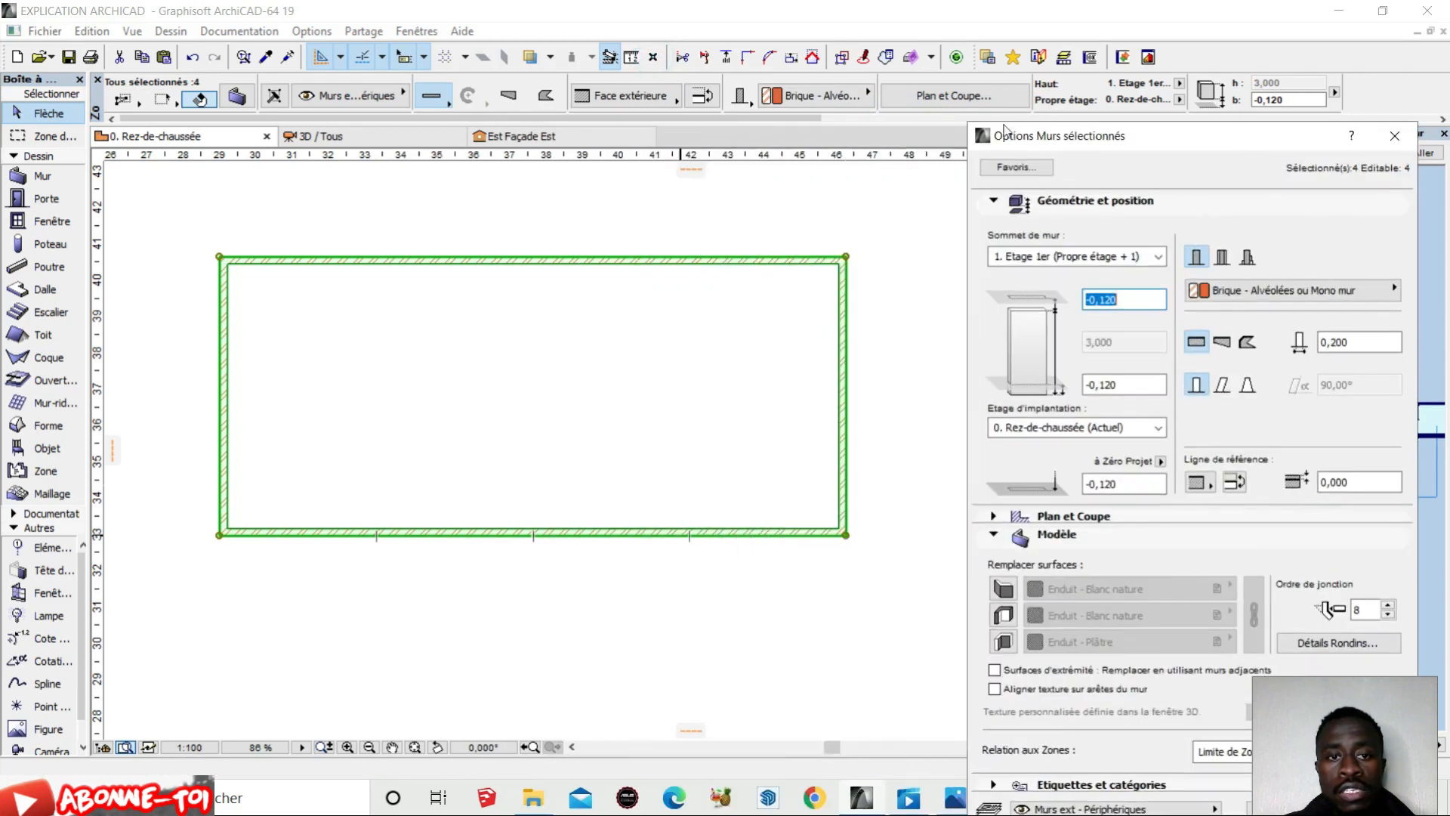
{"action": "left_click", "coordinate": [1398, 139]}
Inspect the brick joints on the wall tops and side faces up close in the 3D view
{"action": "left_click", "coordinate": [349, 142]}
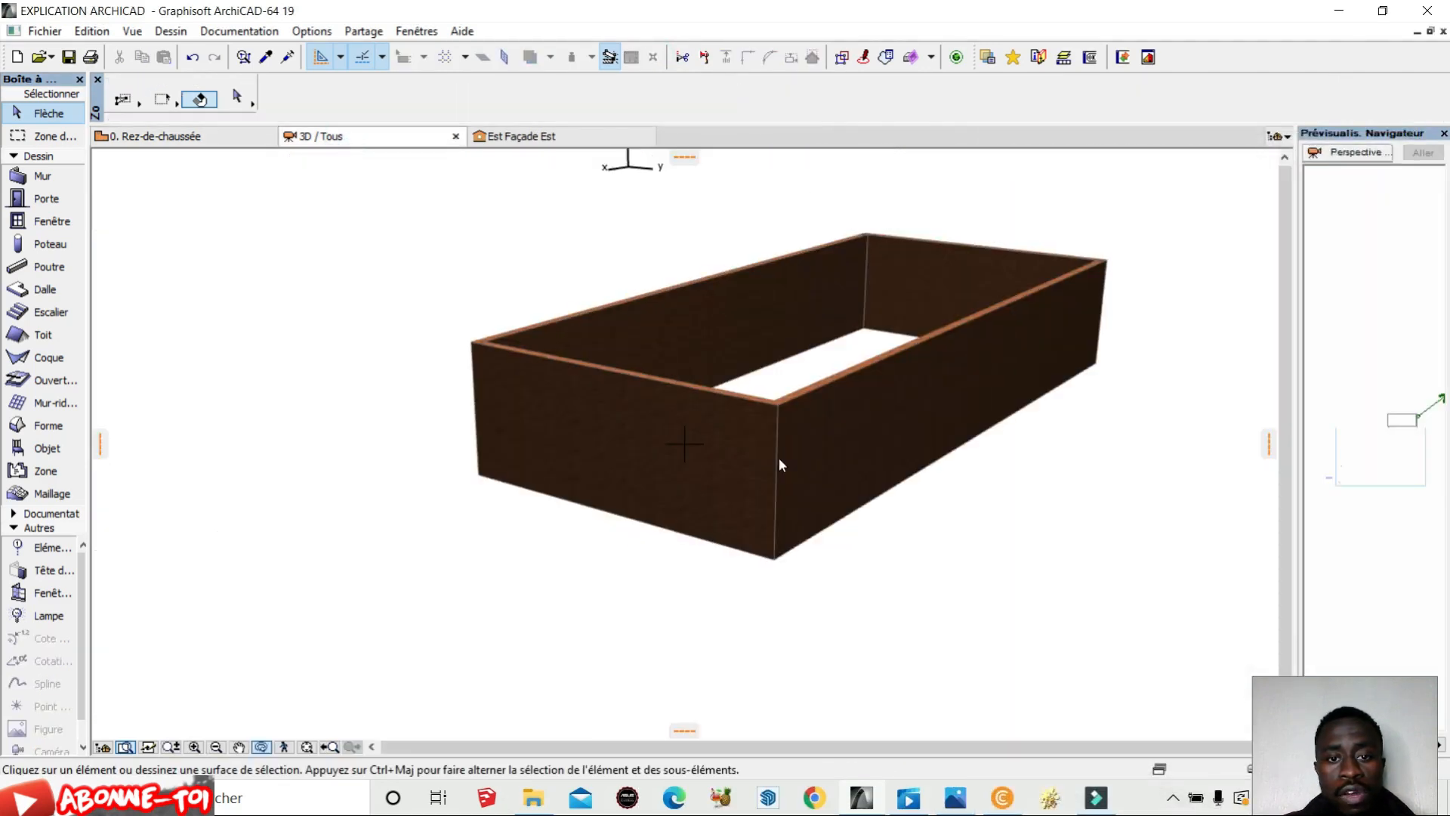
{"action": "scroll", "coordinate": [976, 401], "scroll_direction": "up", "scroll_amount": 5}
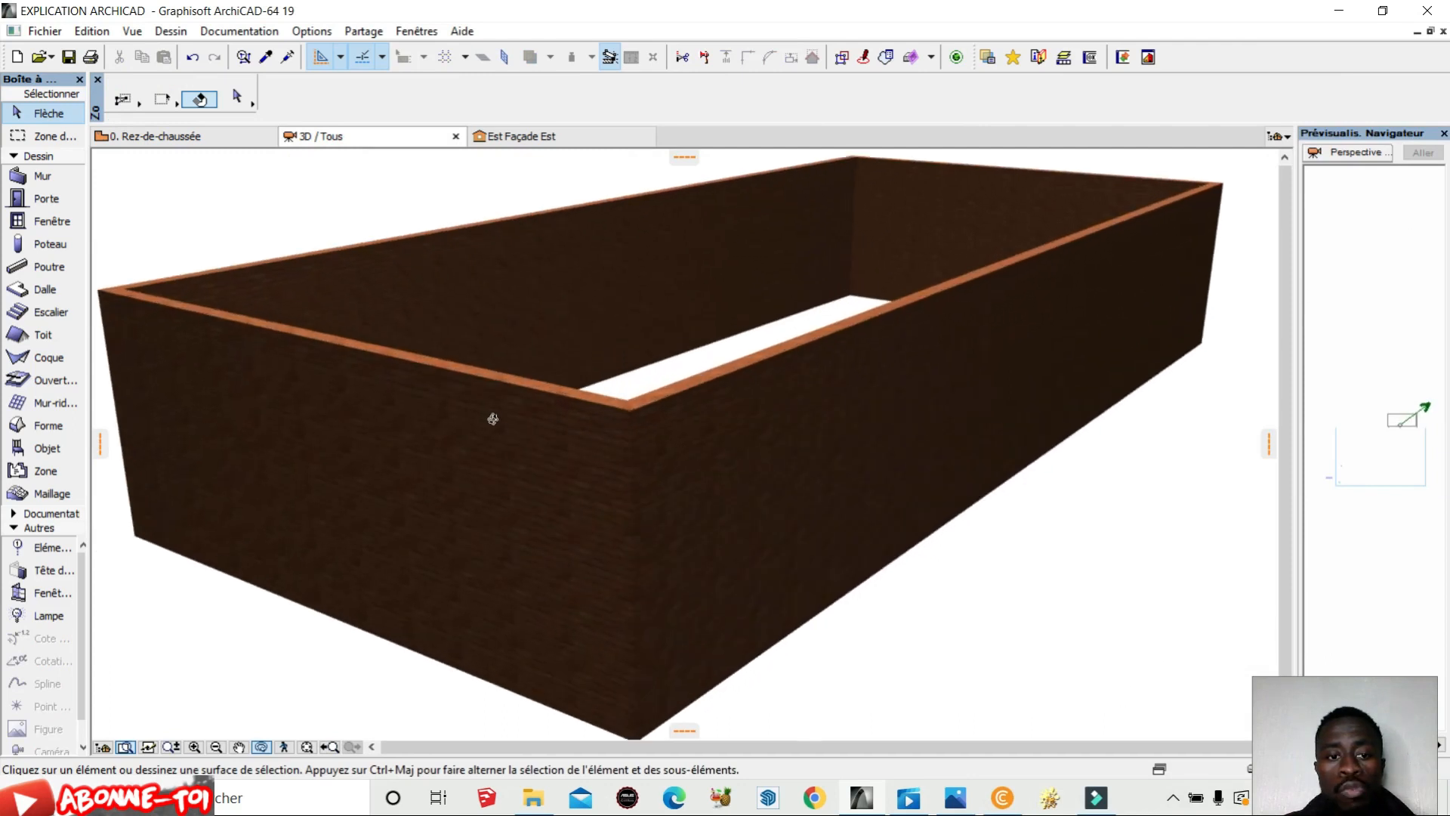
{"action": "scroll", "coordinate": [456, 535], "scroll_direction": "down", "scroll_amount": 2}
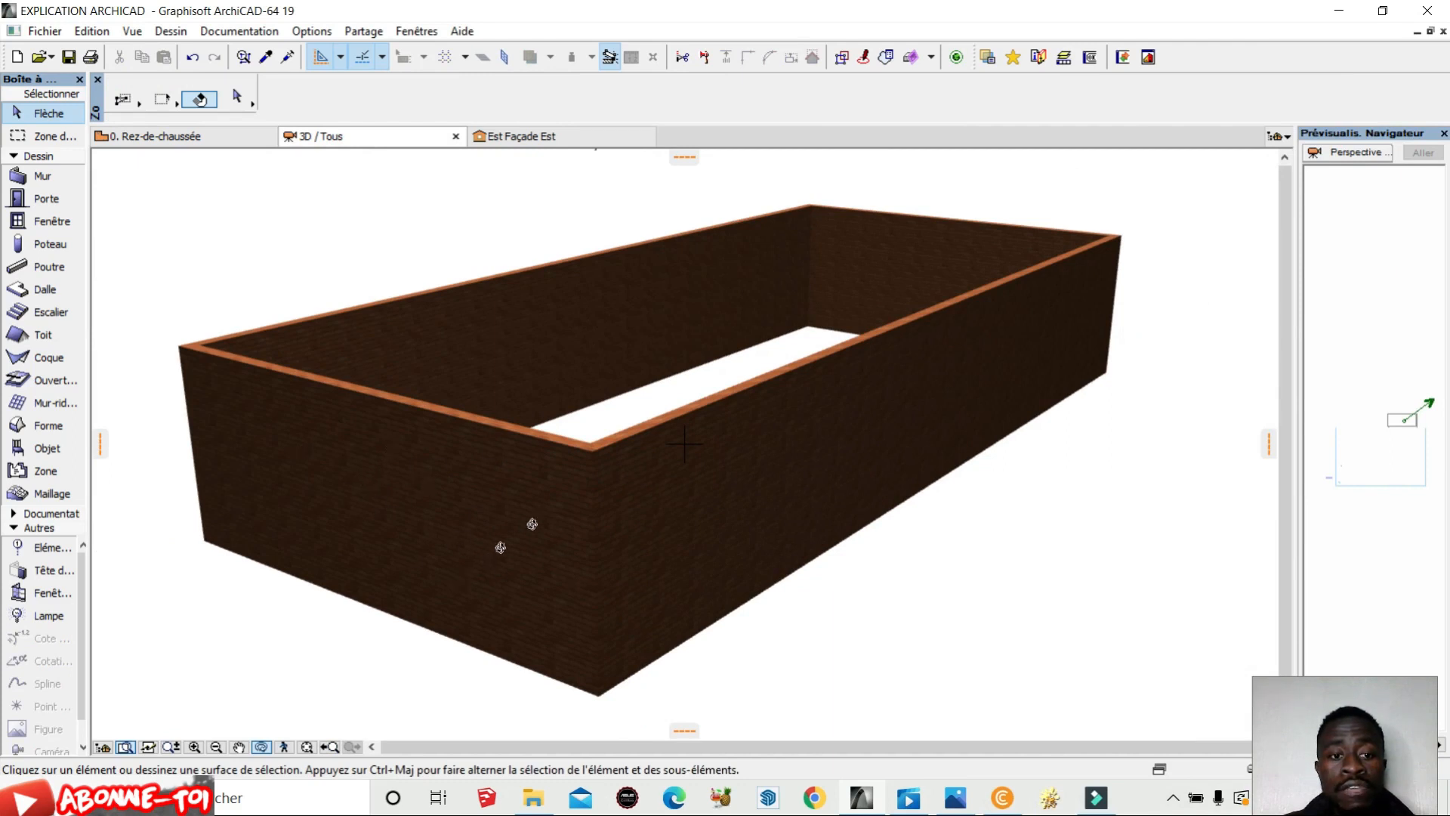
{"action": "scroll", "coordinate": [570, 345], "scroll_direction": "up", "scroll_amount": 4}
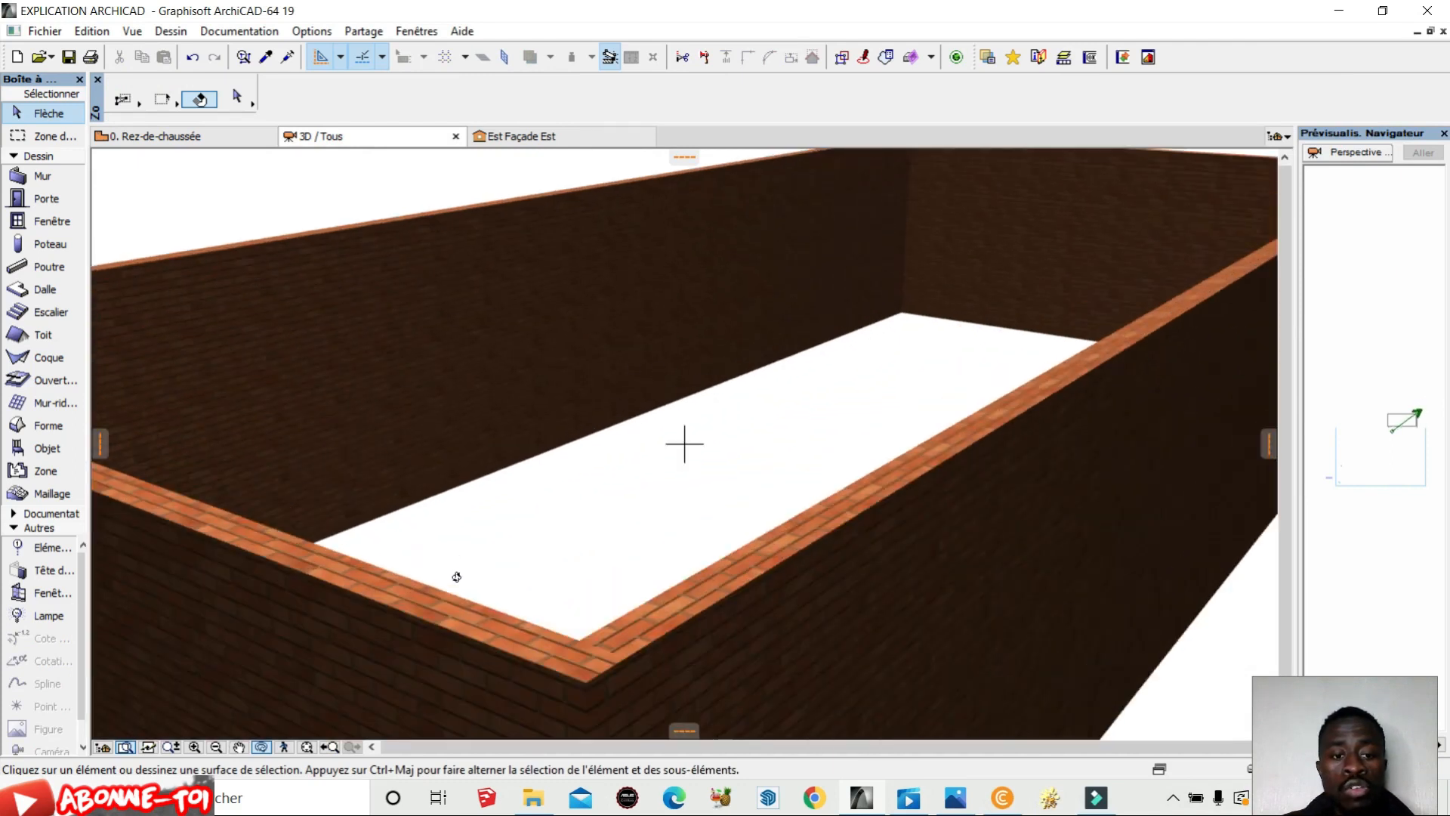
{"action": "scroll", "coordinate": [565, 527], "scroll_direction": "down", "scroll_amount": 5}
Clear the wall selection on the ground floor plan
{"action": "left_click", "coordinate": [195, 137]}
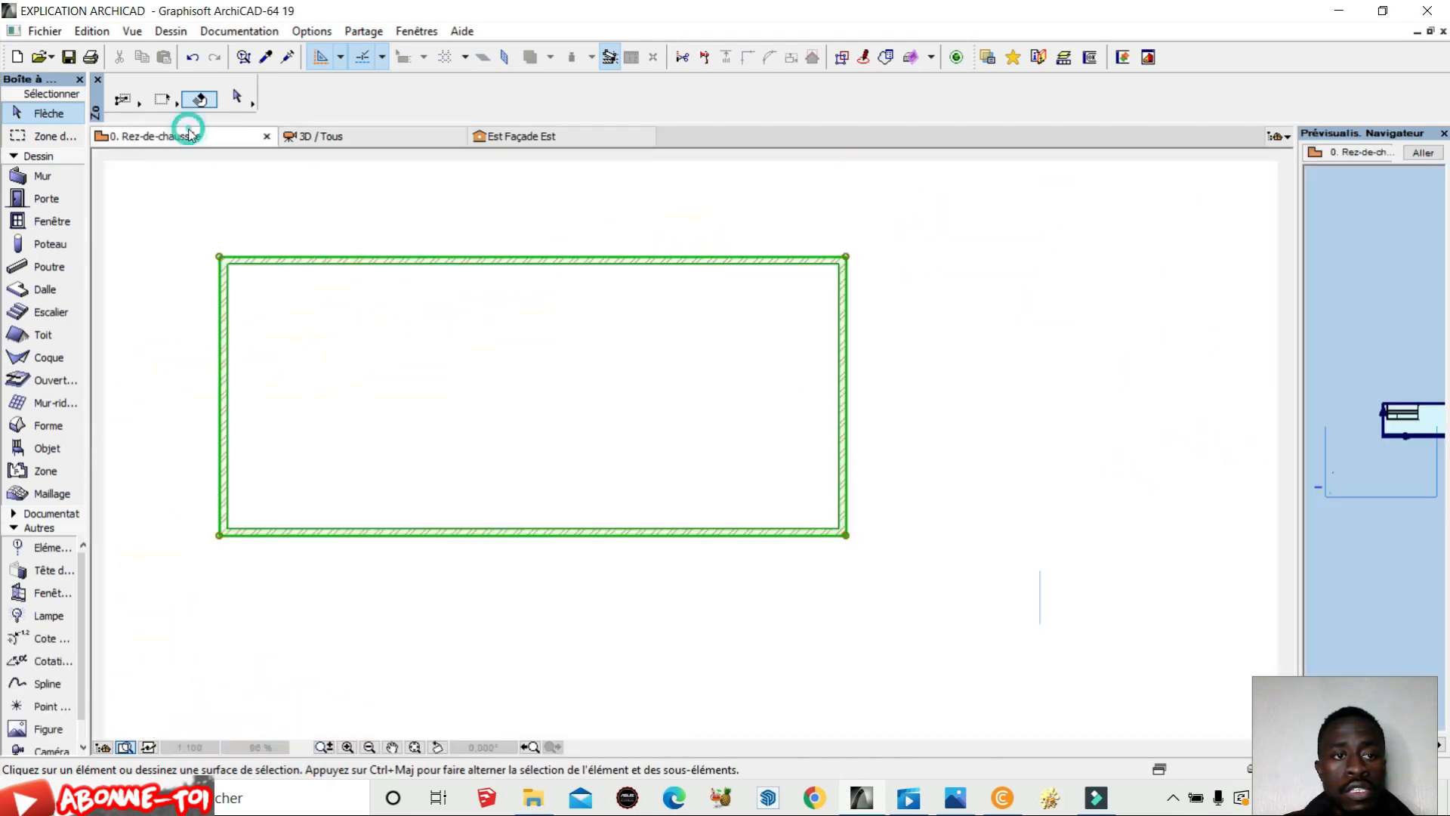
{"action": "left_click", "coordinate": [474, 528]}
{"action": "left_click", "coordinate": [222, 382]}
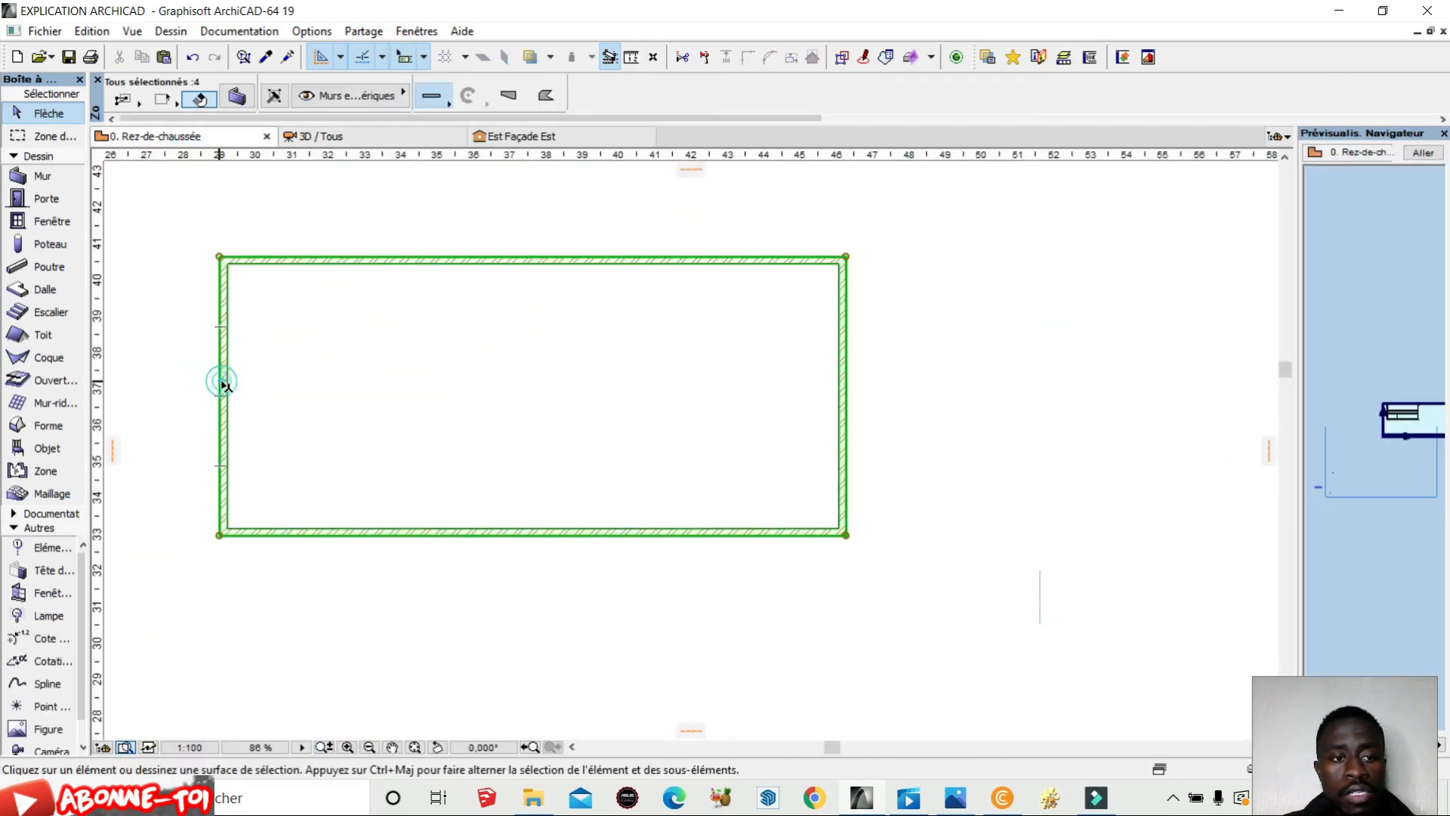
{"action": "left_click", "coordinate": [280, 398]}
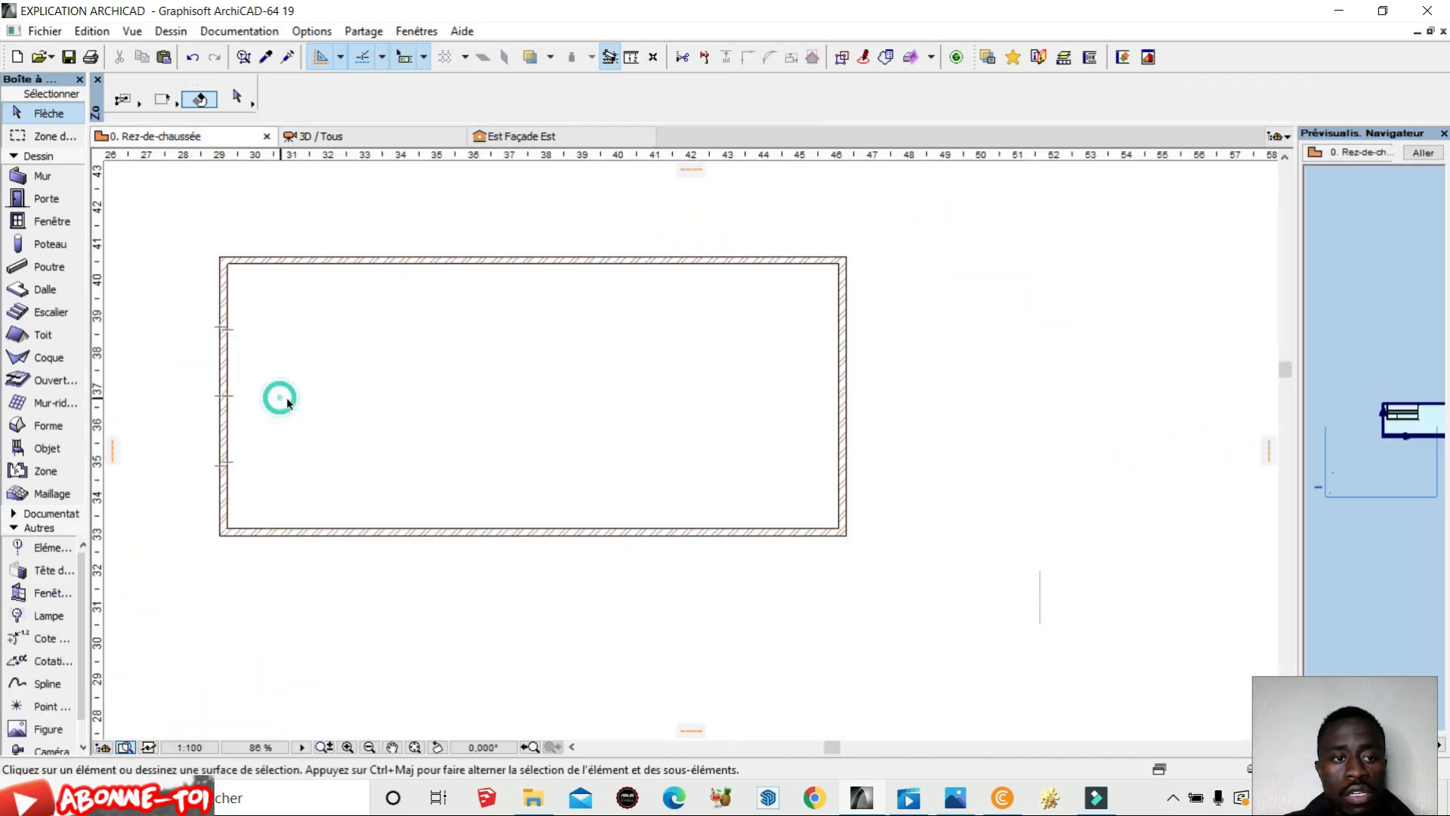
Select all four walls of the enclosure in the 3D view
{"action": "left_click", "coordinate": [328, 138]}
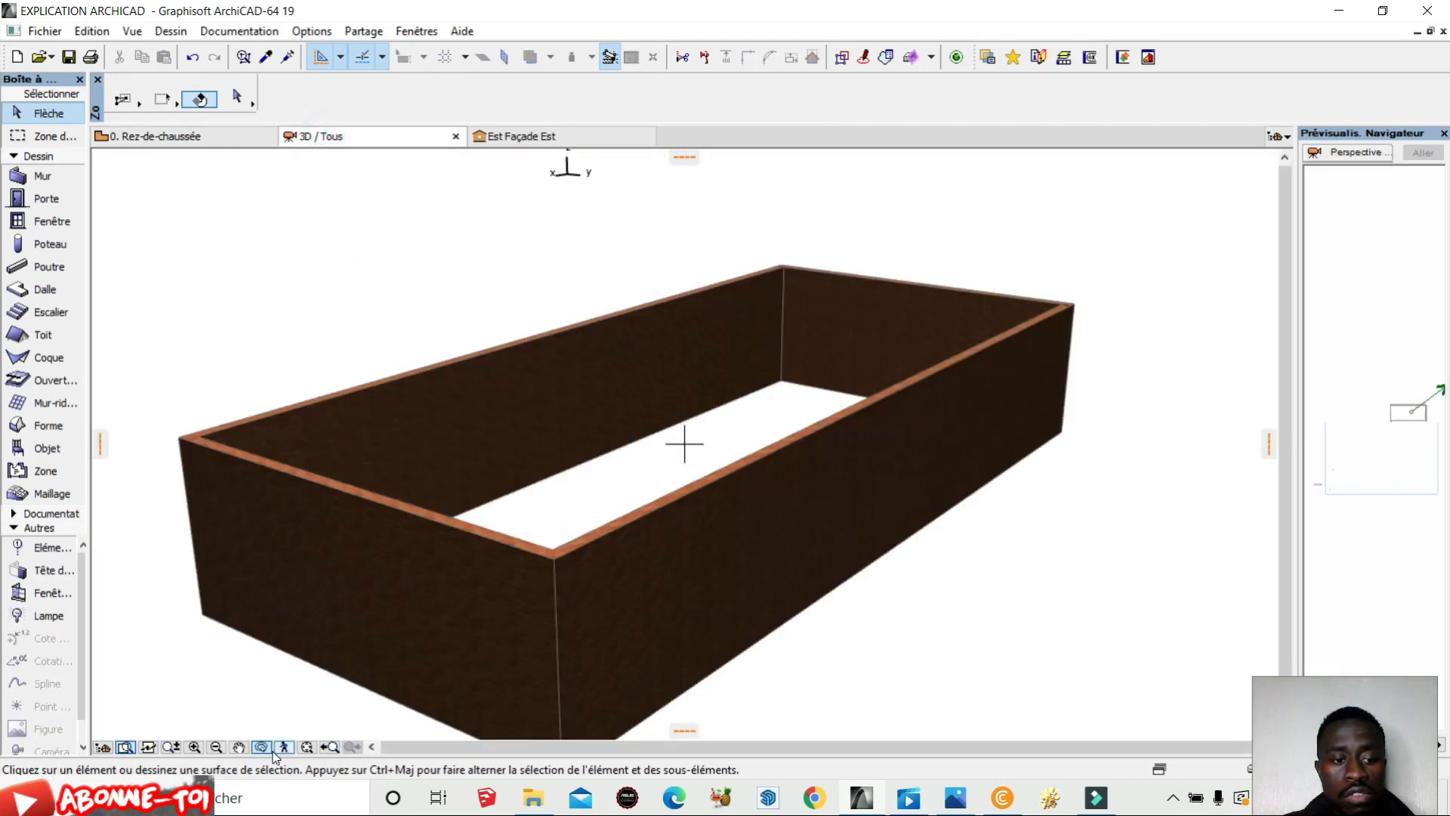
{"action": "key", "text": "ctrl+a"}
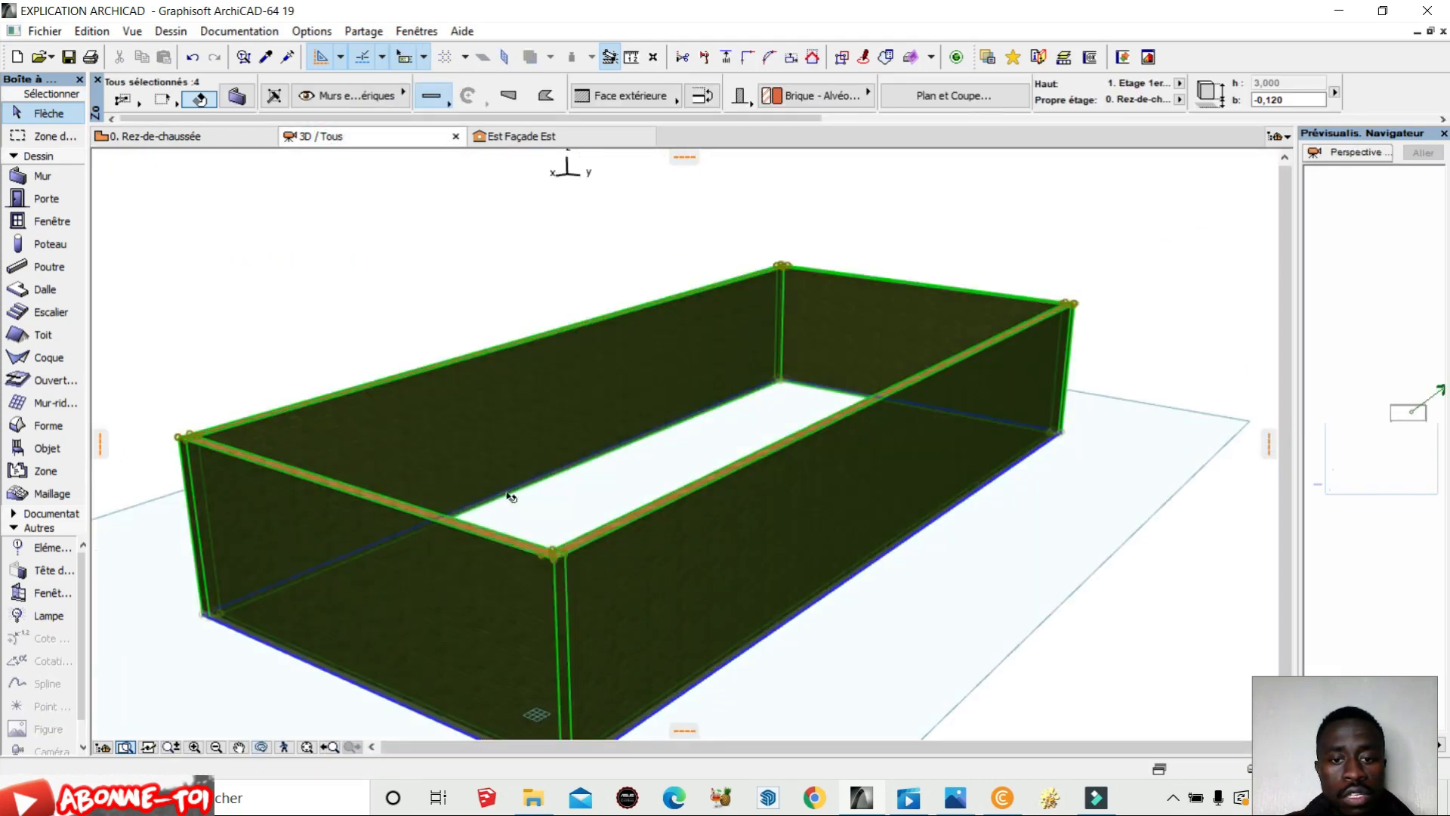
{"action": "scroll", "coordinate": [390, 620], "scroll_direction": "down", "scroll_amount": 3}
{"action": "key", "text": "ctrl+d"}
{"action": "left_click", "coordinate": [522, 515]}
{"action": "scroll", "coordinate": [549, 511], "scroll_direction": "up", "scroll_amount": 1}
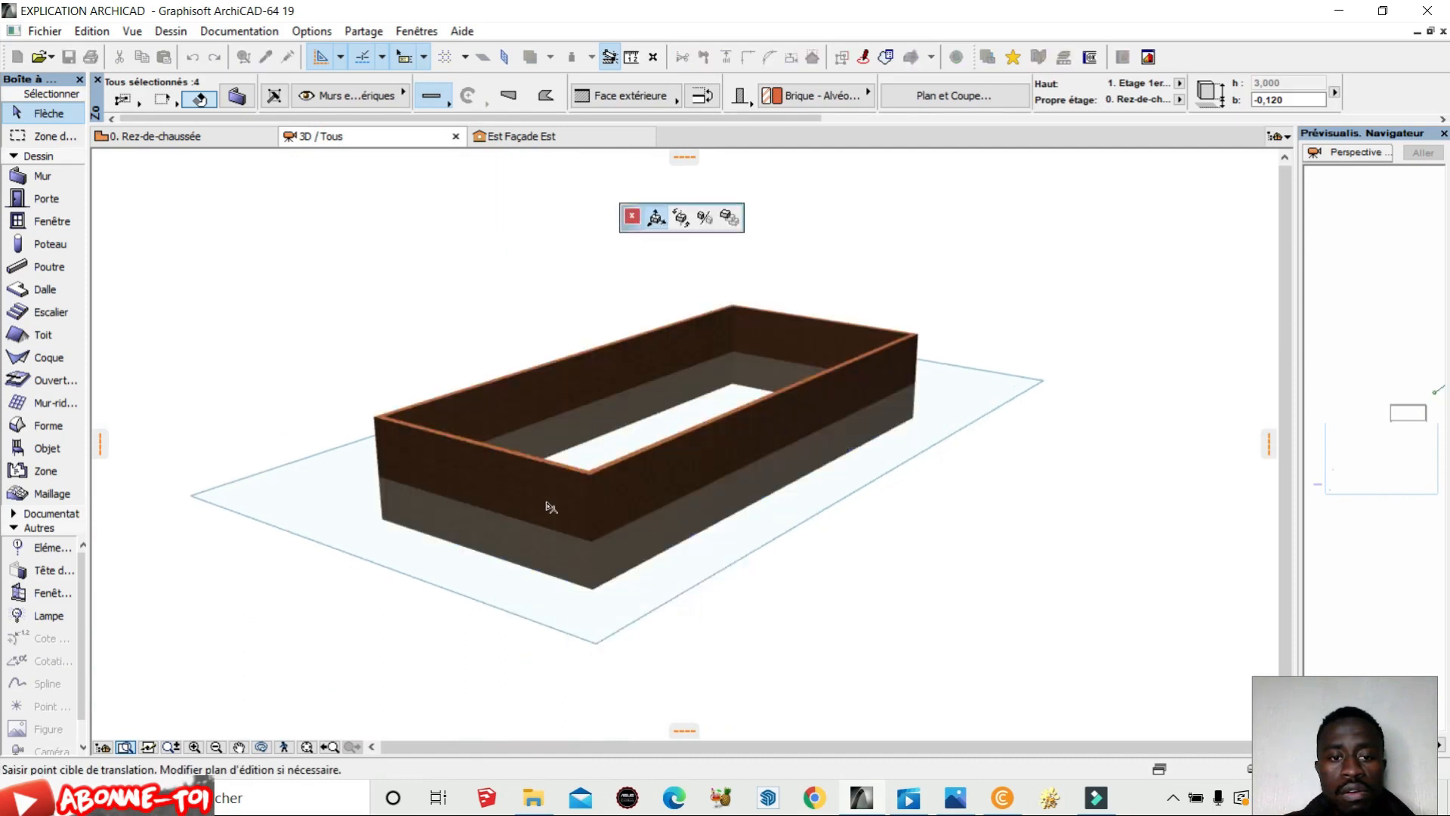
{"action": "key", "text": "Escape"}
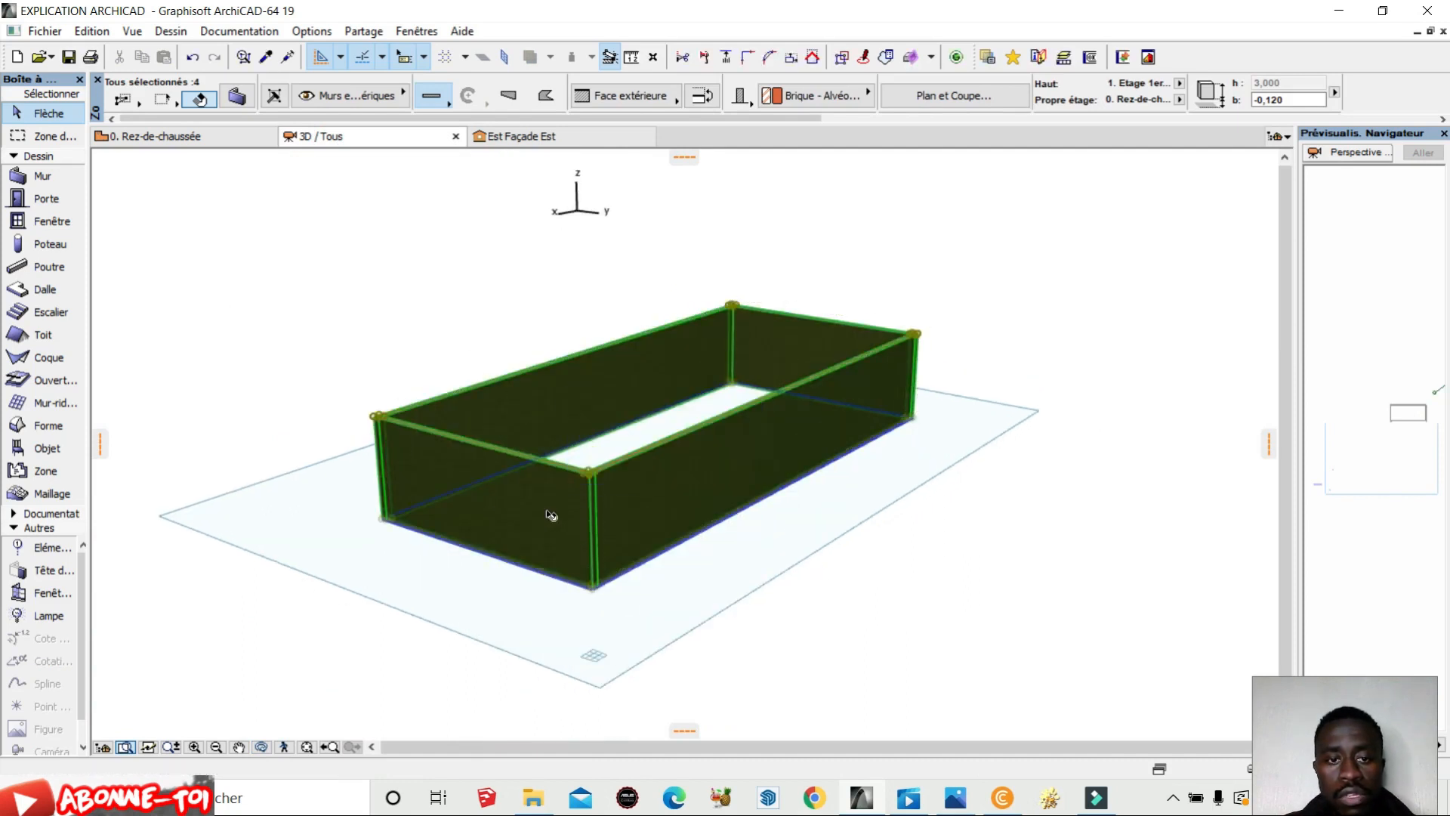
Override the outside surface of the four selected walls with Enduit - Beige nature and apply the wall settings
{"action": "right_click", "coordinate": [551, 514]}
{"action": "left_click", "coordinate": [704, 132]}
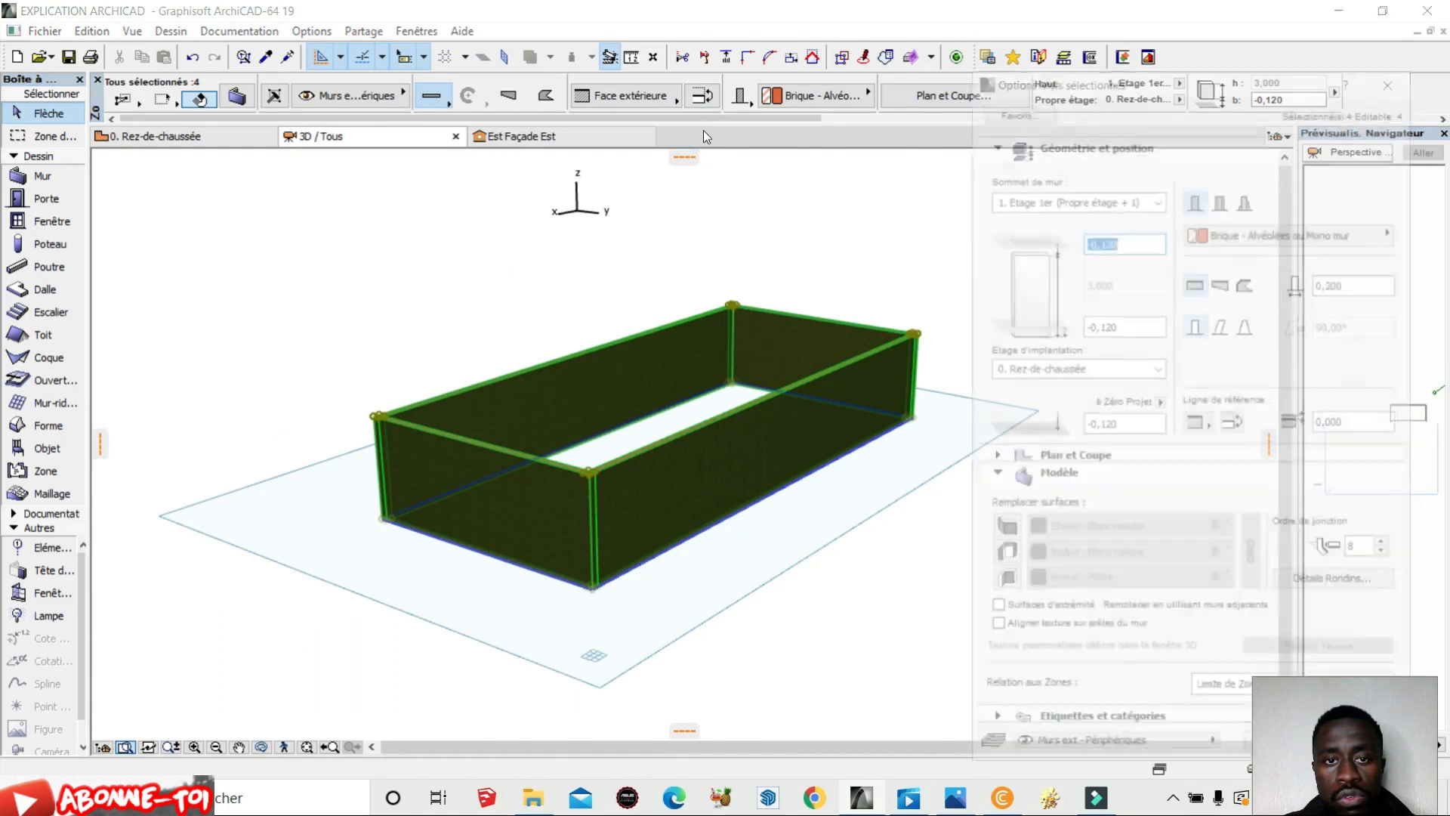
{"action": "left_click_drag", "start_coordinate": [1169, 89], "coordinate": [711, 41]}
{"action": "left_click", "coordinate": [546, 487]}
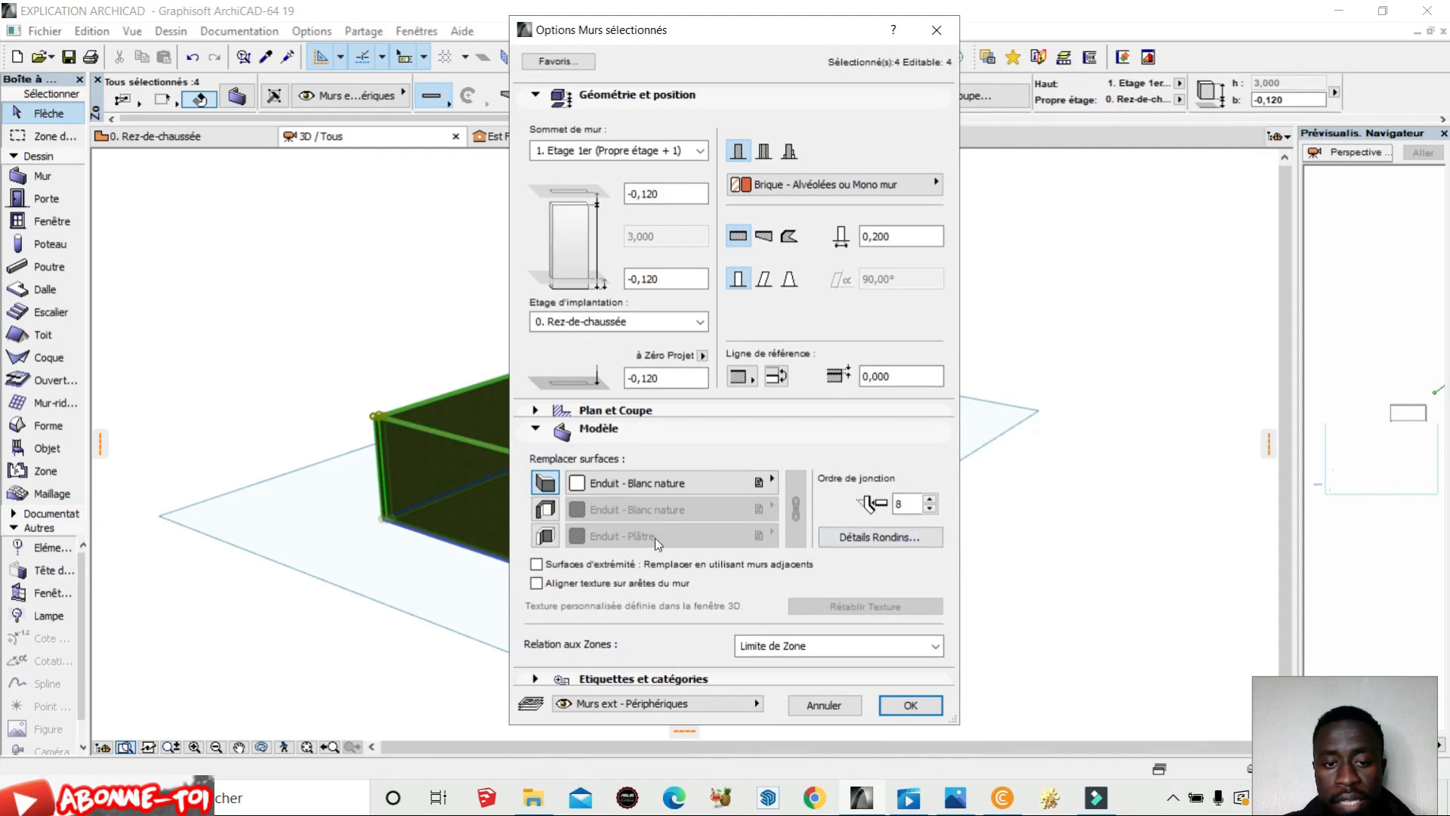
{"action": "left_click", "coordinate": [771, 483]}
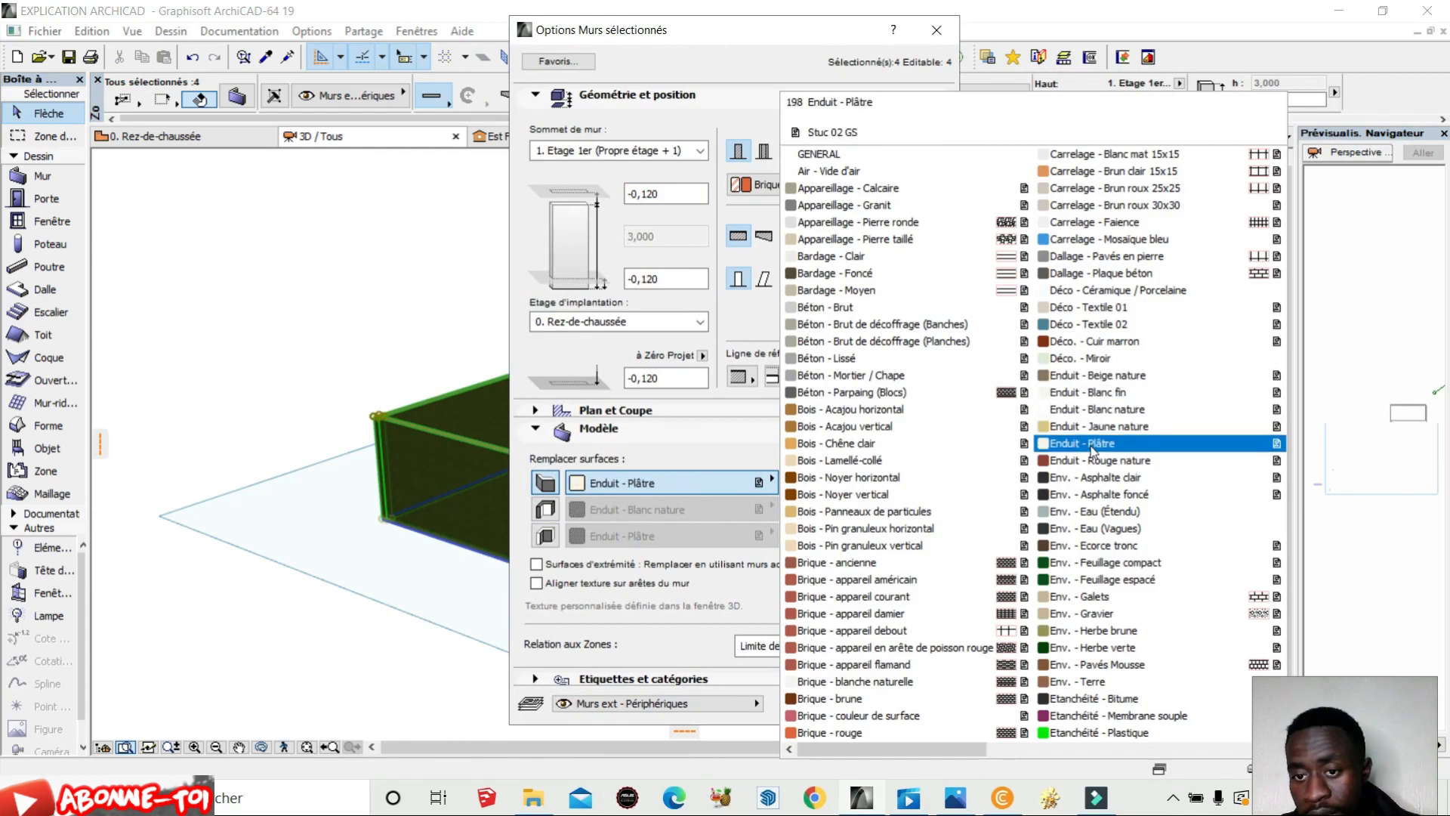
{"action": "key", "text": "Up"}
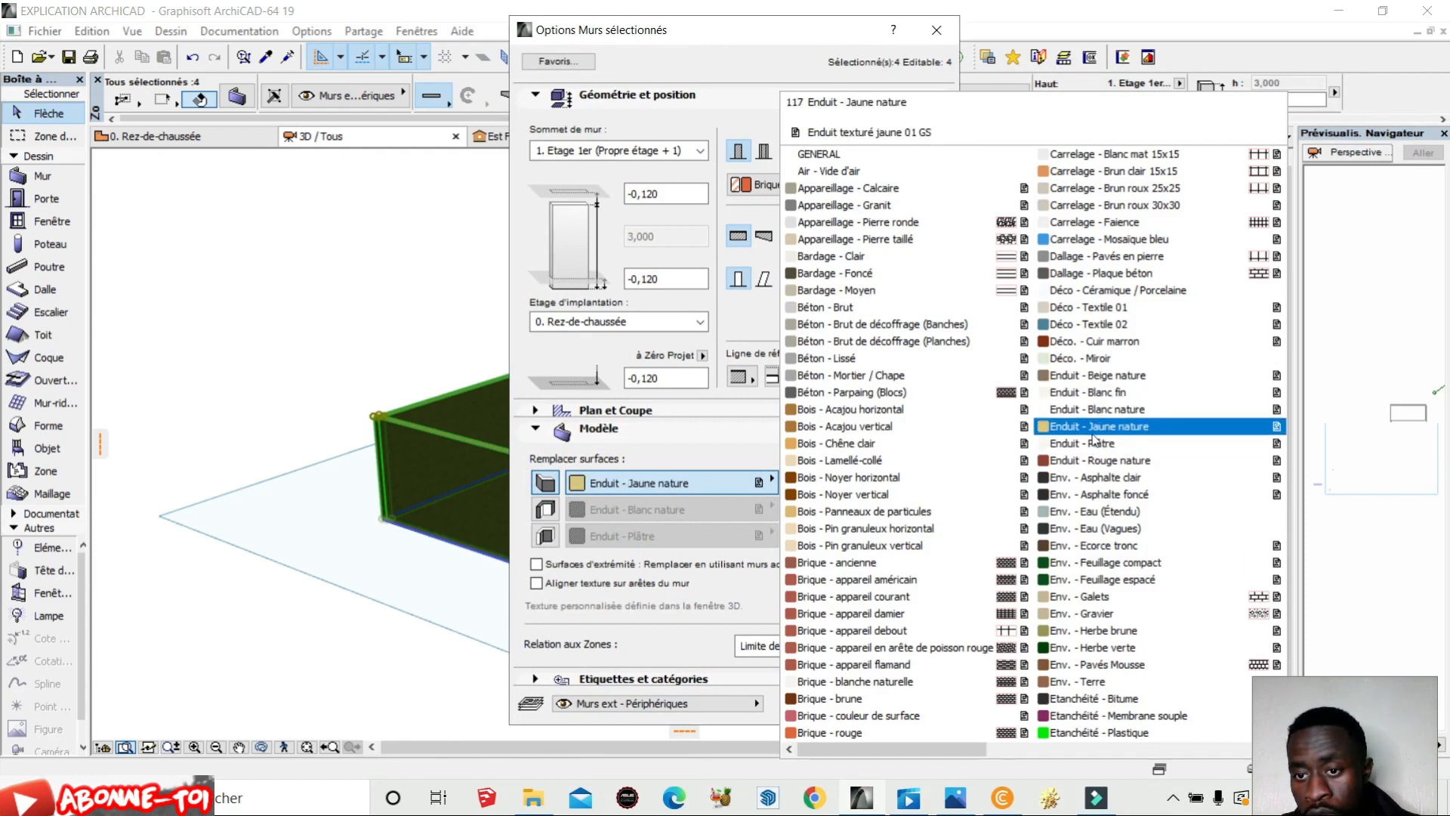
{"action": "left_click", "coordinate": [1090, 379]}
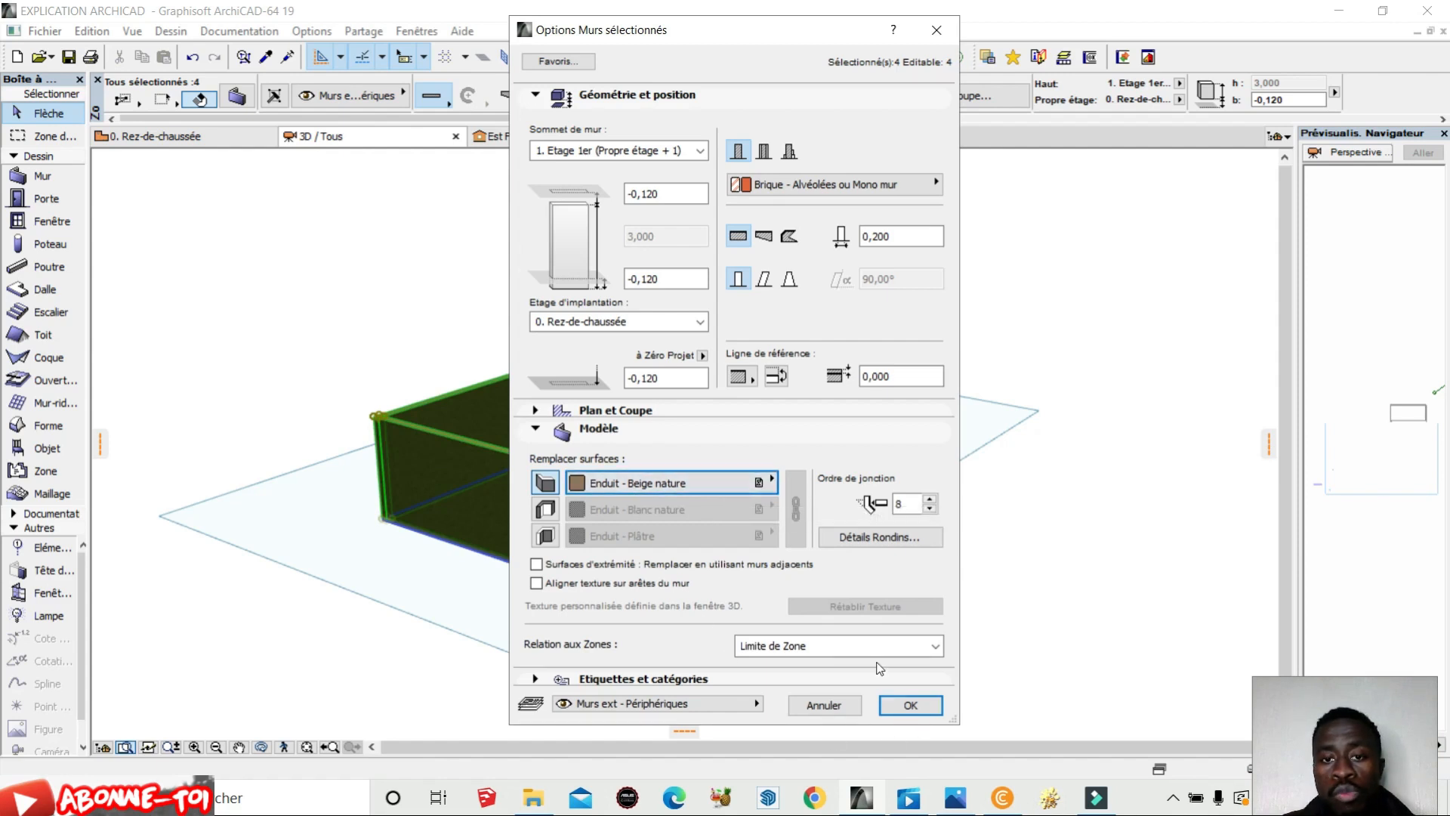
{"action": "left_click", "coordinate": [911, 705]}
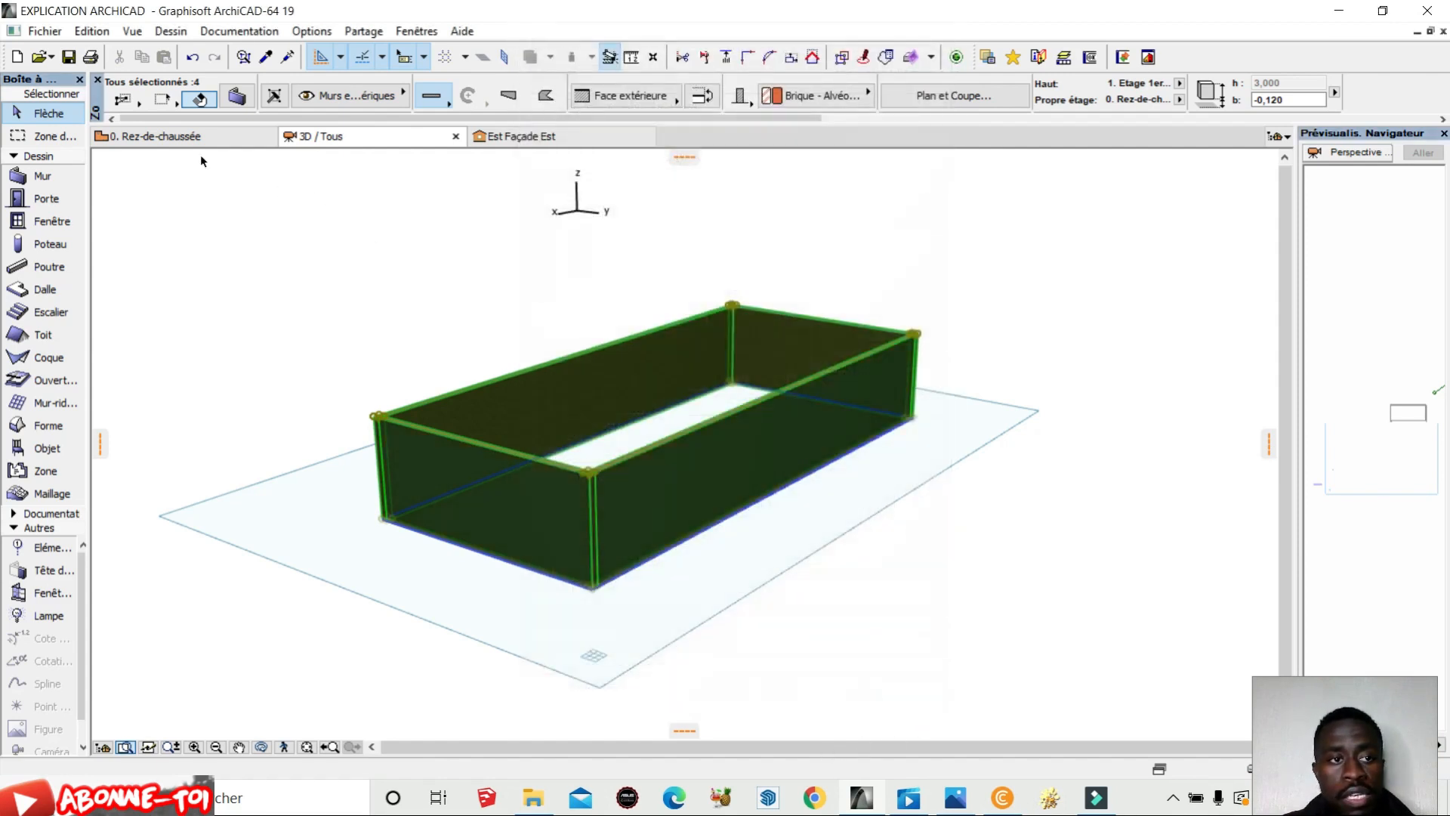
Clear the wall selection and examine the enclosure's outside, inside and top surface finishes from several angles in the 3D view
{"action": "left_click", "coordinate": [307, 258]}
{"action": "scroll", "coordinate": [740, 460], "scroll_direction": "up", "scroll_amount": 3}
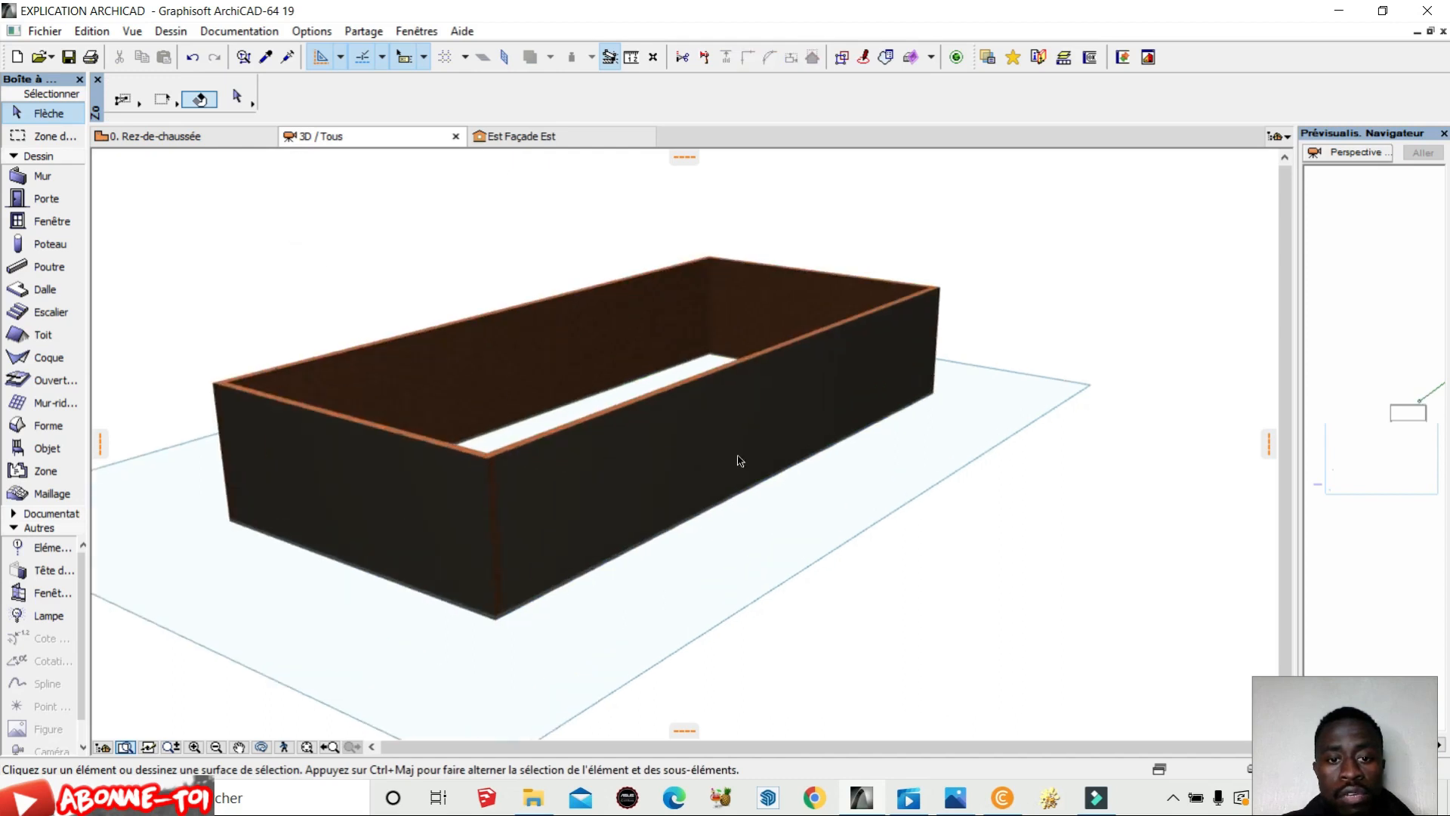
{"action": "scroll", "coordinate": [492, 431], "scroll_direction": "up", "scroll_amount": 3}
{"action": "scroll", "coordinate": [625, 421], "scroll_direction": "down", "scroll_amount": 5}
{"action": "key", "text": "o"}
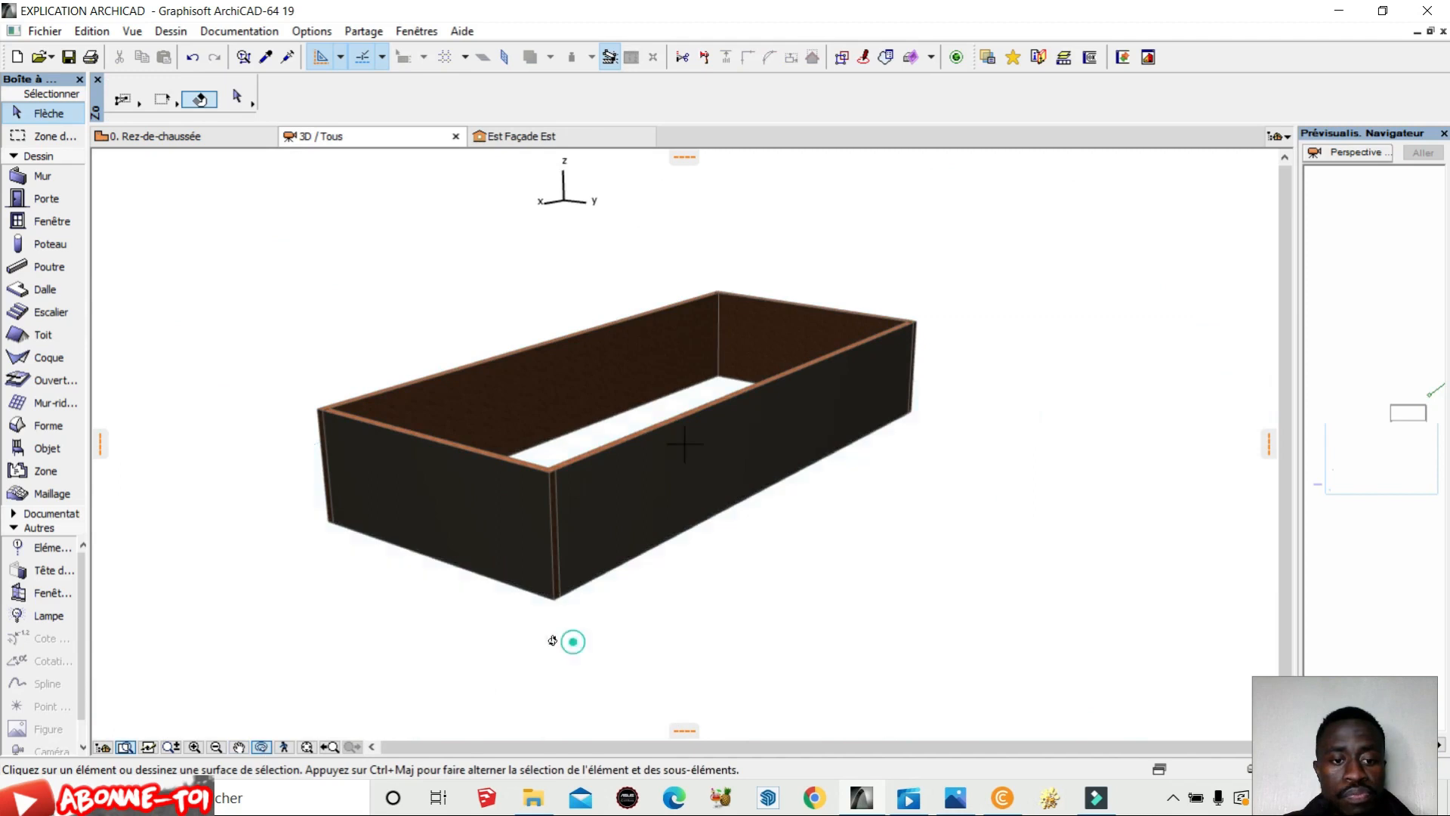
{"action": "left_click_drag", "start_coordinate": [573, 642], "coordinate": [242, 696]}
{"action": "scroll", "coordinate": [829, 269], "scroll_direction": "up", "scroll_amount": 2}
{"action": "left_click_drag", "start_coordinate": [903, 481], "coordinate": [1154, 453]}
{"action": "scroll", "coordinate": [605, 513], "scroll_direction": "up", "scroll_amount": 3}
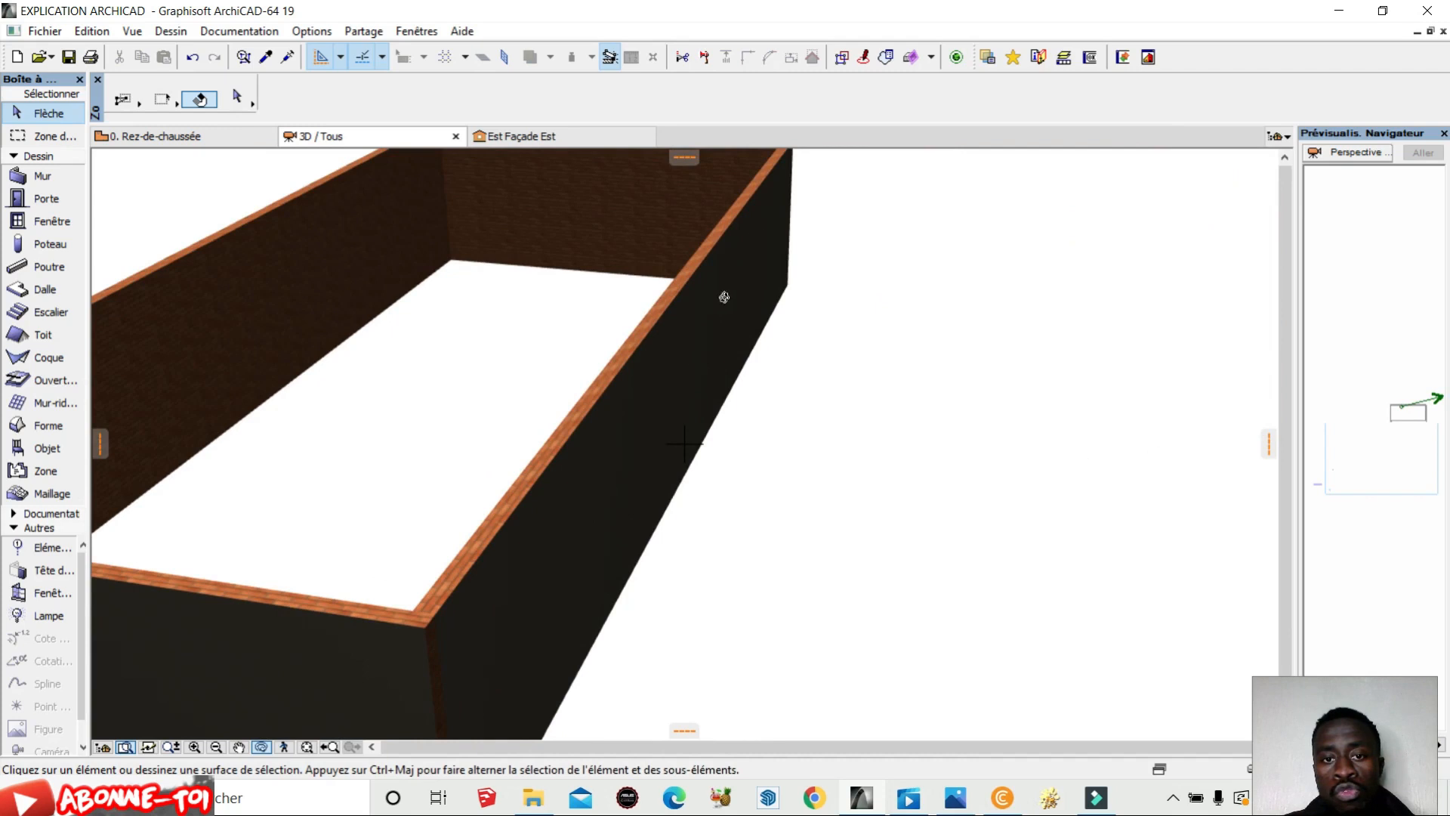
{"action": "scroll", "coordinate": [630, 492], "scroll_direction": "down", "scroll_amount": 2}
{"action": "left_click_drag", "start_coordinate": [727, 479], "coordinate": [928, 487]}
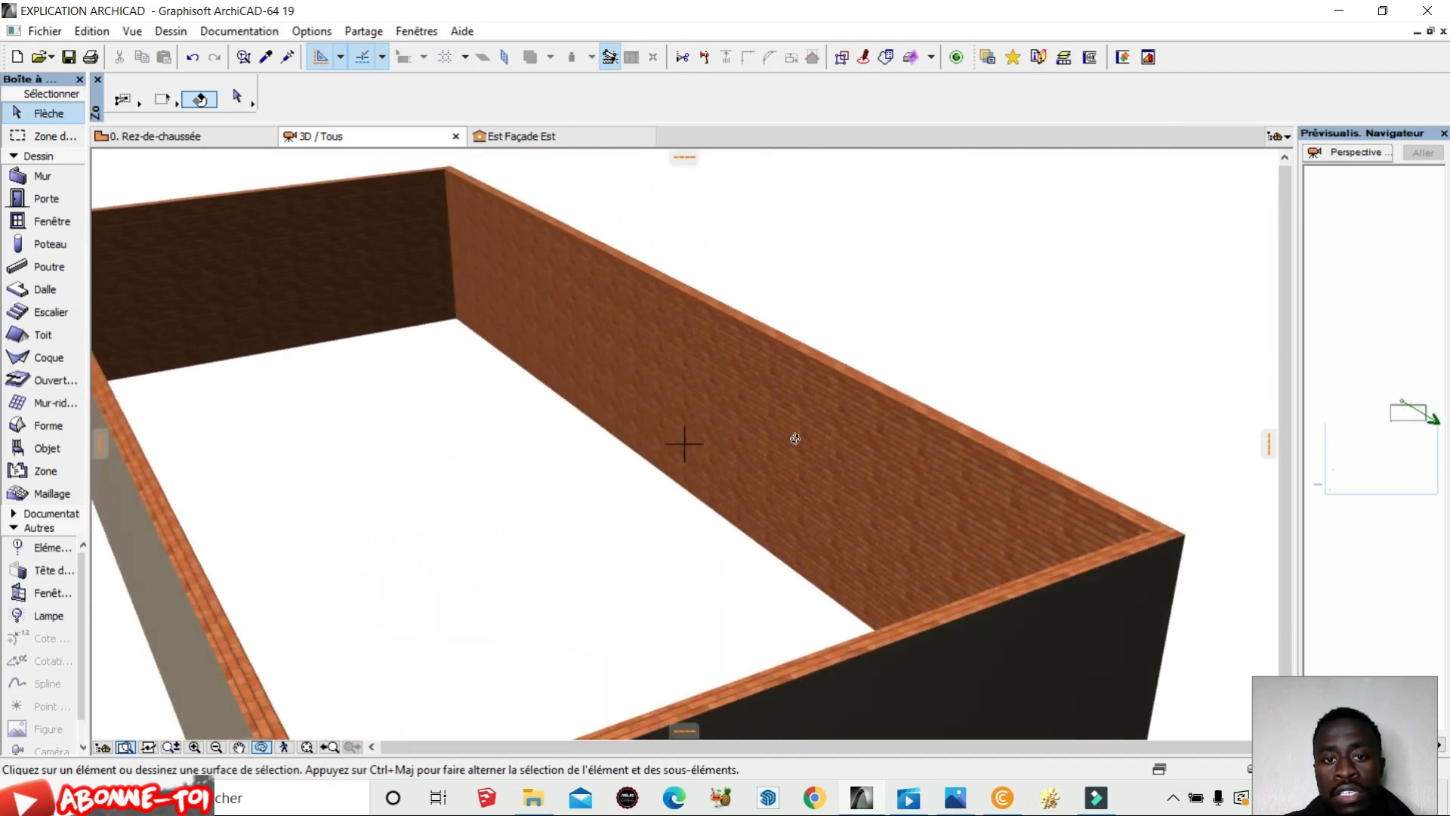
{"action": "mouse_move", "coordinate": [927, 517]}
{"action": "left_mouse_down"}
{"action": "mouse_move", "coordinate": [519, 461]}
{"action": "mouse_move", "coordinate": [602, 528]}
{"action": "mouse_move", "coordinate": [1049, 518]}
{"action": "mouse_move", "coordinate": [764, 645]}
{"action": "left_mouse_up"}
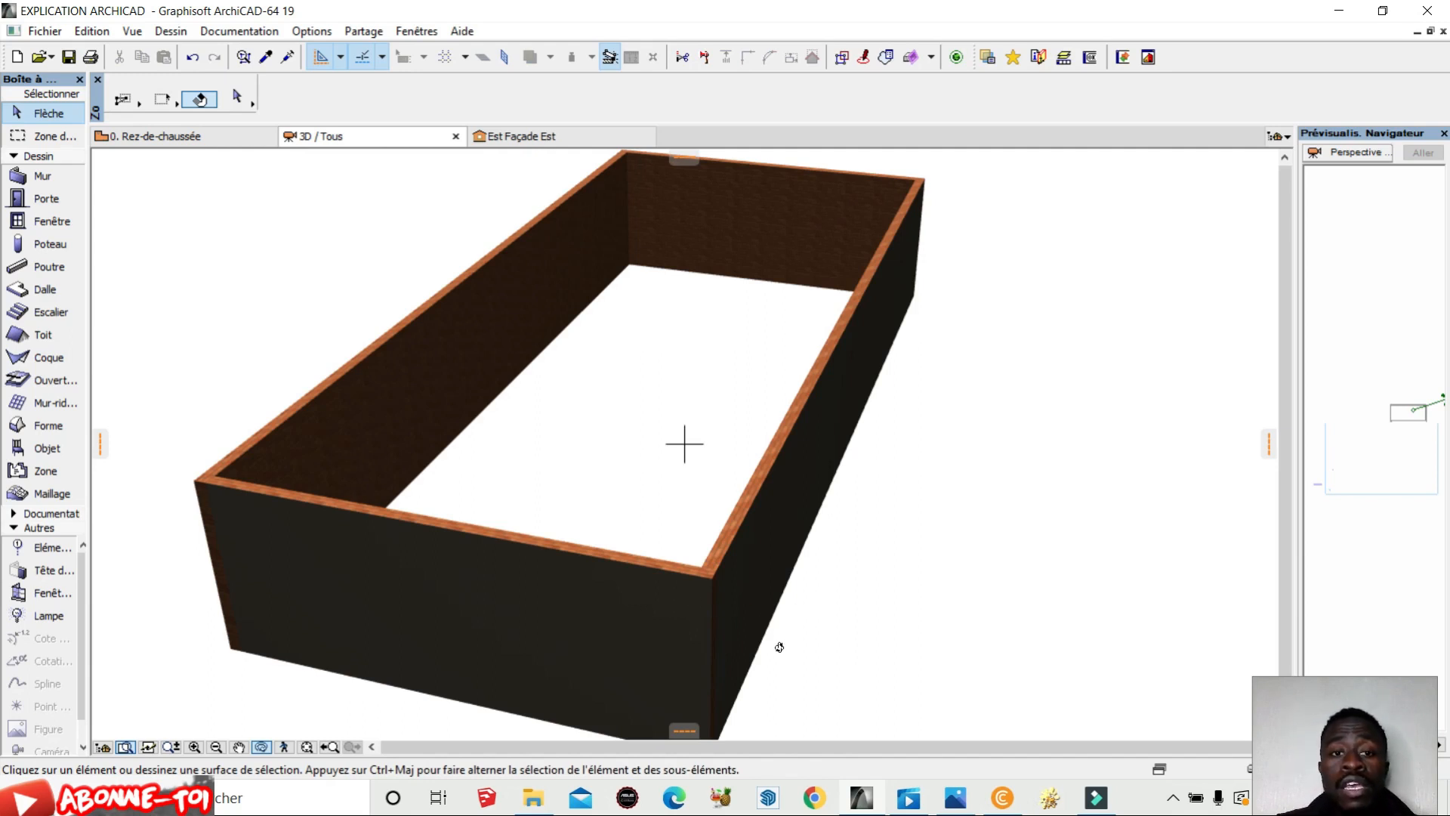
{"action": "scroll", "coordinate": [695, 552], "scroll_direction": "down", "scroll_amount": 2}
{"action": "left_click_drag", "start_coordinate": [832, 590], "coordinate": [897, 479]}
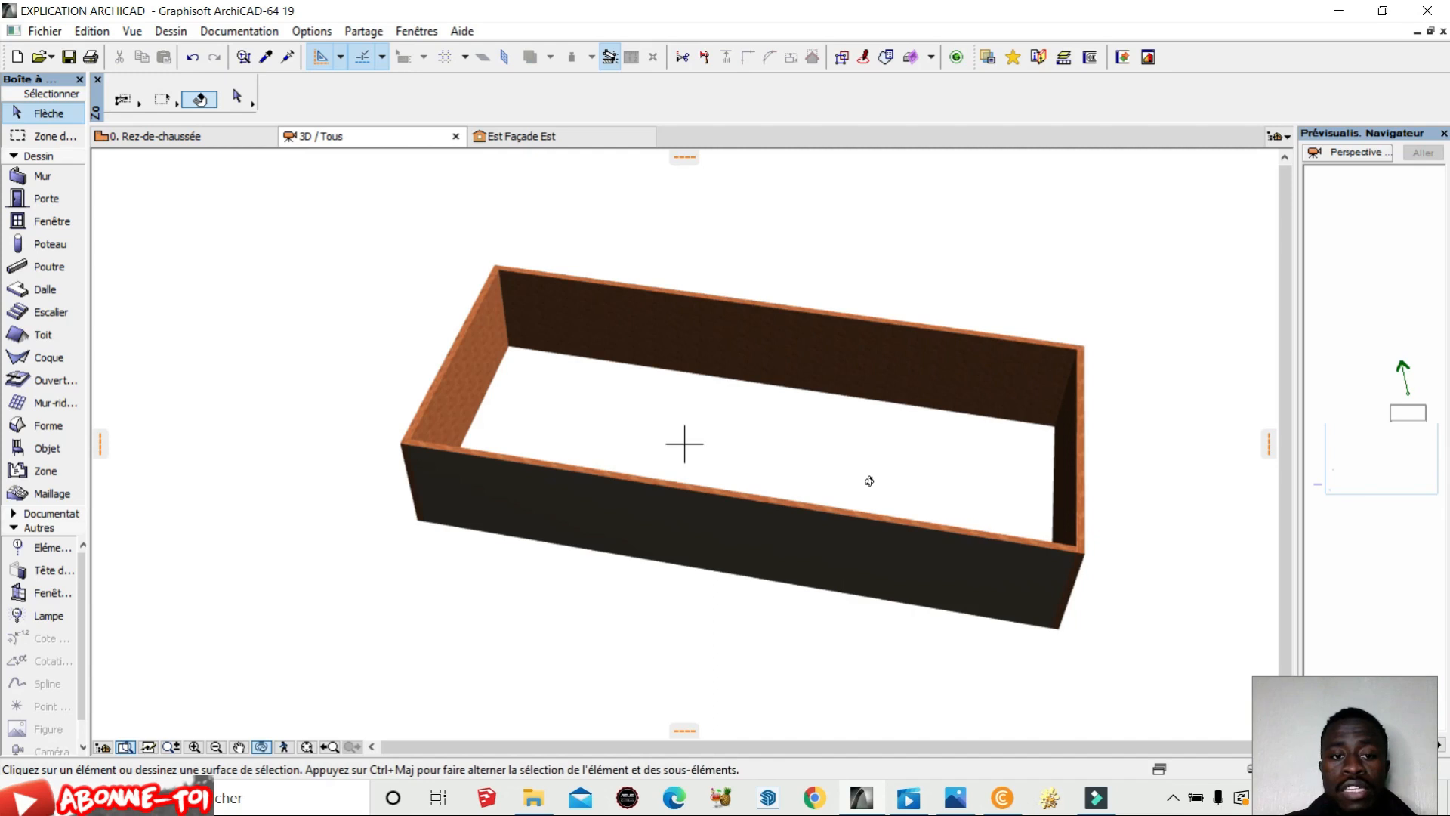
{"action": "scroll", "coordinate": [1023, 350], "scroll_direction": "up", "scroll_amount": 3}
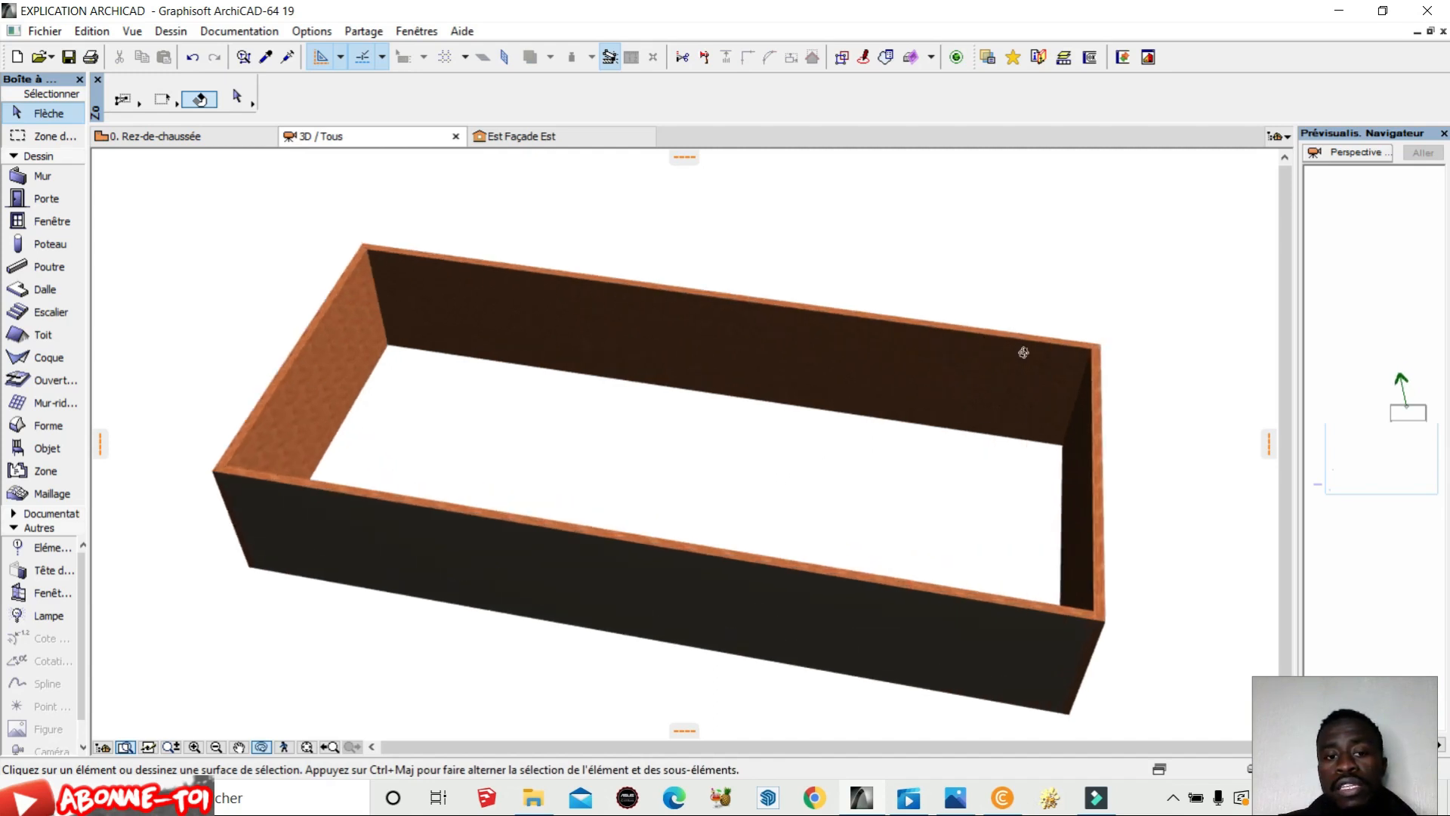